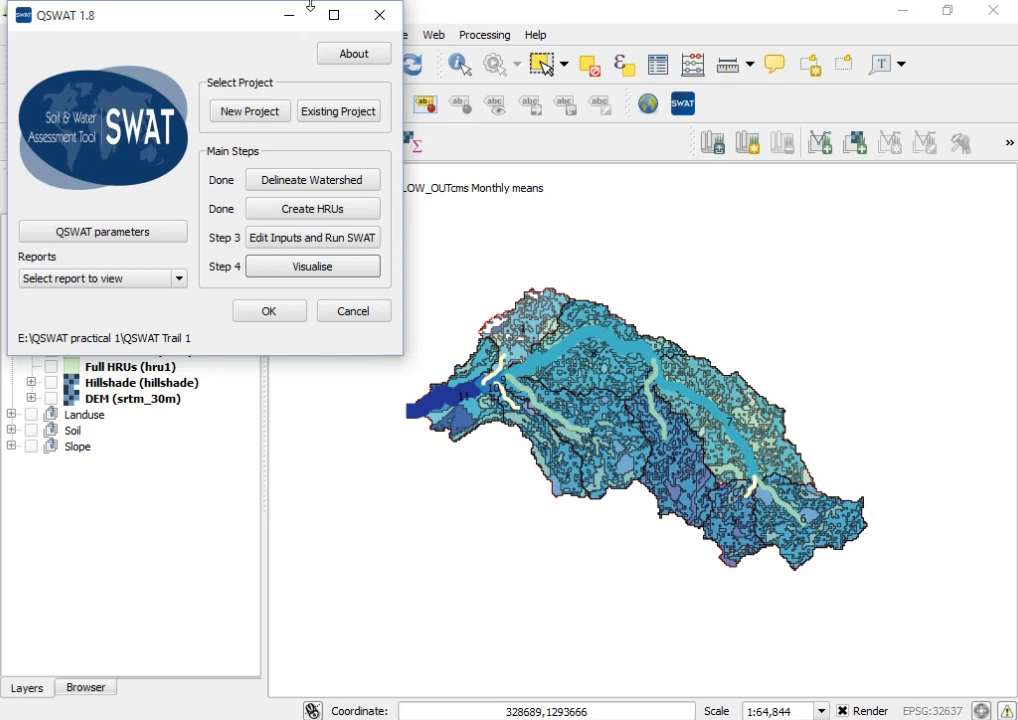
Step: Open the Visualise Results dialog and choose the Sime1_before_calibration scenario with the rch output table
click(272, 271)
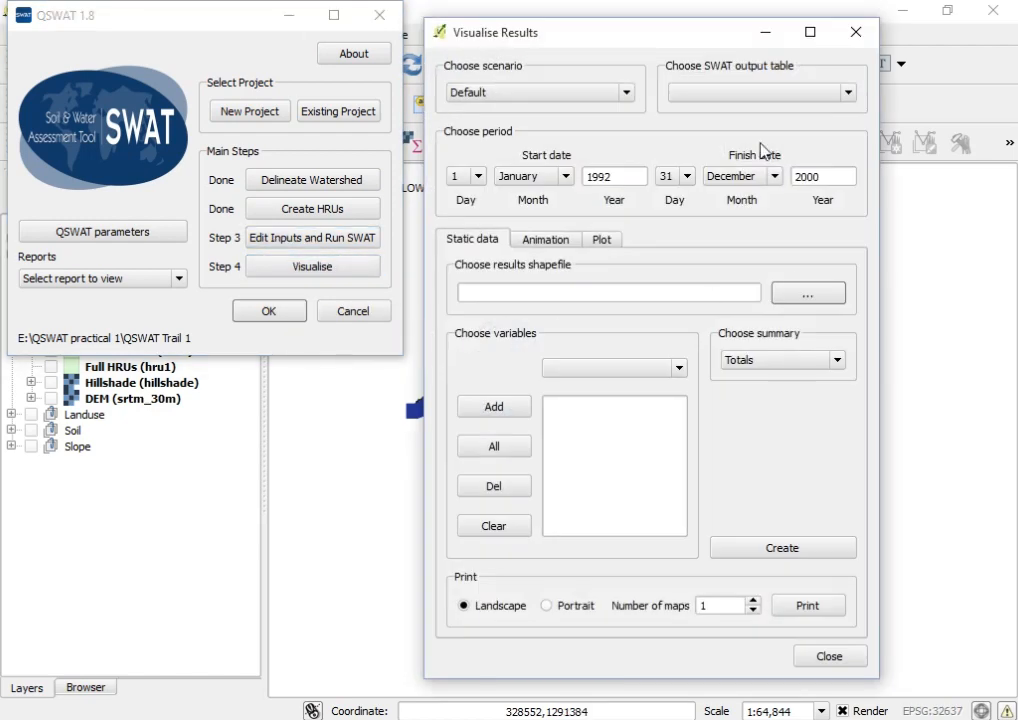
click(627, 93)
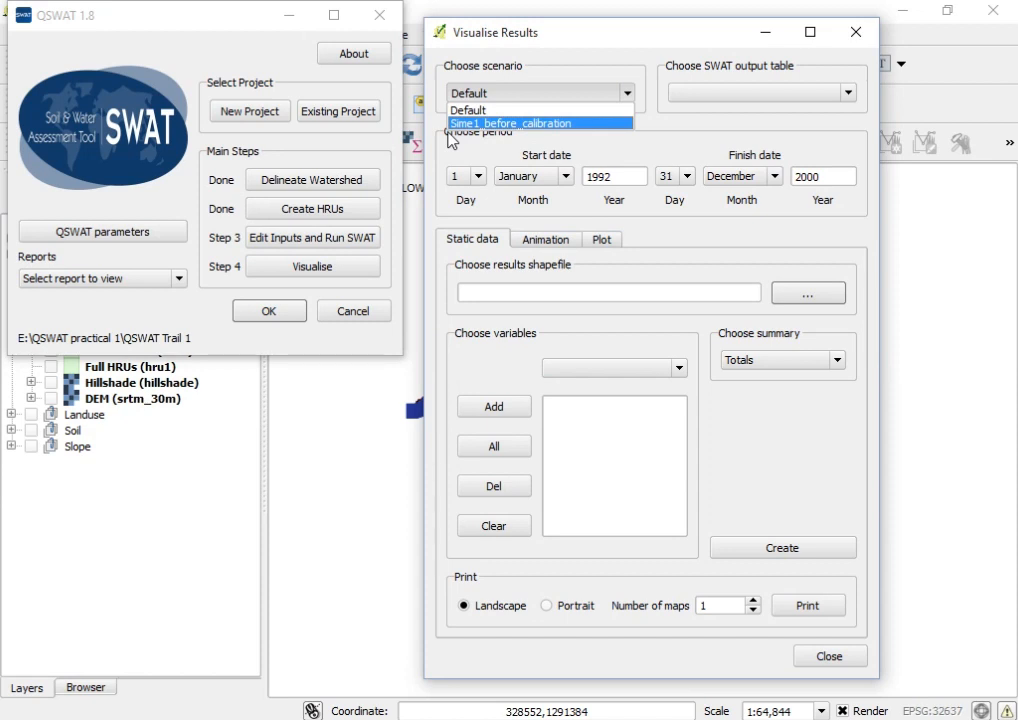
click(520, 124)
click(790, 96)
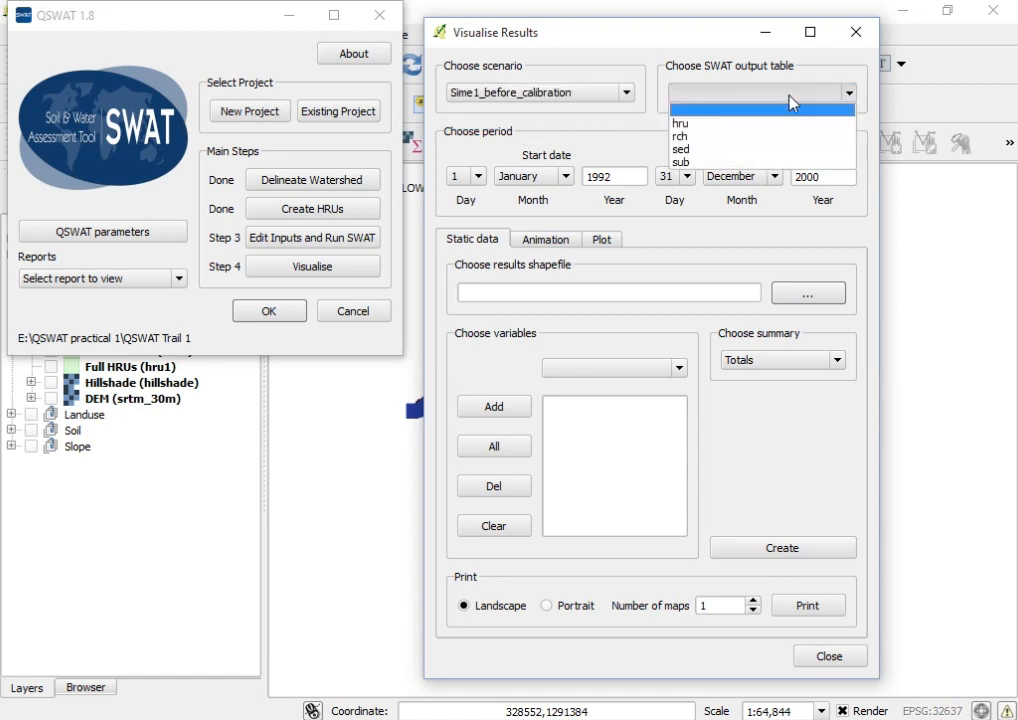
click(740, 137)
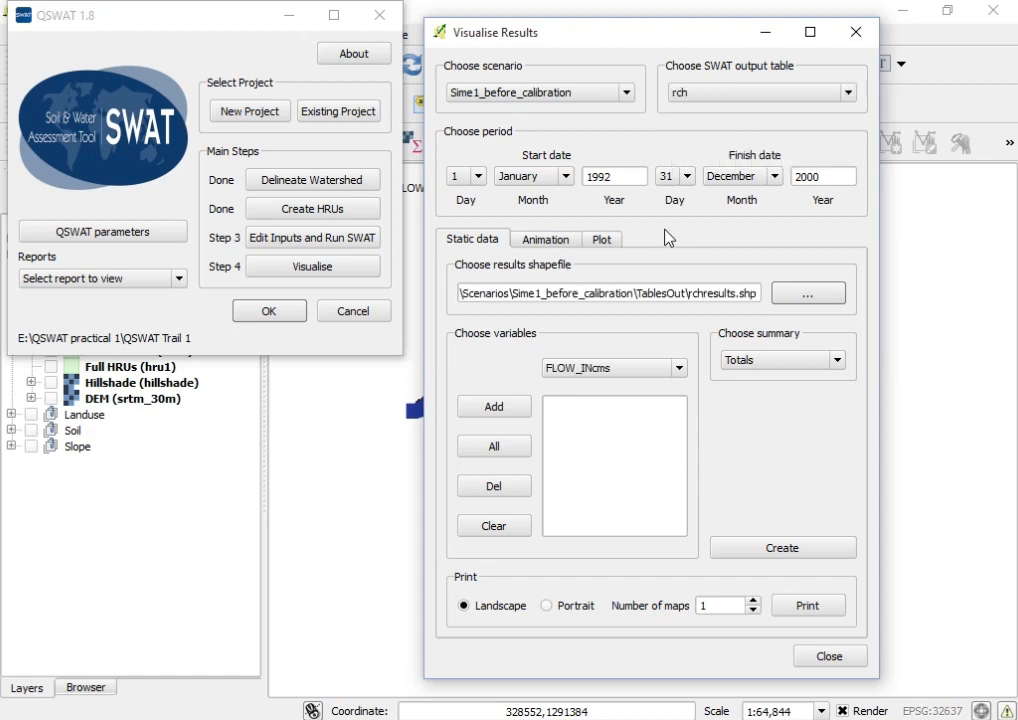
Step: Set the results period's start year to 1993 and its finish year to 1997
click(620, 178)
key(BackSpace)
text(3)
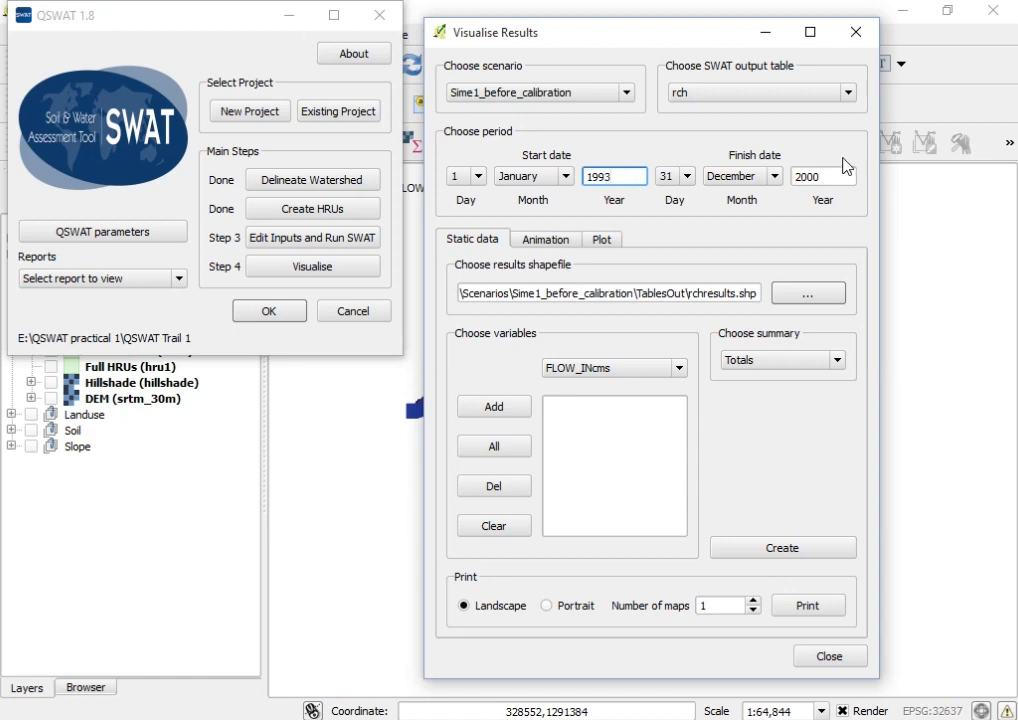
drag(836, 175, 775, 189)
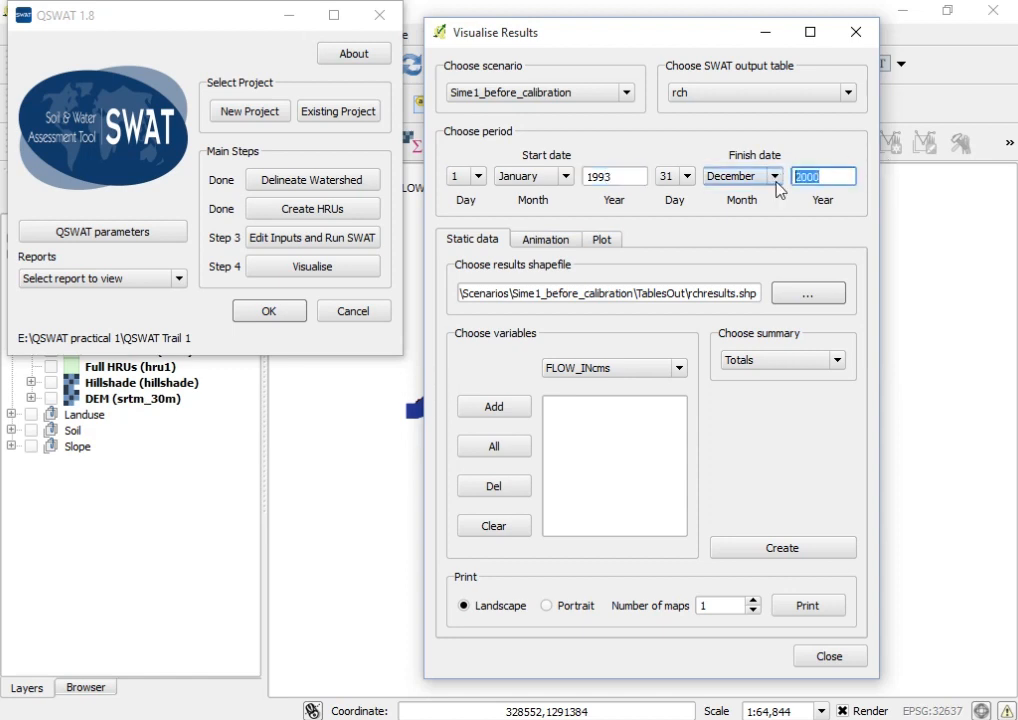
text(1997)
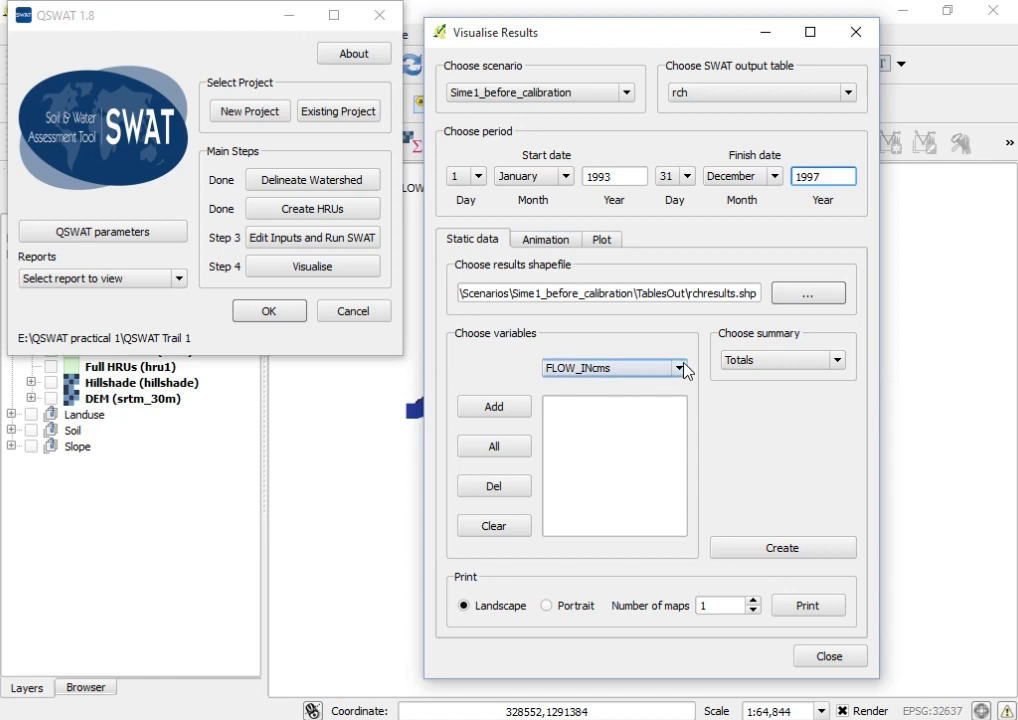
Step: Add a plot of the FLOW_OUTcms variable for subbasin 11
click(601, 240)
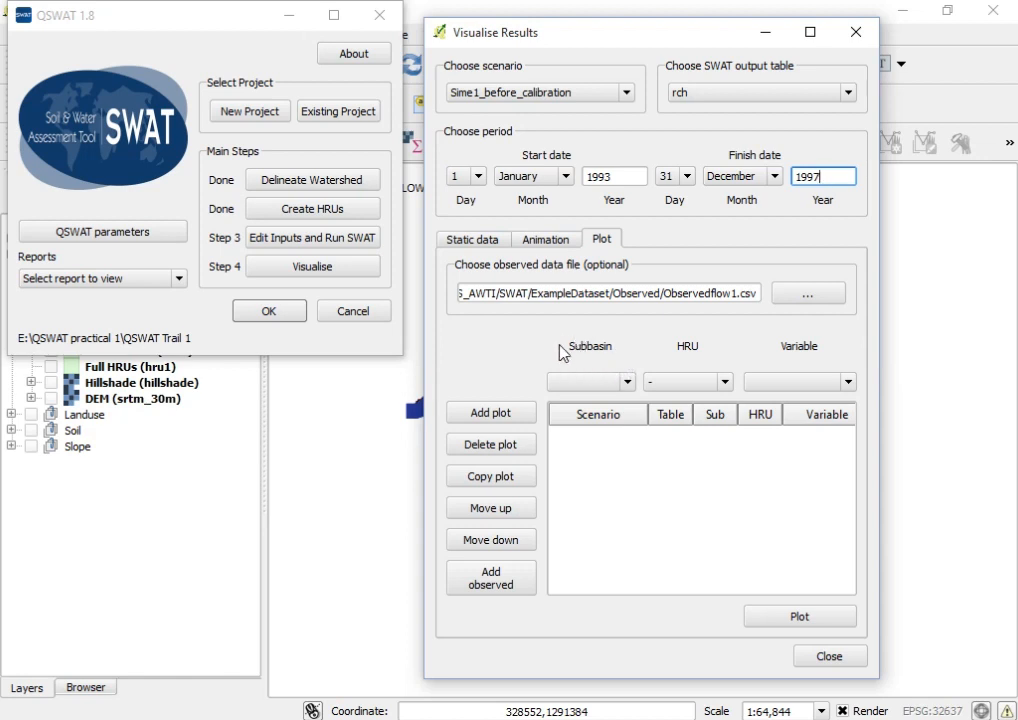
click(600, 384)
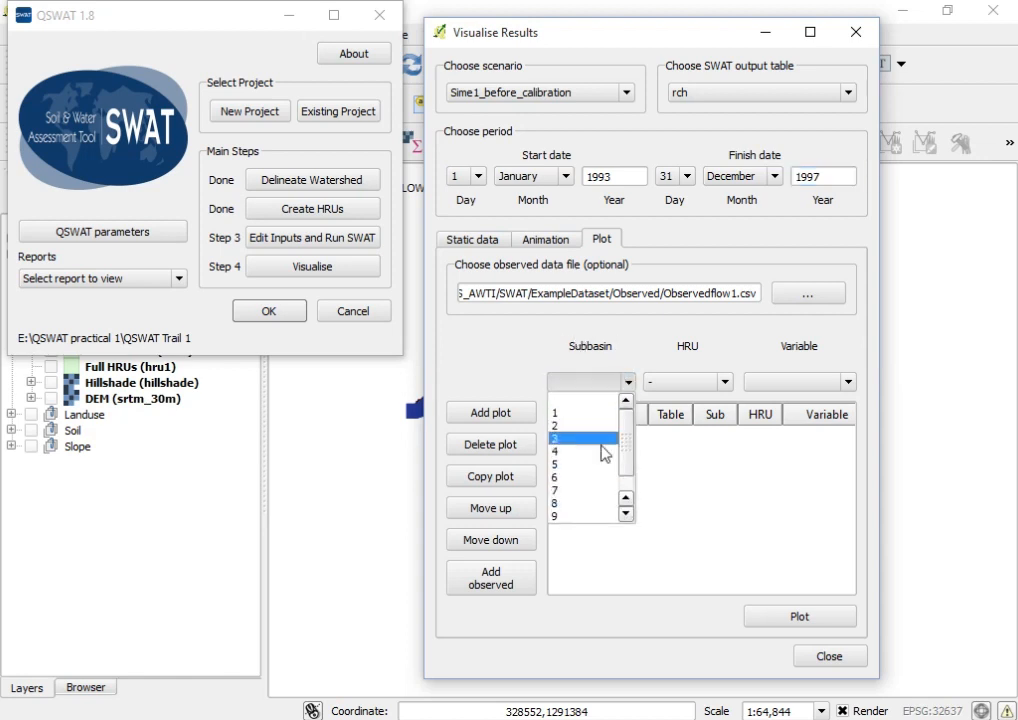
click(580, 517)
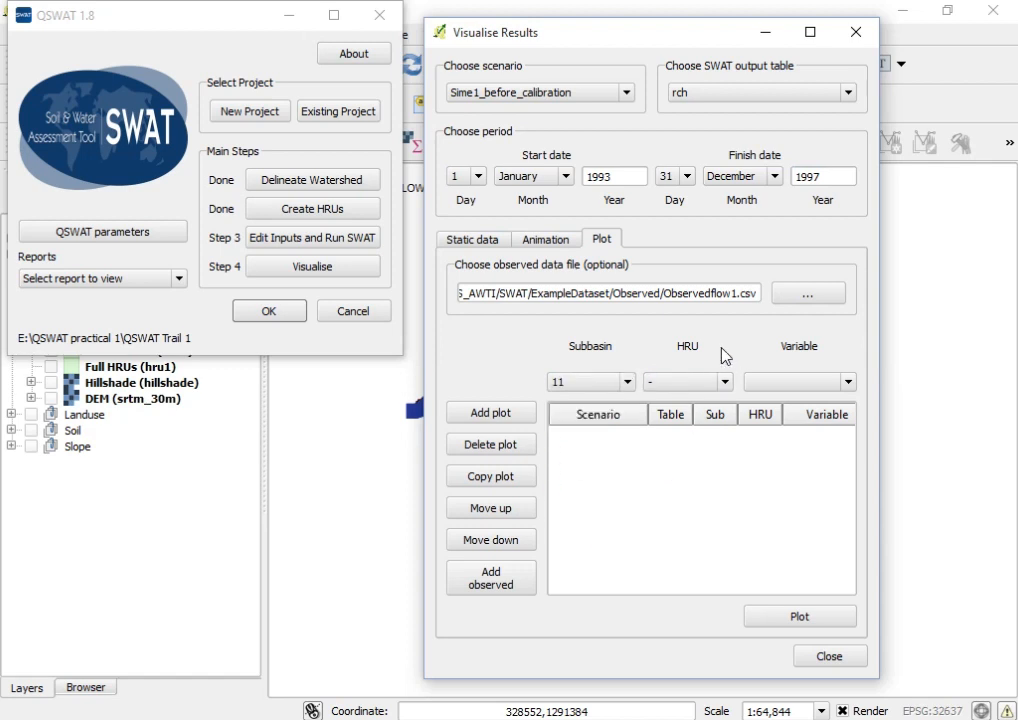
click(812, 383)
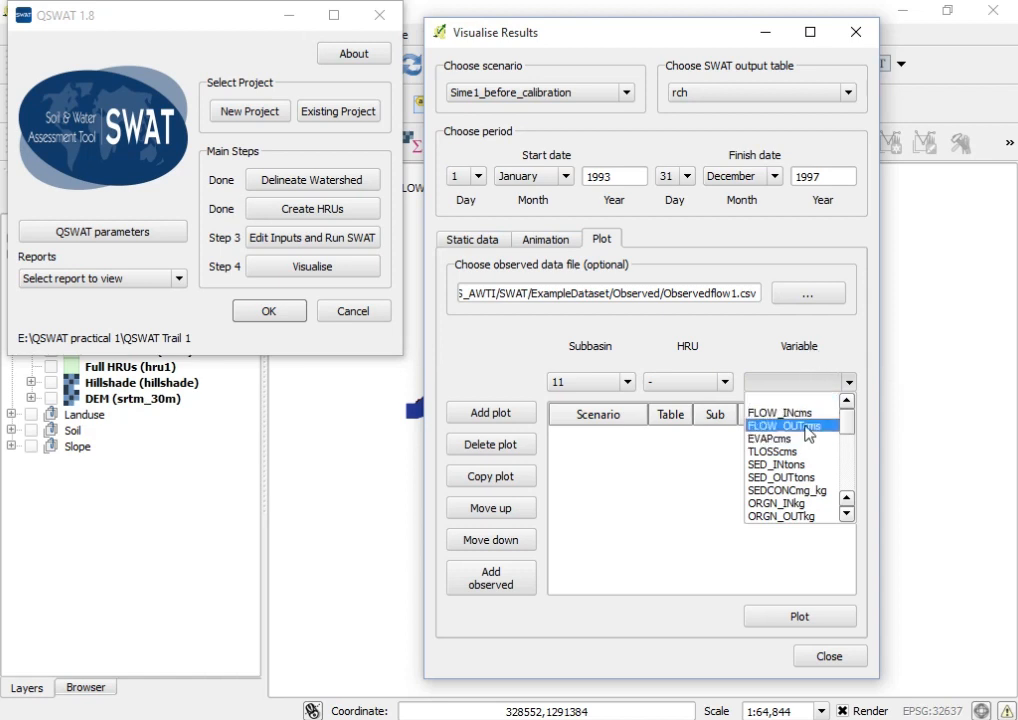
click(795, 425)
click(505, 415)
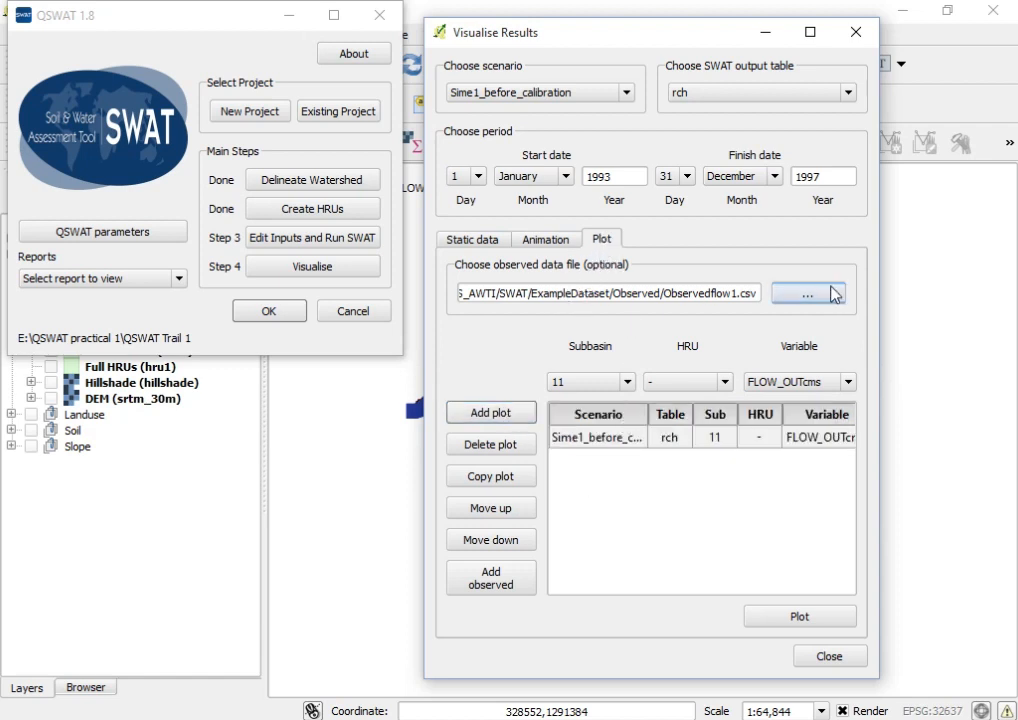
Step: Choose Observedflow1 as the observed data file and add the observed flow to the plot list
click(811, 299)
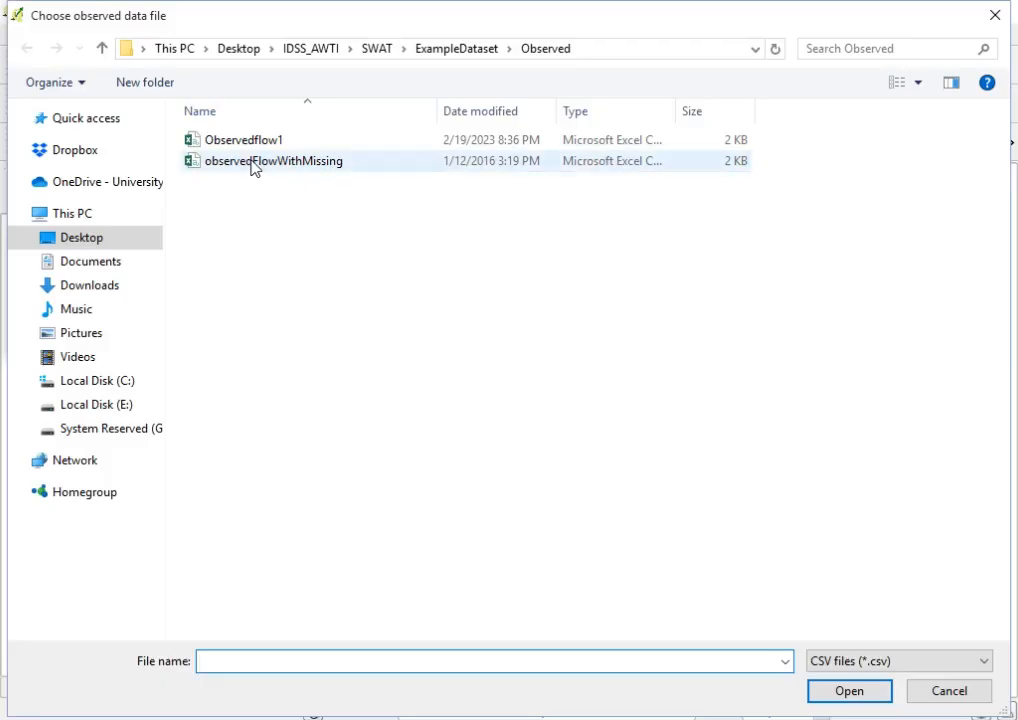
click(241, 142)
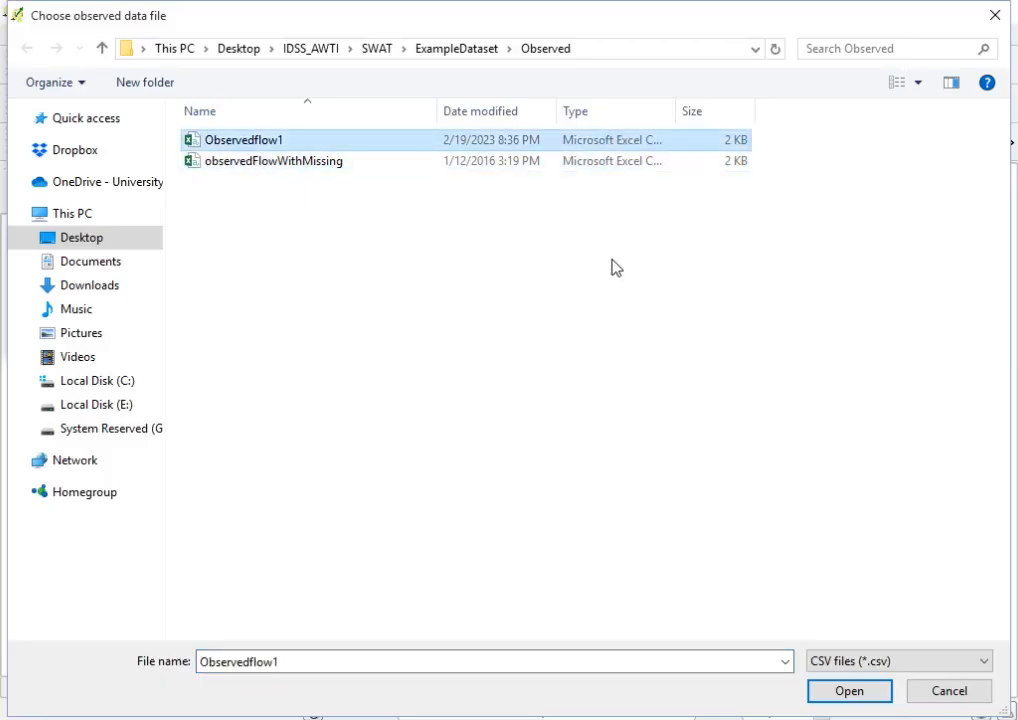
click(866, 694)
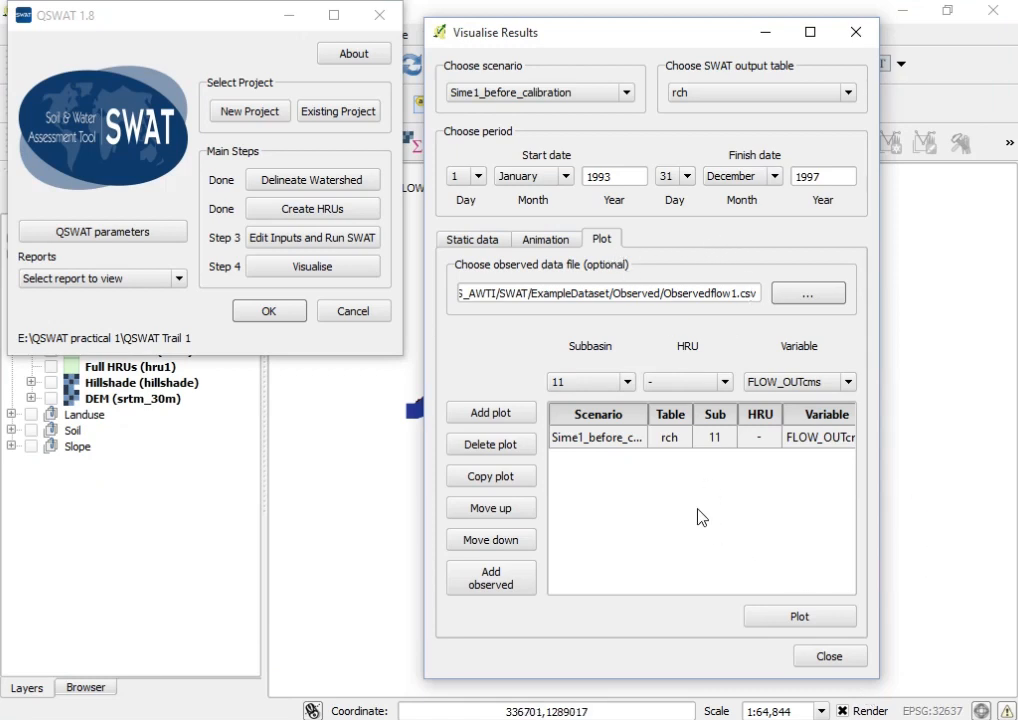
click(484, 582)
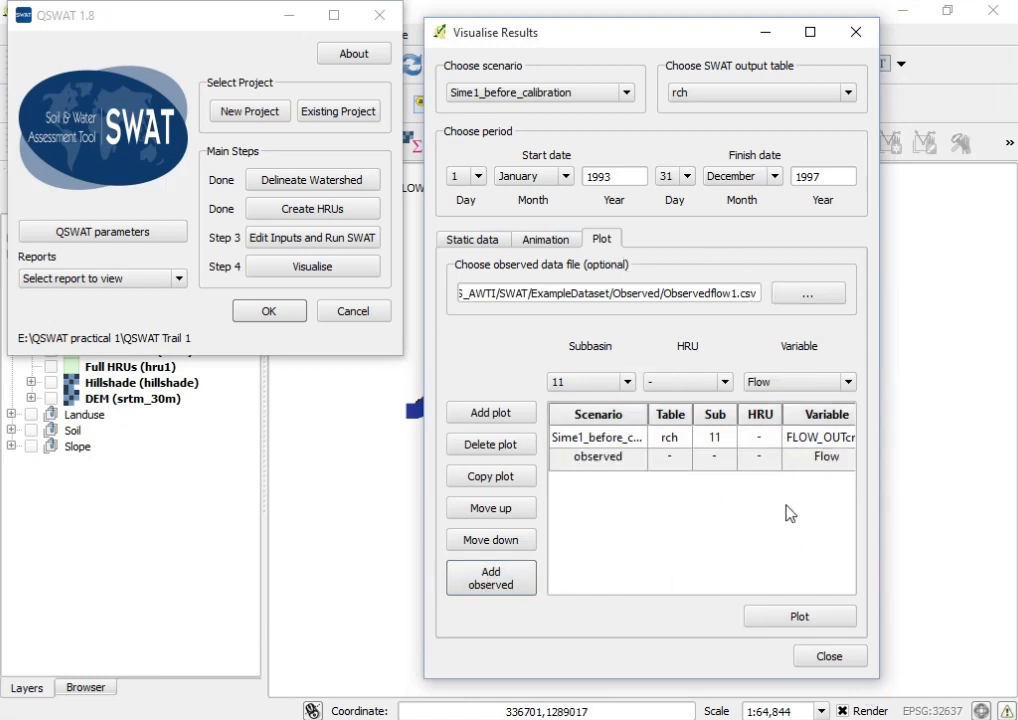
Step: Plot the simulated and observed flow, overwriting obsVSsim5.csv in the Scenarios folder, and close the Visualise Results dialog
click(786, 617)
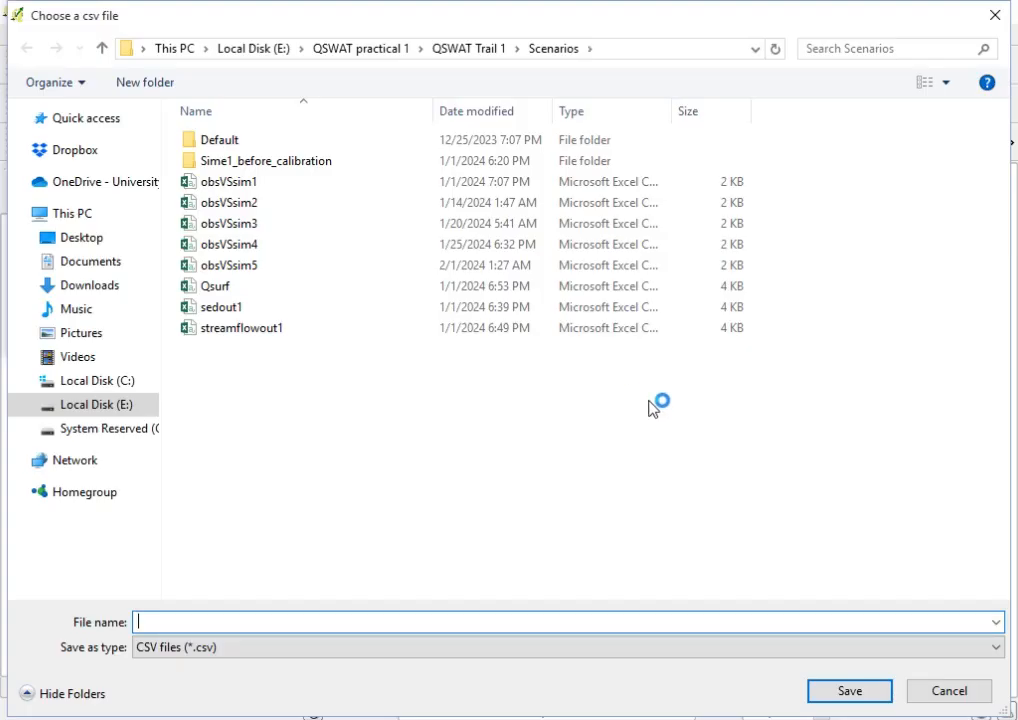
click(276, 266)
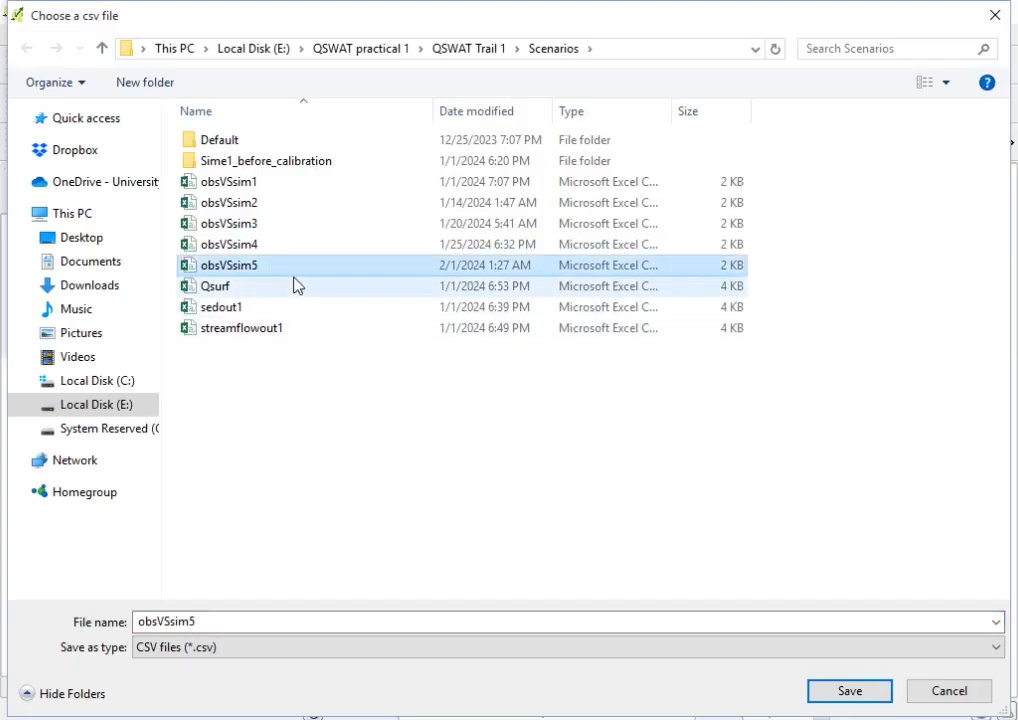
click(845, 690)
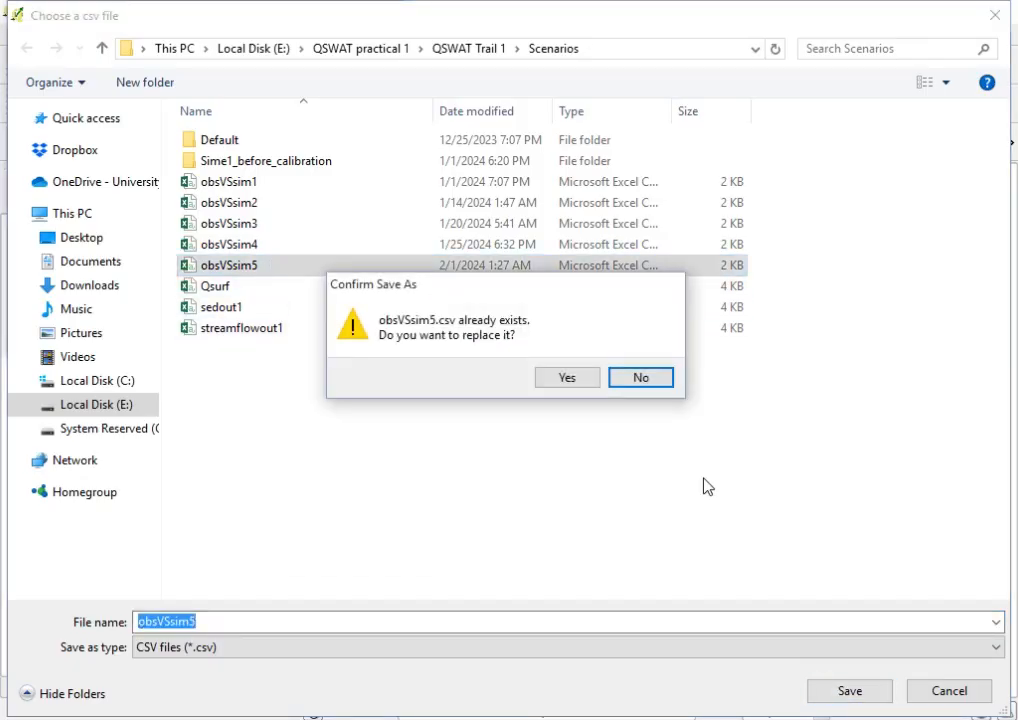
click(566, 379)
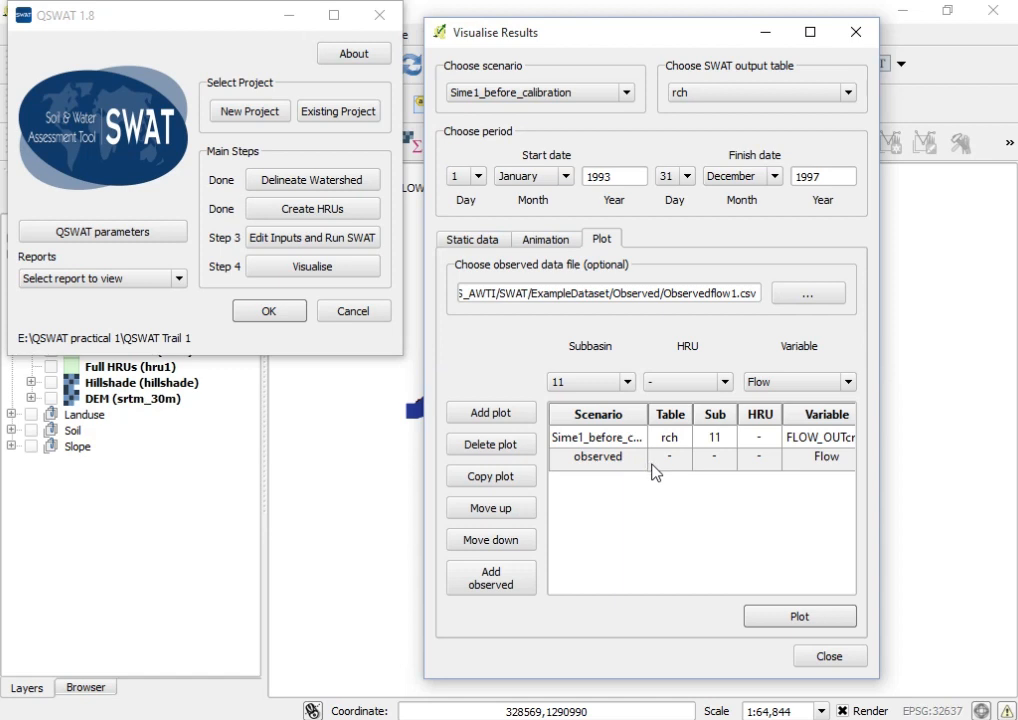
click(853, 35)
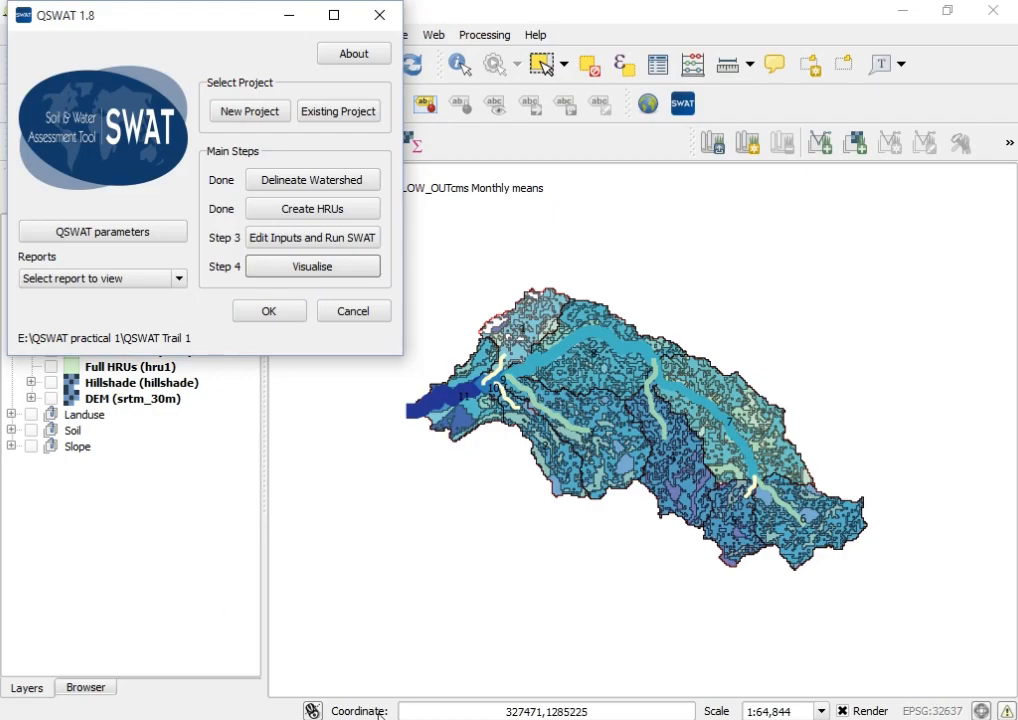
Step: Switch to File Explorer, go up to the SWAT folder and select the swateditor_install_201210_218 archive
mouse_move(461, 716)
click(470, 648)
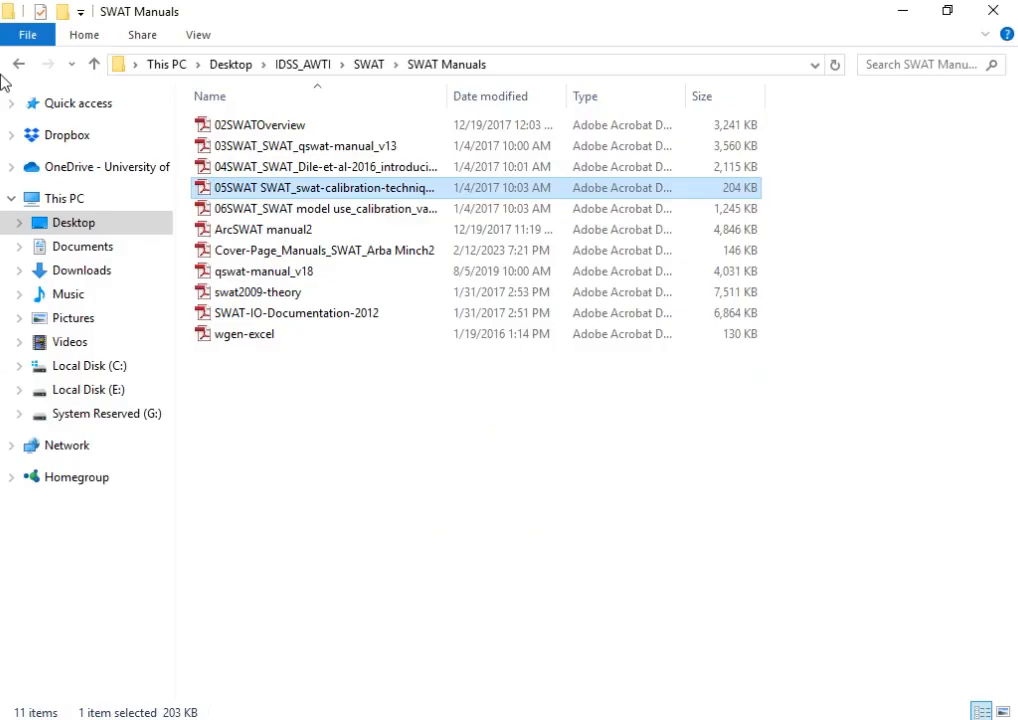
click(95, 66)
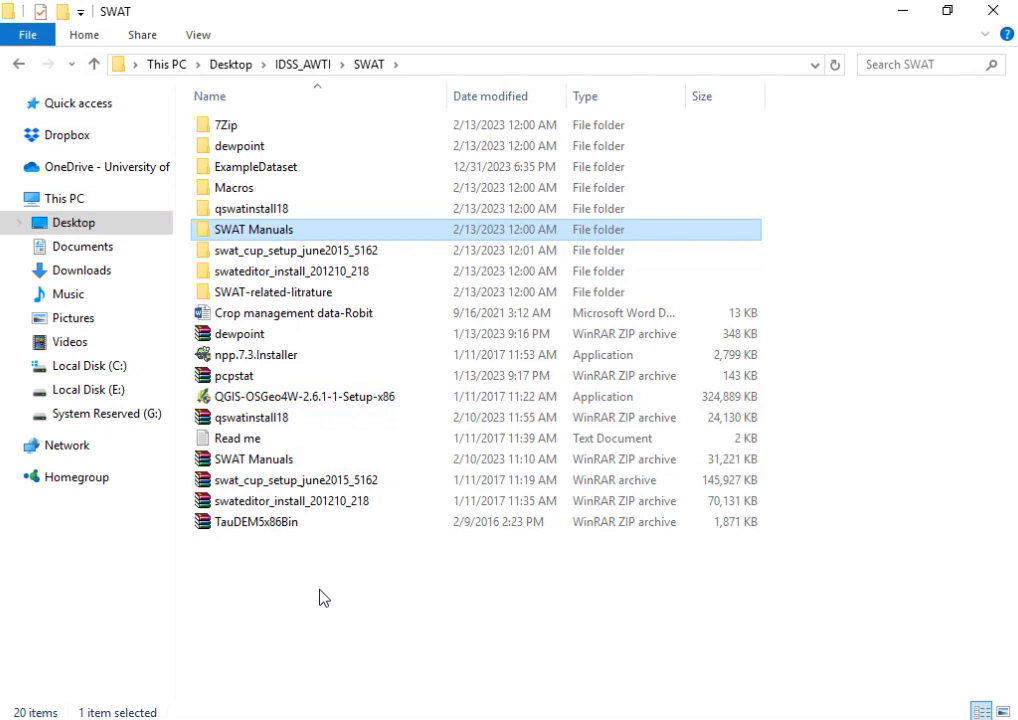
click(266, 501)
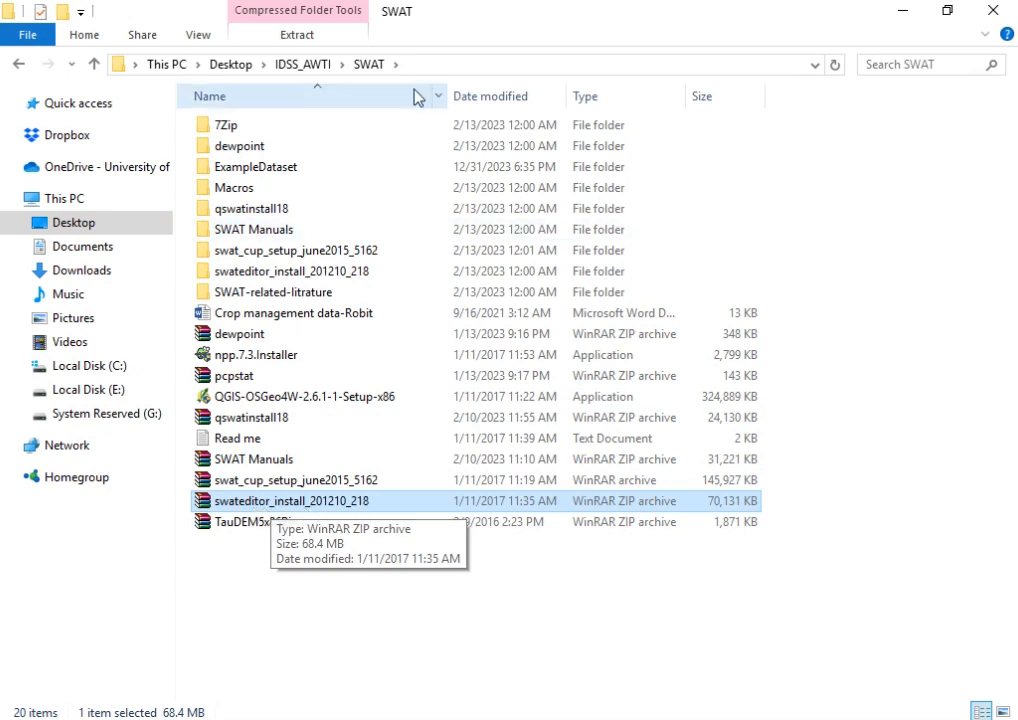
mouse_move(376, 719)
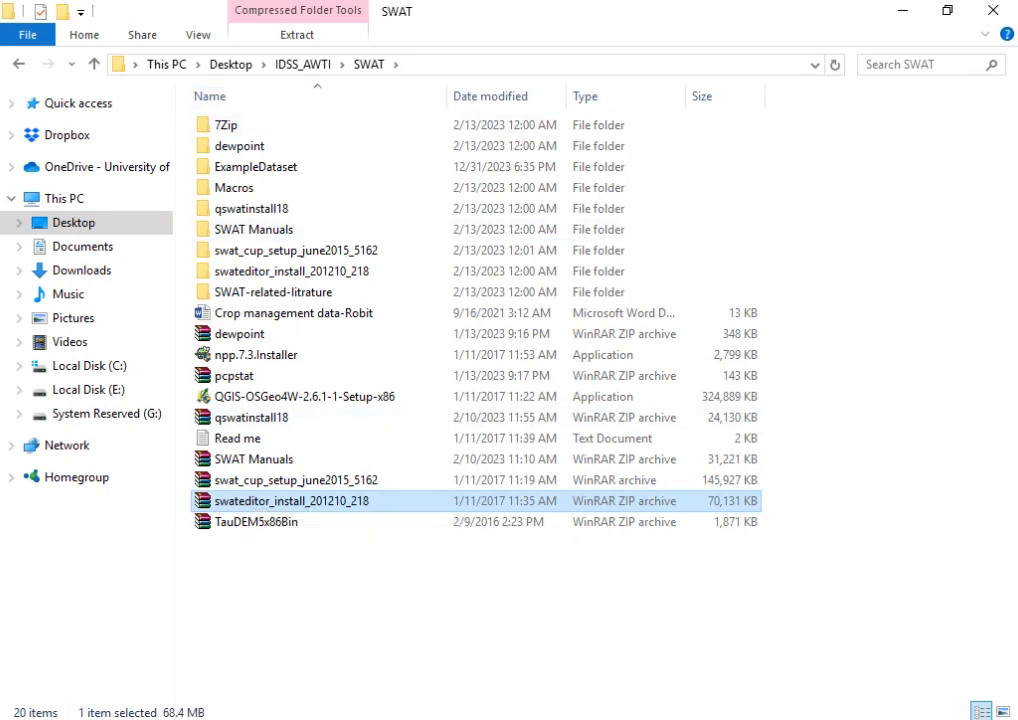
Step: Search Windows for "swat editor" and look through the list of installed apps
click(62, 719)
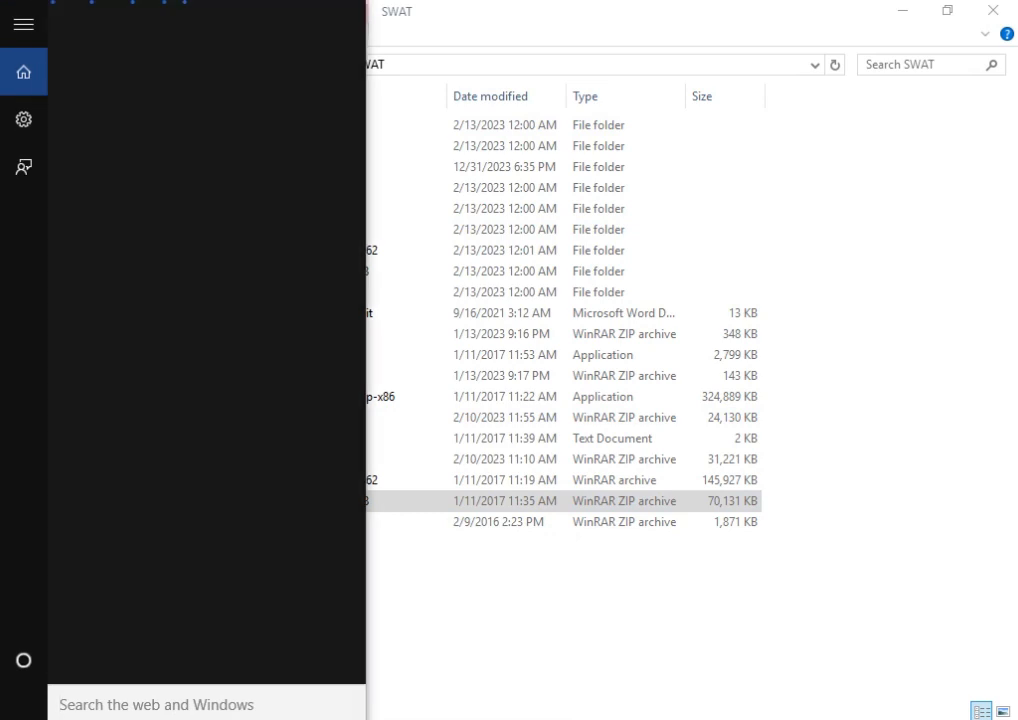
text(swat)
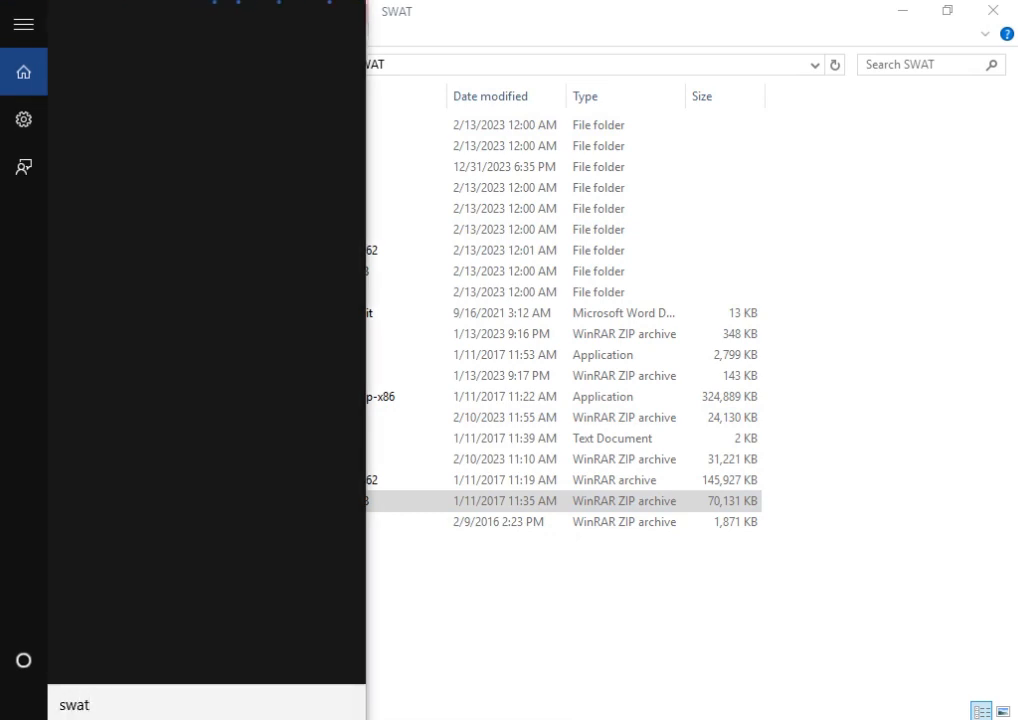
text( editor)
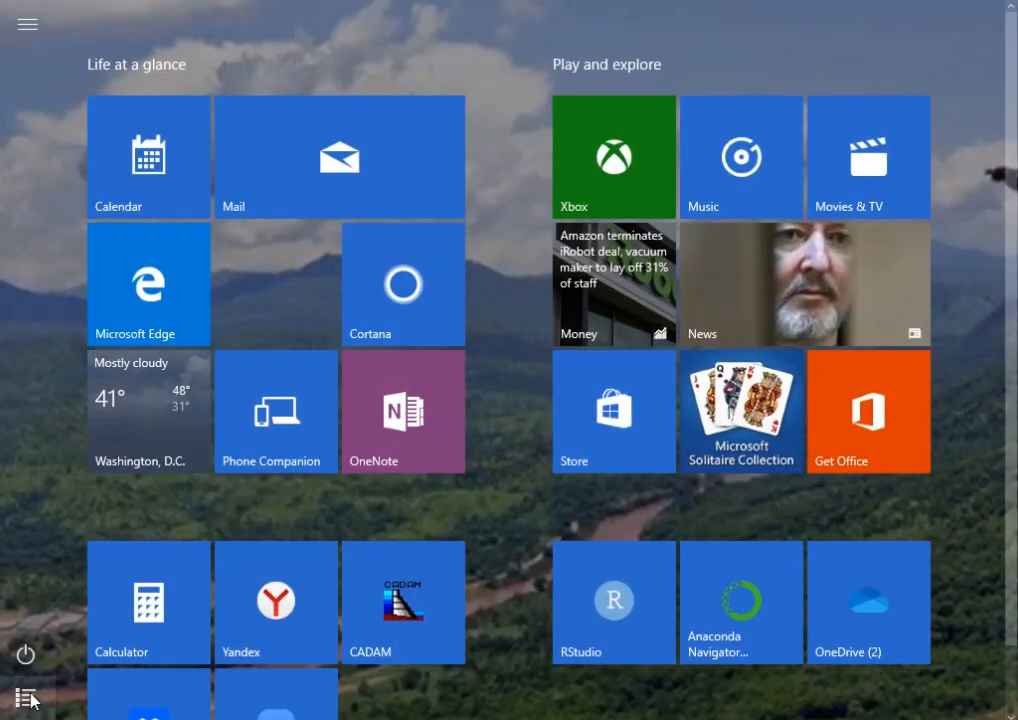
click(26, 697)
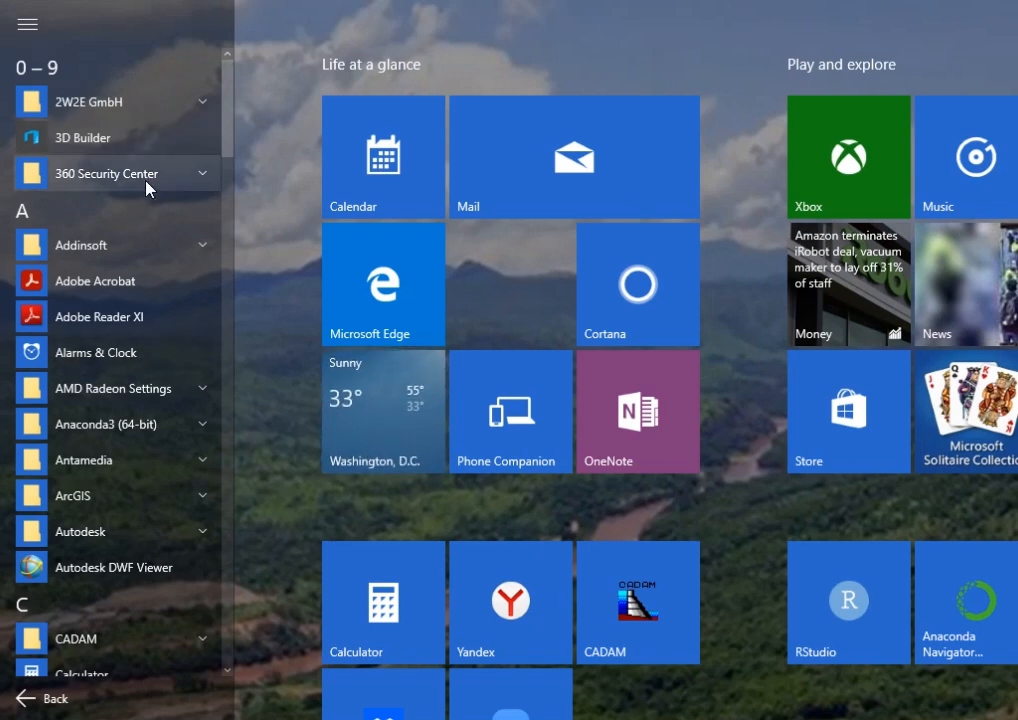
scroll(170, 585, down, 3)
scroll(168, 588, down, 1)
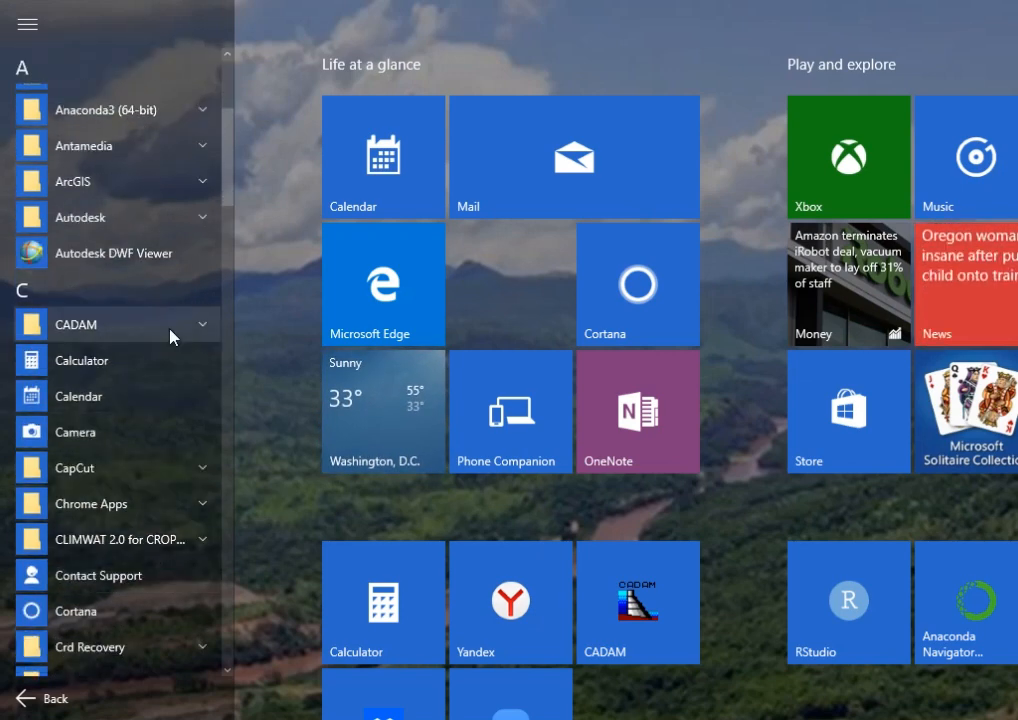
Step: Bring up the SWAT Editor, minimise File Explorer and place the editor window over the QGIS map
mouse_move(384, 719)
click(392, 657)
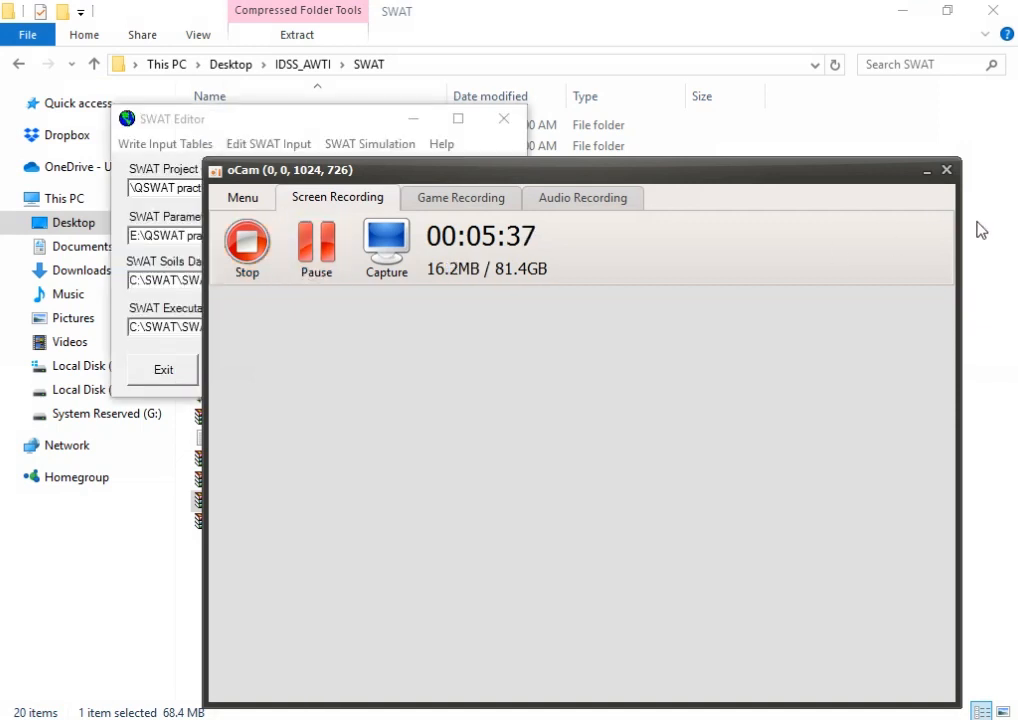
click(927, 172)
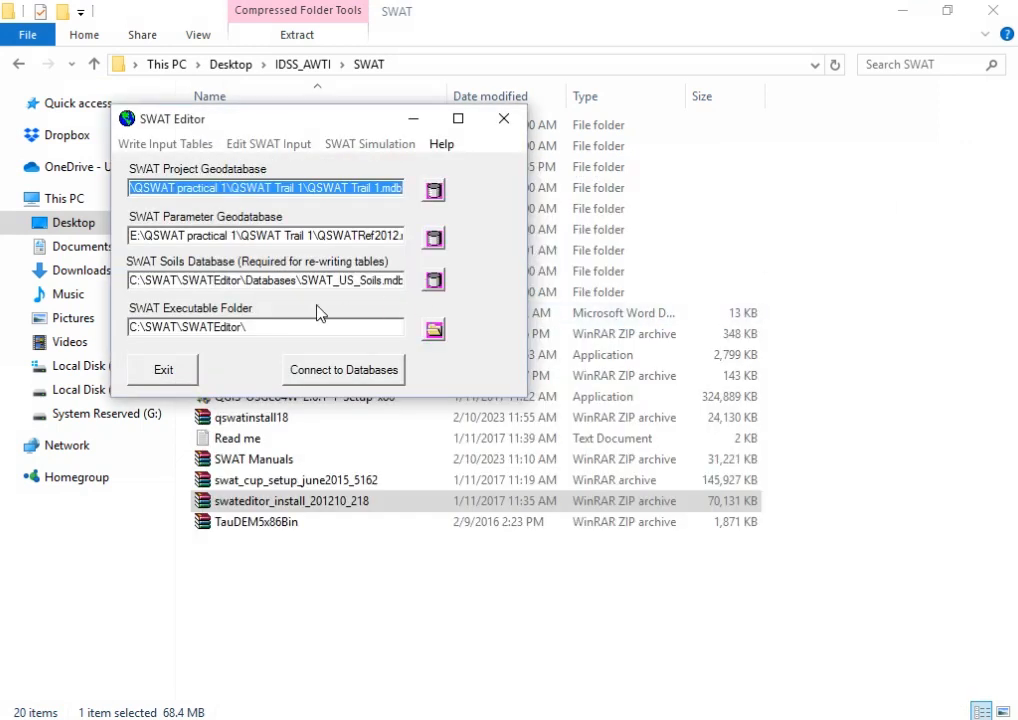
drag(307, 125, 410, 160)
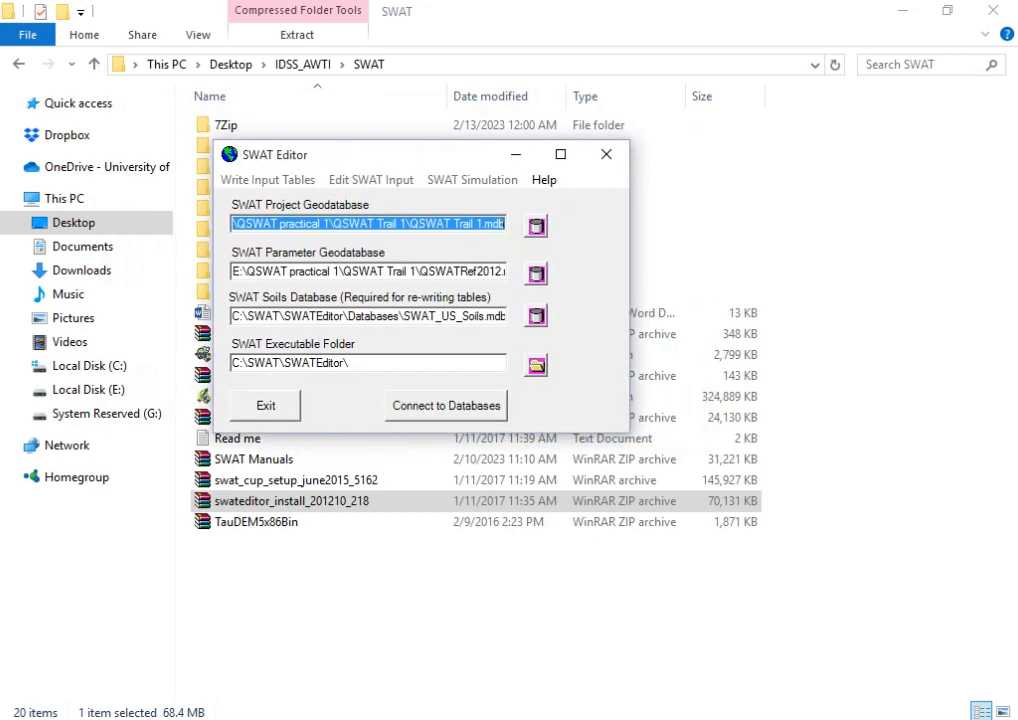
click(903, 11)
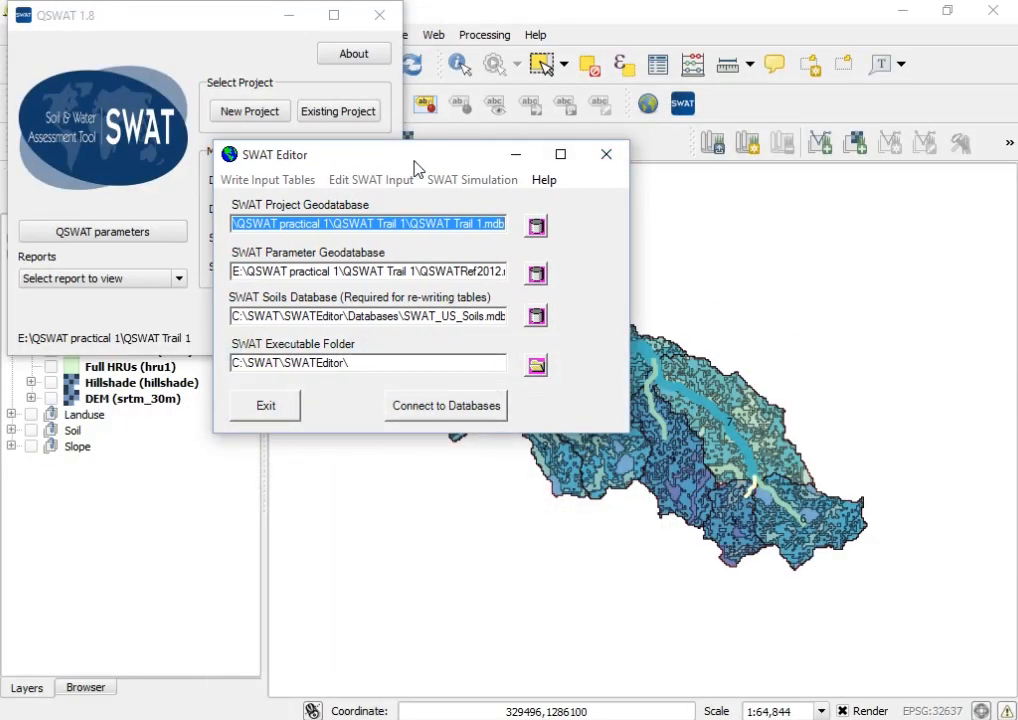
drag(411, 157, 536, 196)
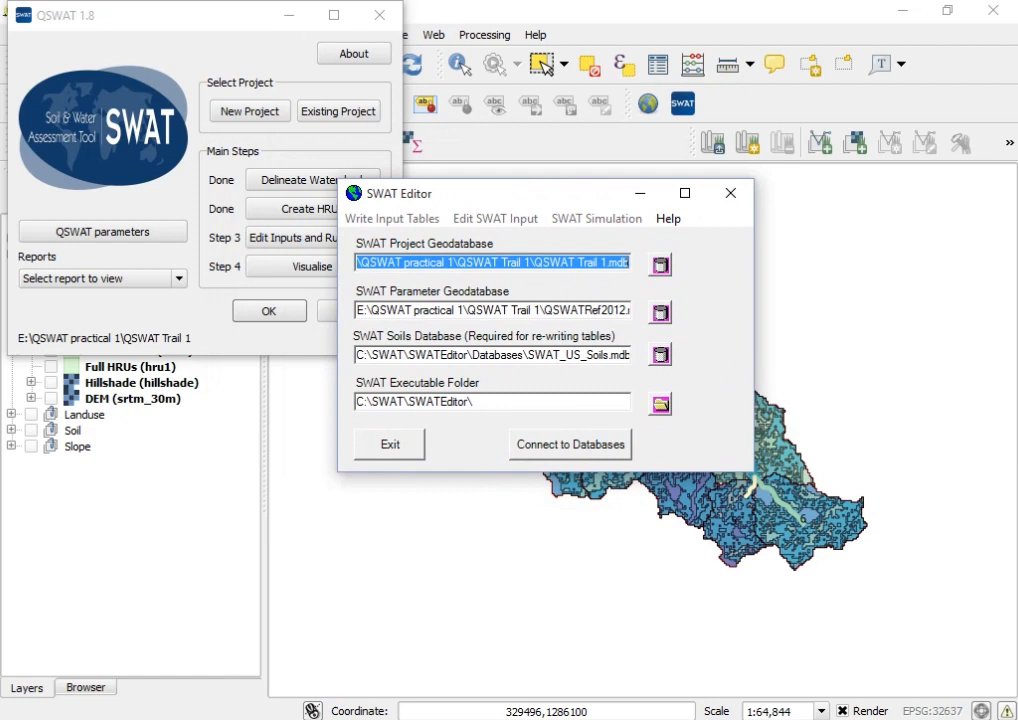
Step: Connect the SWAT Editor to the project, parameter and soils databases and acknowledge the connection
click(562, 450)
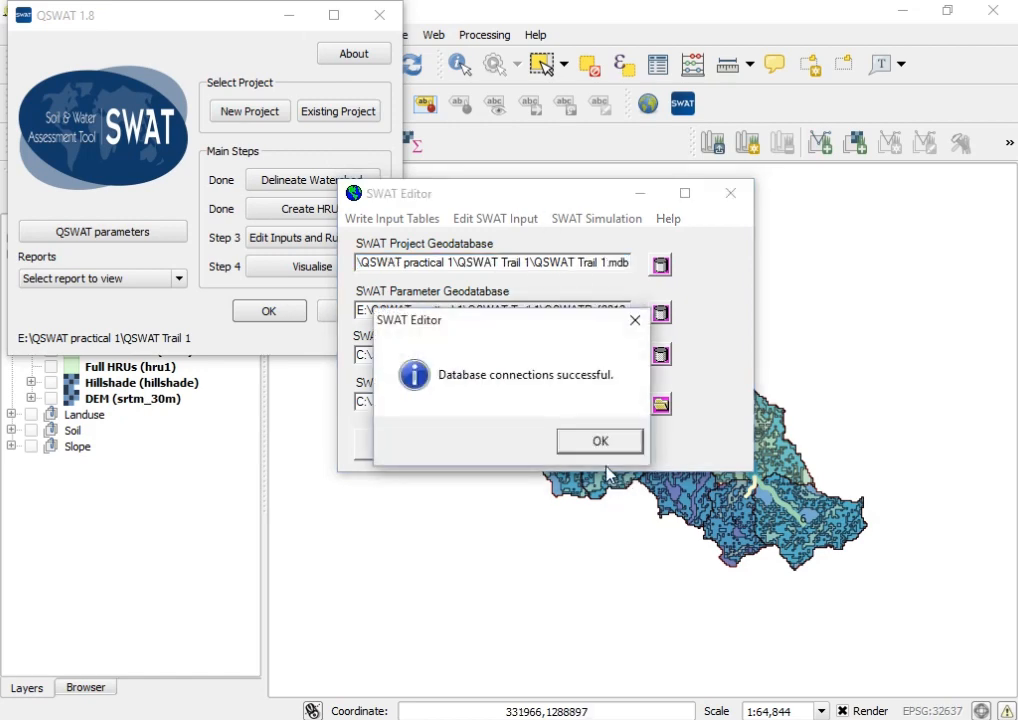
click(602, 448)
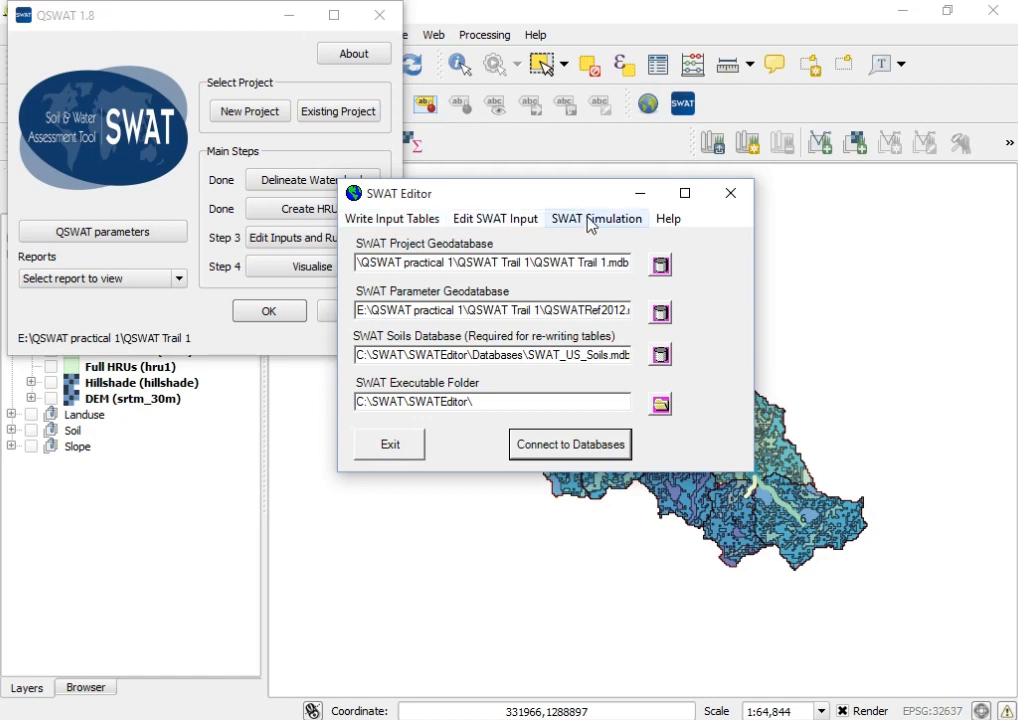
Step: Look through the input editing and simulation commands, open and close the Edit Subbasin Inputs dialog, and shift the SWAT Editor clear of the QSWAT window
click(500, 219)
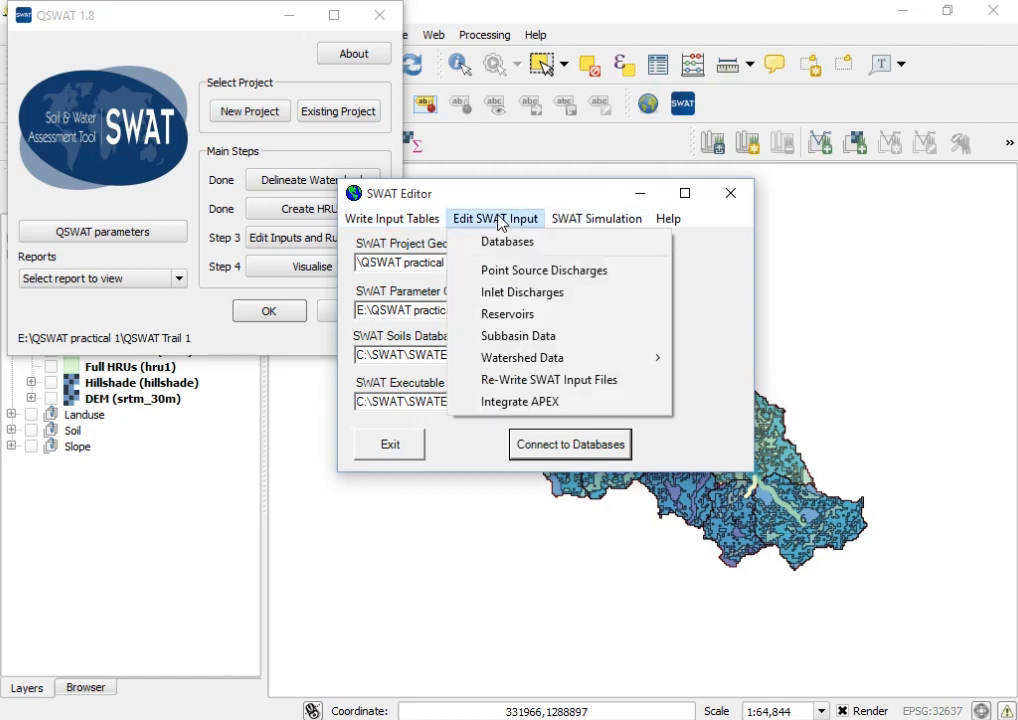
mouse_move(596, 219)
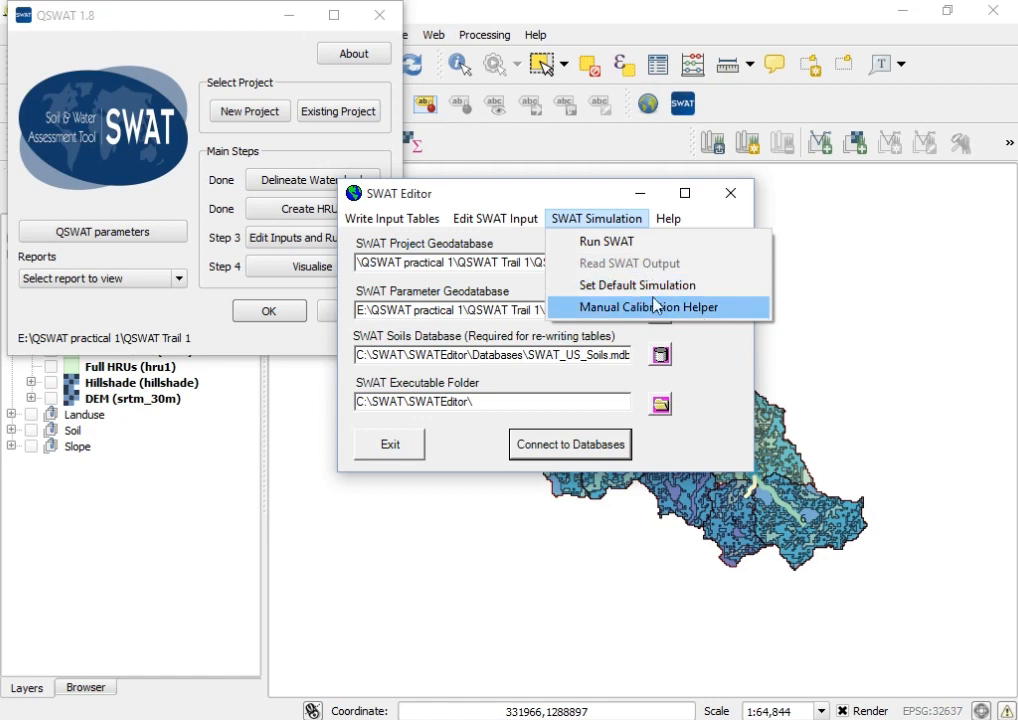
click(495, 218)
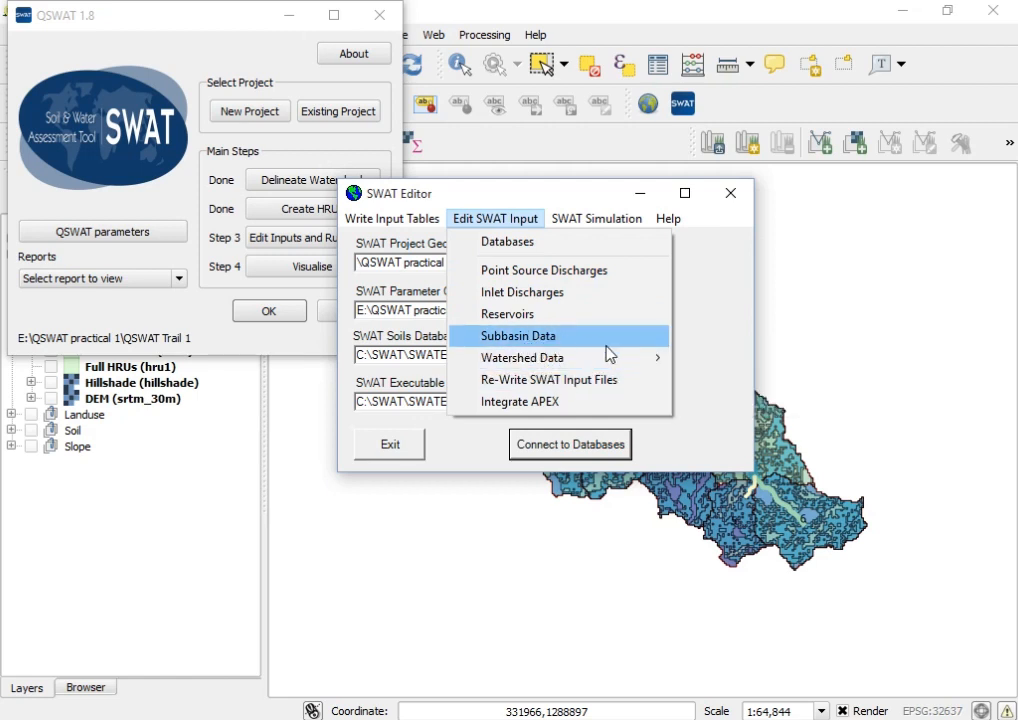
mouse_move(558, 362)
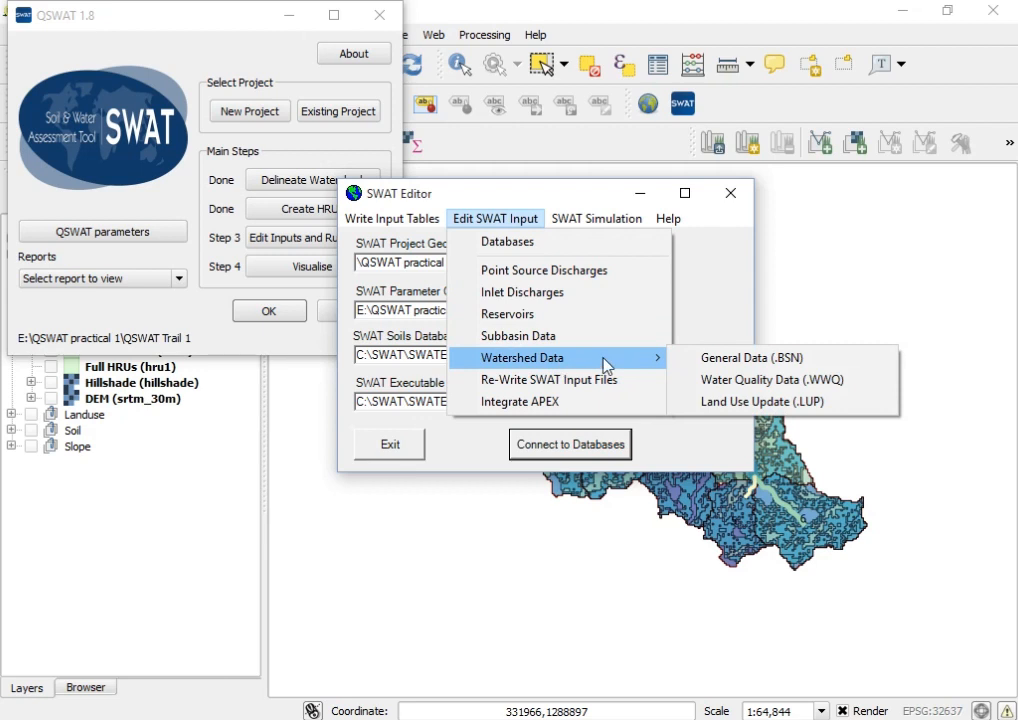
click(530, 340)
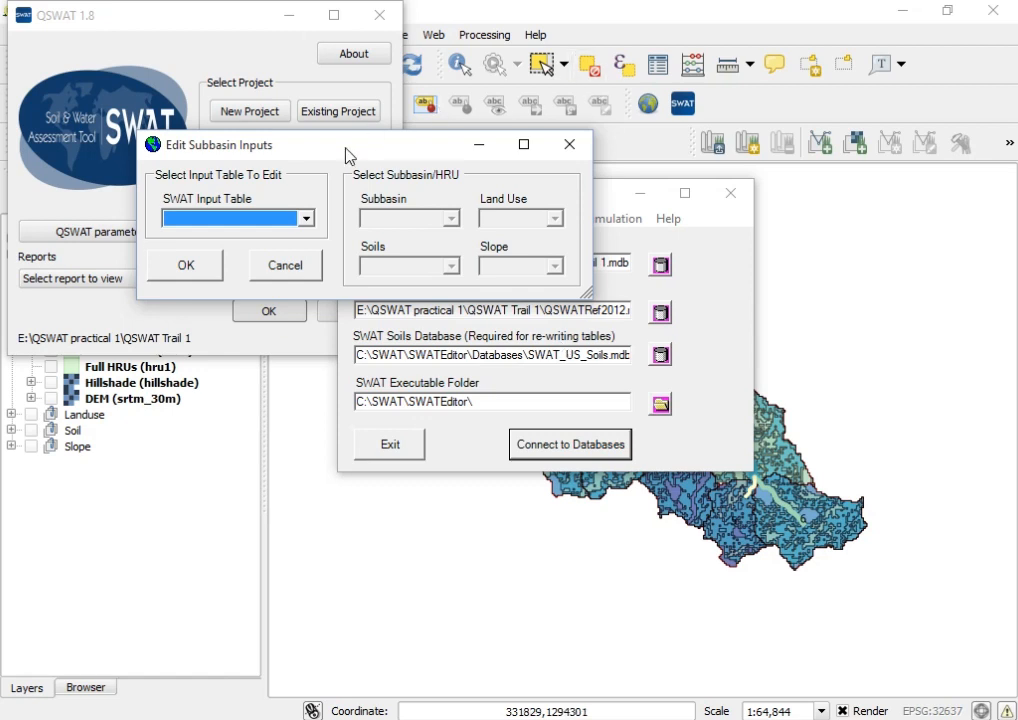
drag(347, 155, 599, 279)
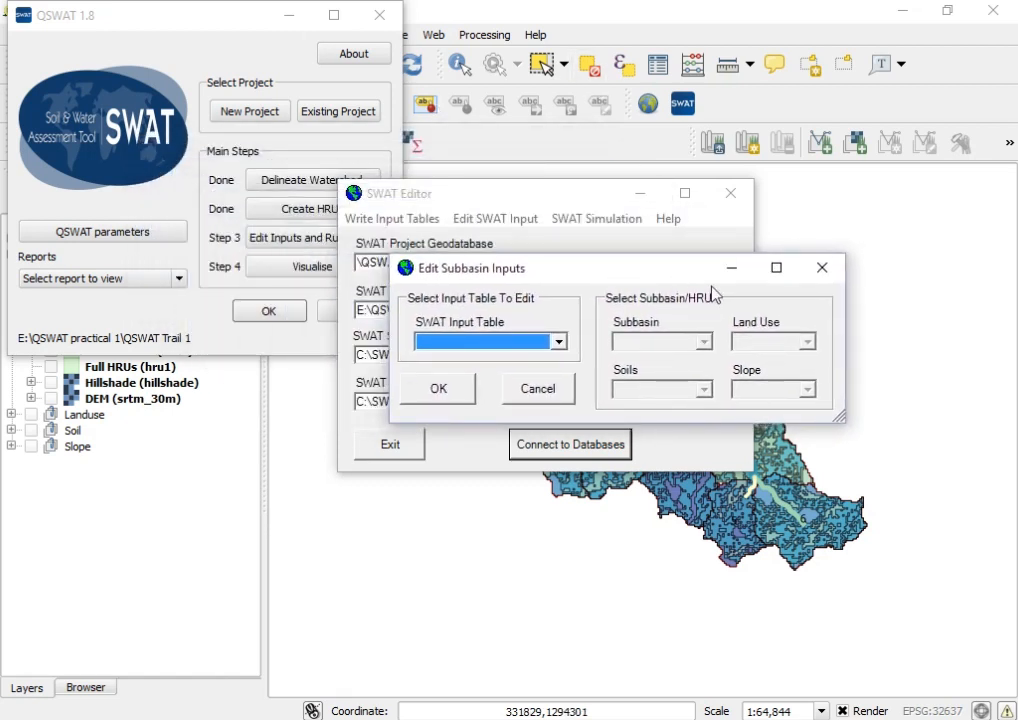
click(821, 268)
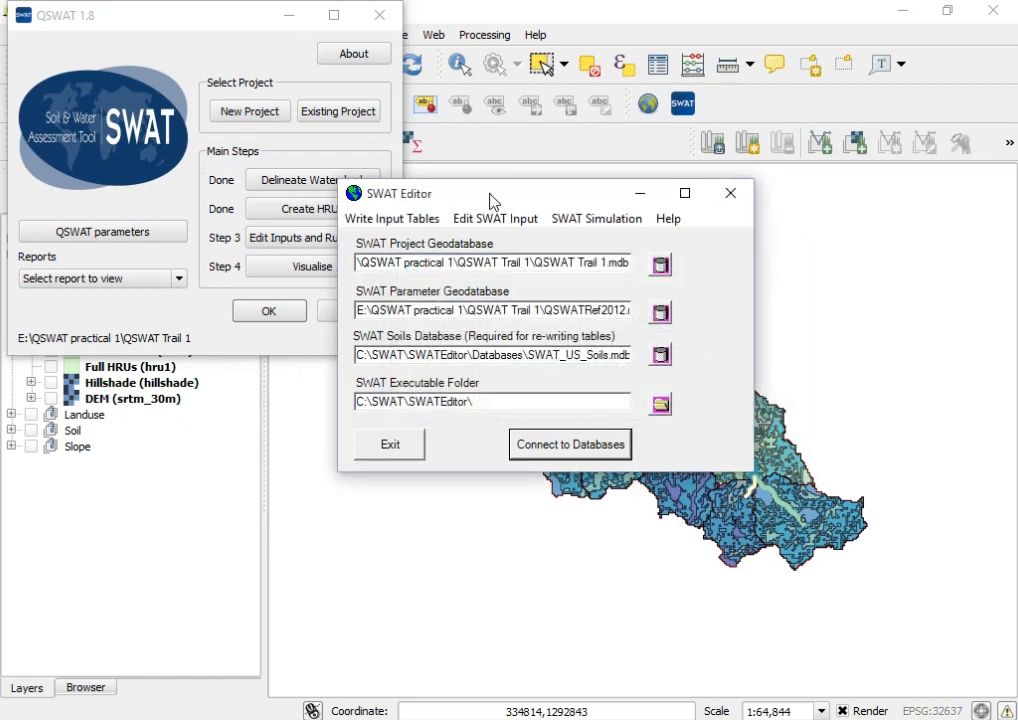
drag(490, 200, 576, 214)
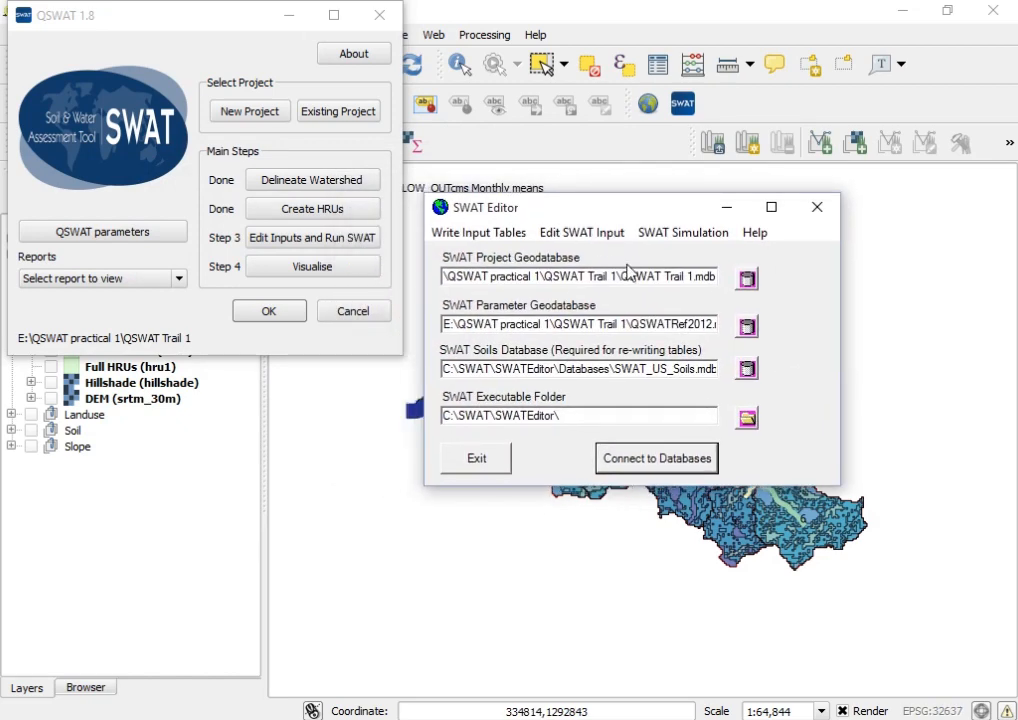
Step: Switch to the SWAT calibration techniques slides in Adobe Reader and read through the calibration periods, checklist and time step as far as the example calibration plot
mouse_move(504, 718)
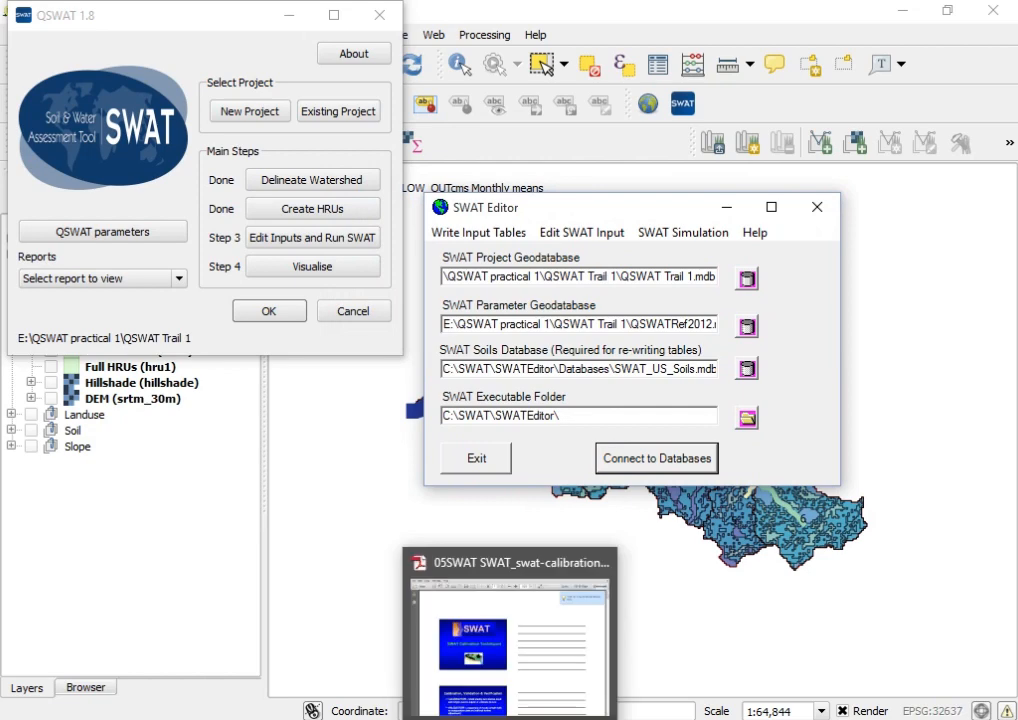
click(517, 658)
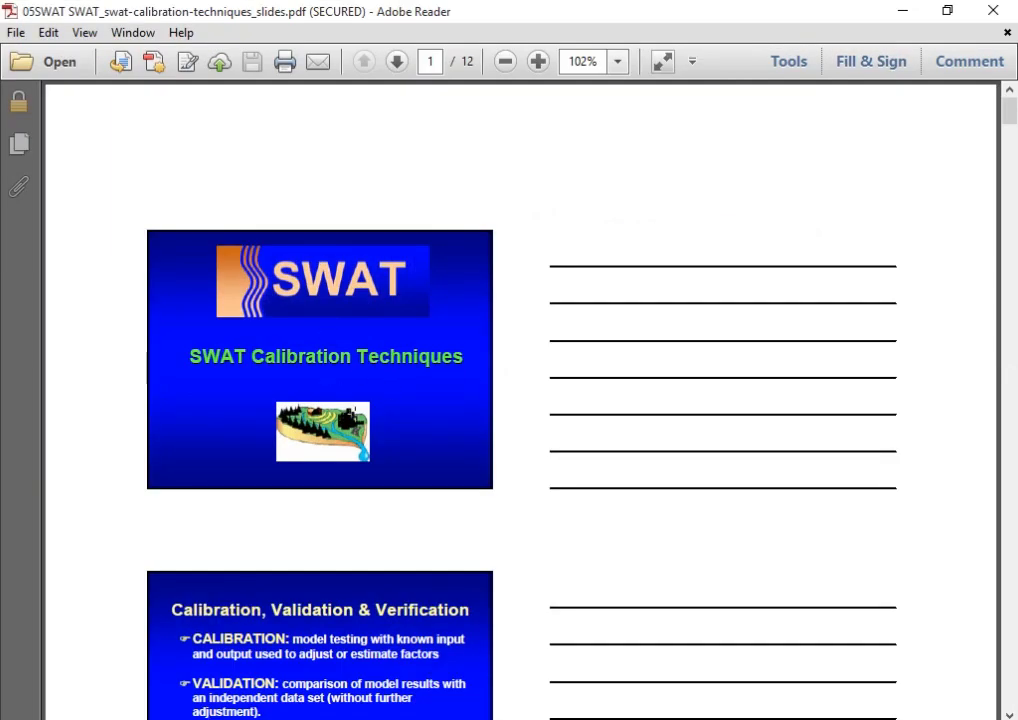
scroll(416, 352, down, 2)
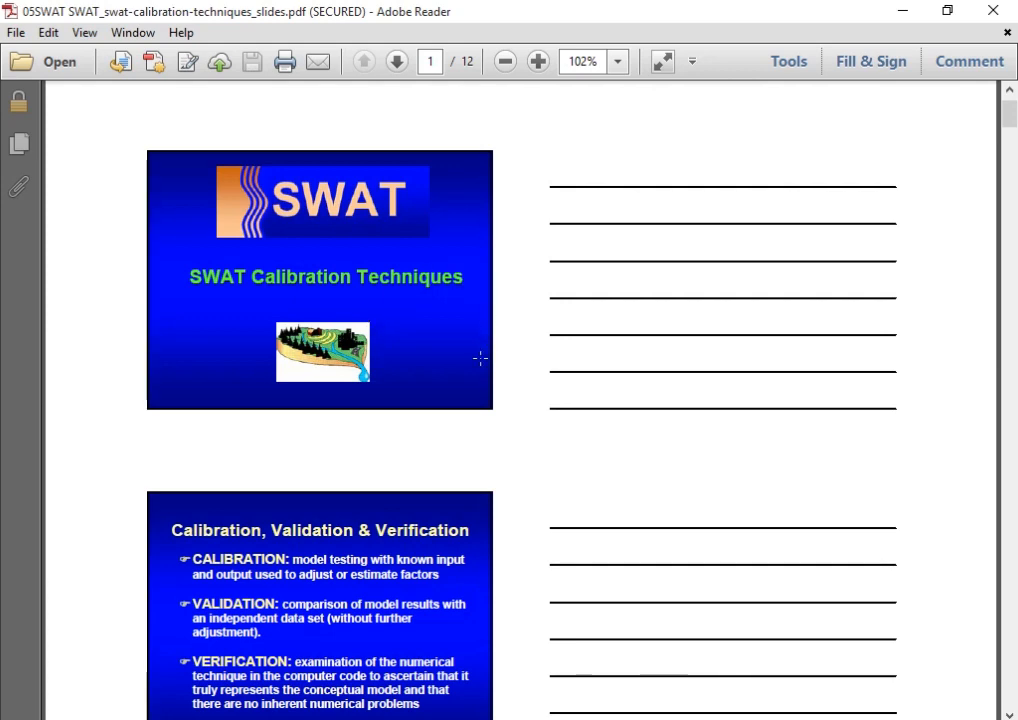
scroll(411, 439, down, 6)
scroll(410, 405, down, 10)
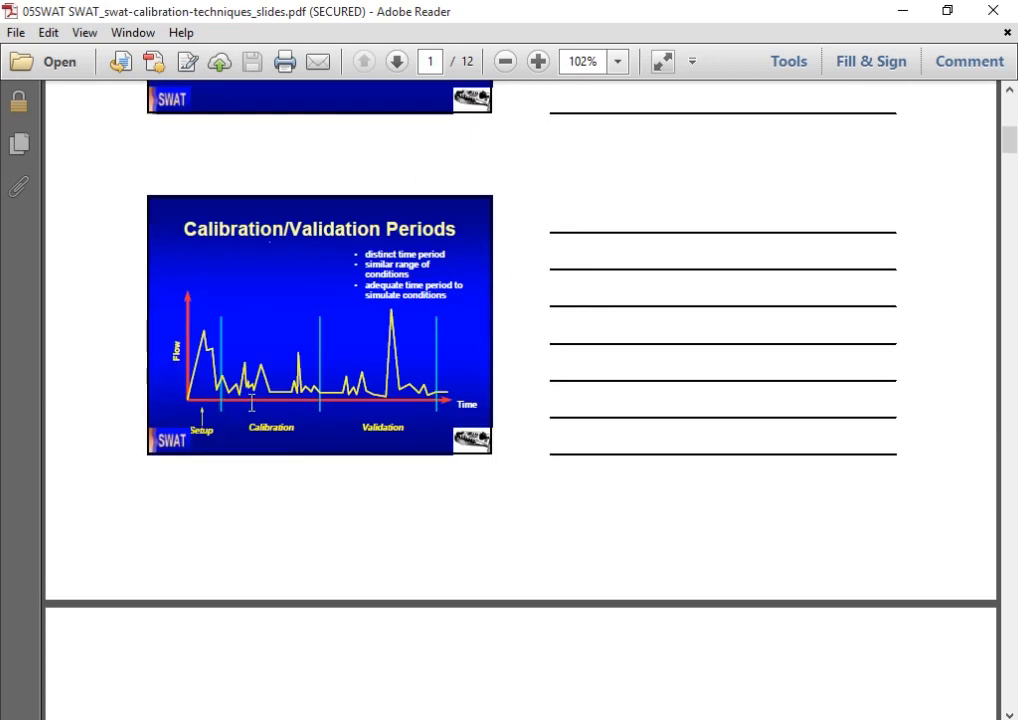
scroll(360, 420, down, 20)
scroll(360, 420, down, 8)
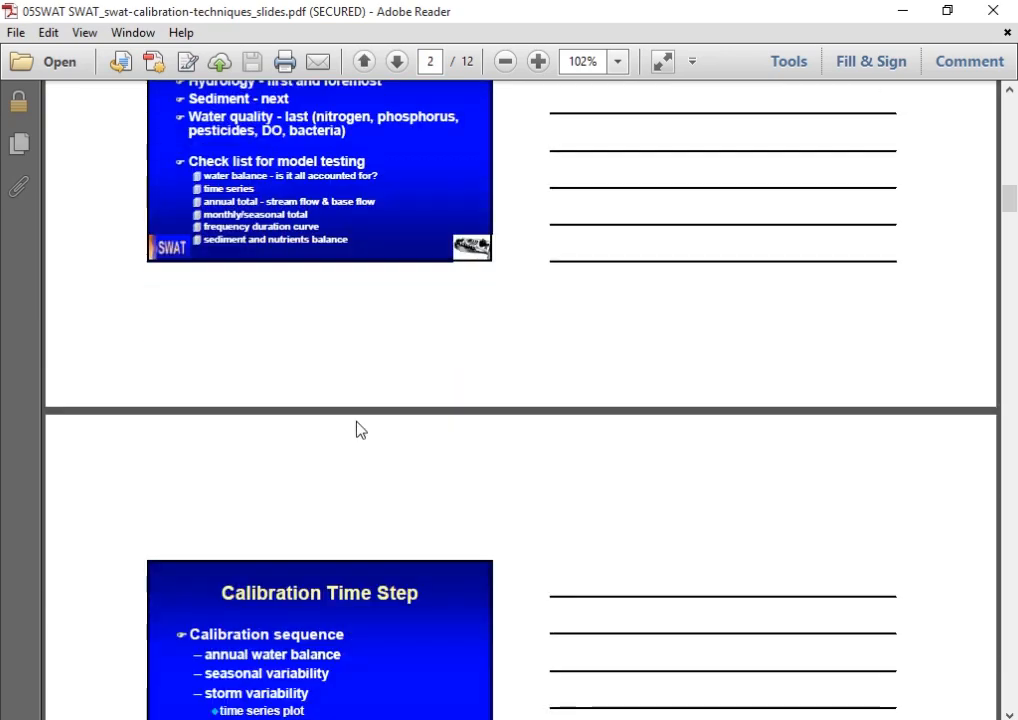
scroll(358, 426, up, 2)
scroll(357, 423, down, 8)
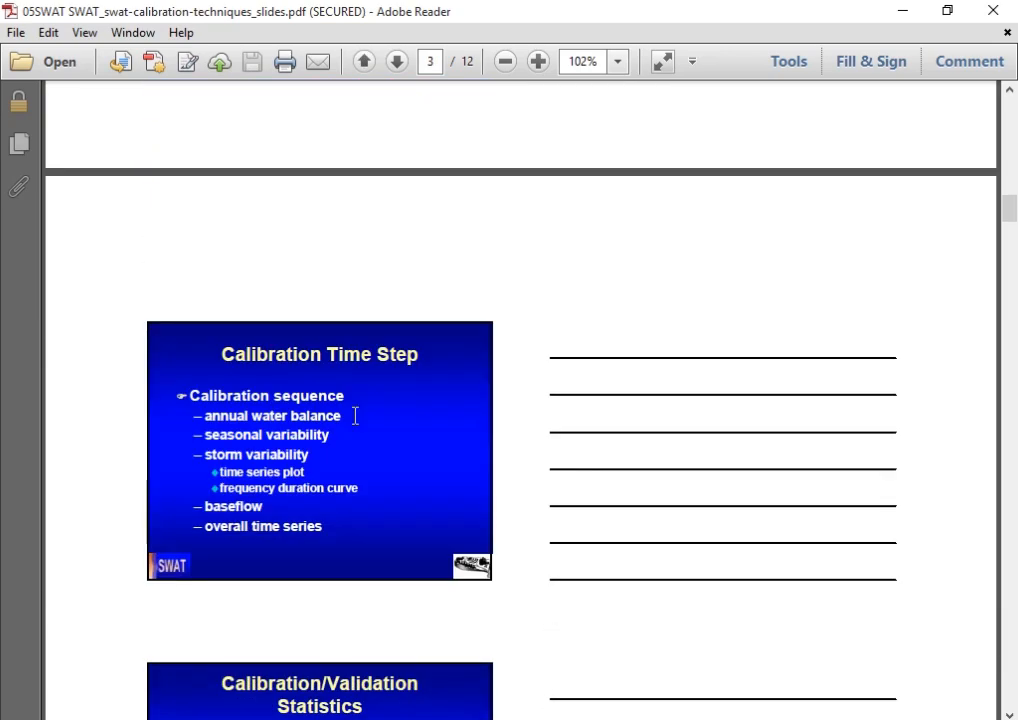
scroll(357, 415, down, 20)
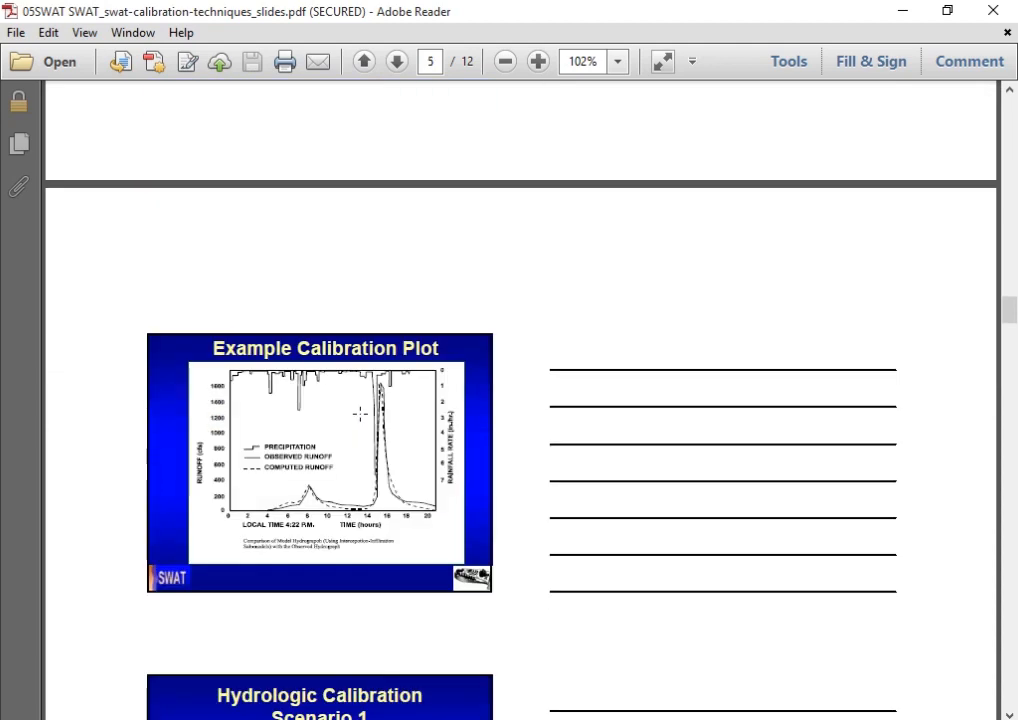
Step: Examine the Hydrologic Calibration Scenario 1 slide and enlarge the slide on peak flows the model failed to simulate to 150%
scroll(360, 413, down, 12)
scroll(378, 404, up, 6)
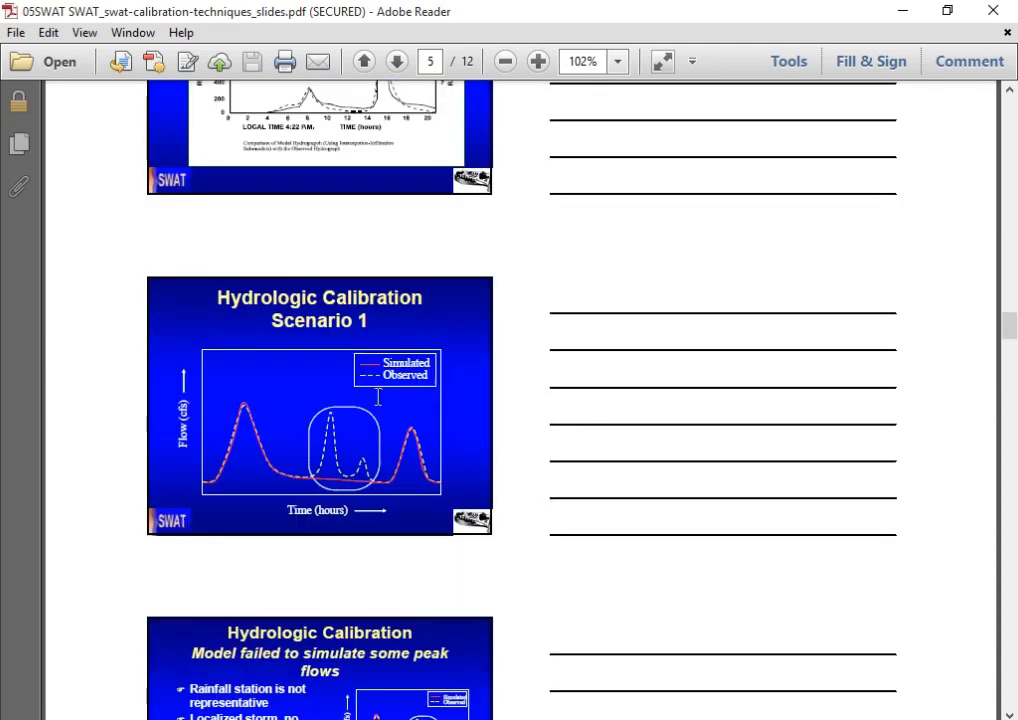
scroll(377, 407, down, 6)
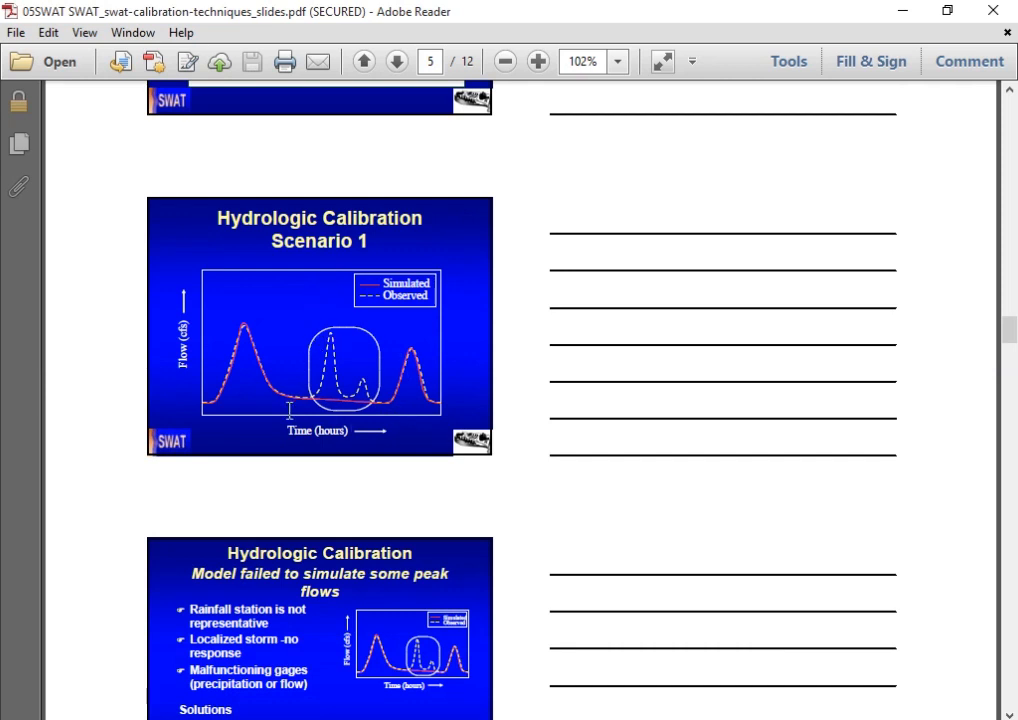
scroll(289, 410, down, 2)
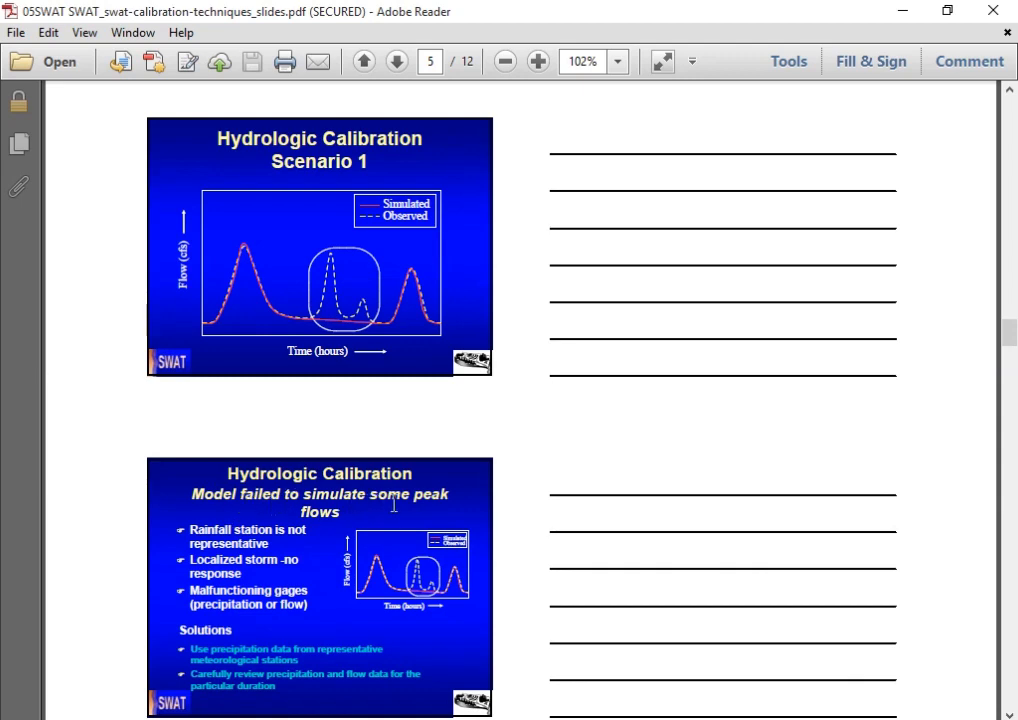
scroll(378, 477, down, 4)
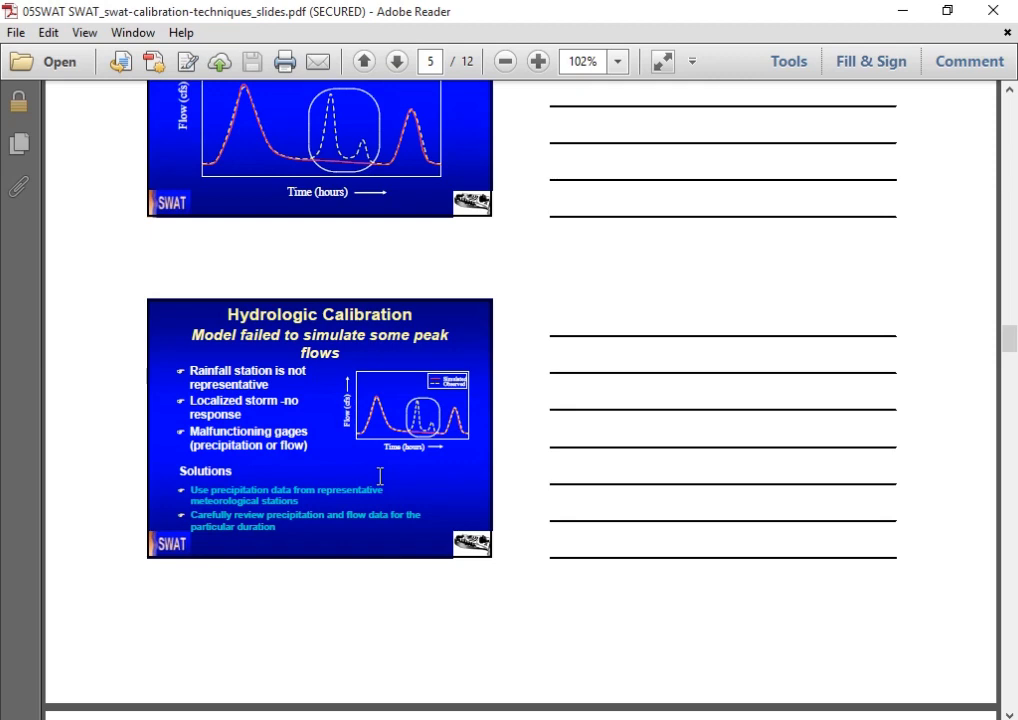
ctrl+scroll(409, 470, up, 2)
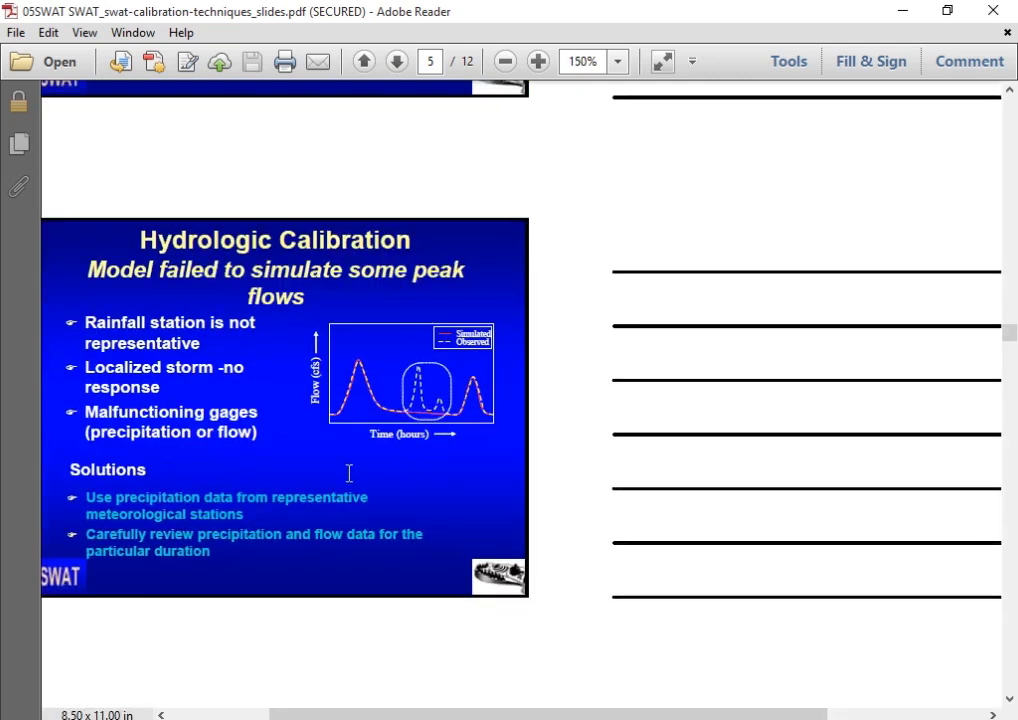
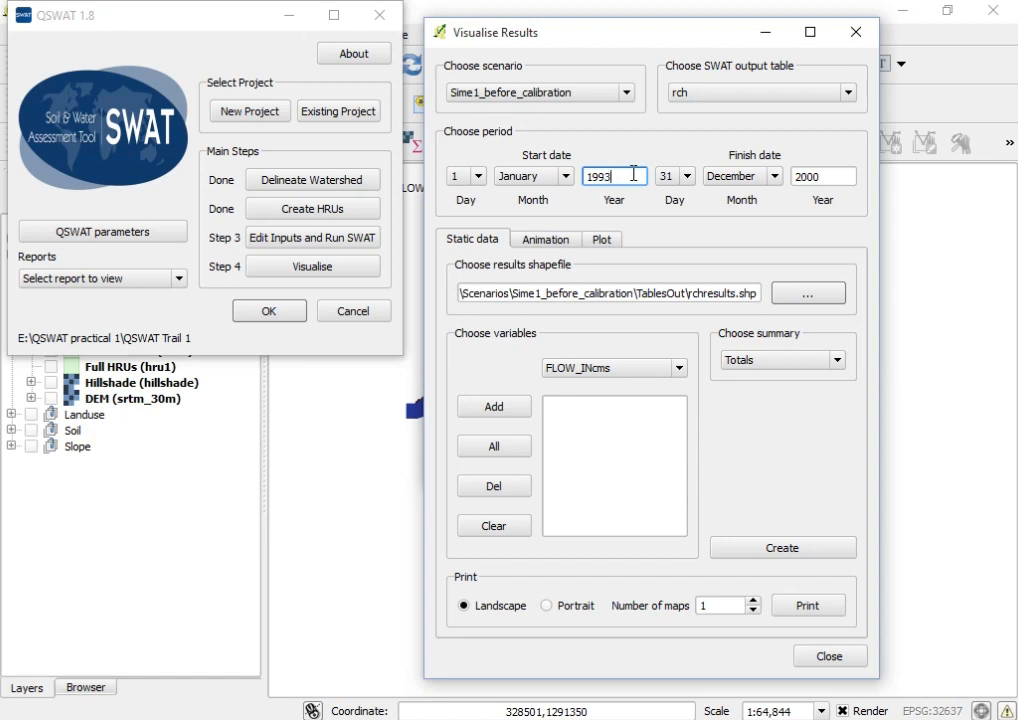
Step: Set the finish year to 1997 and add subbasin 11's FLOW_OUTcms and the observed flow to the plot list
double_click(843, 176)
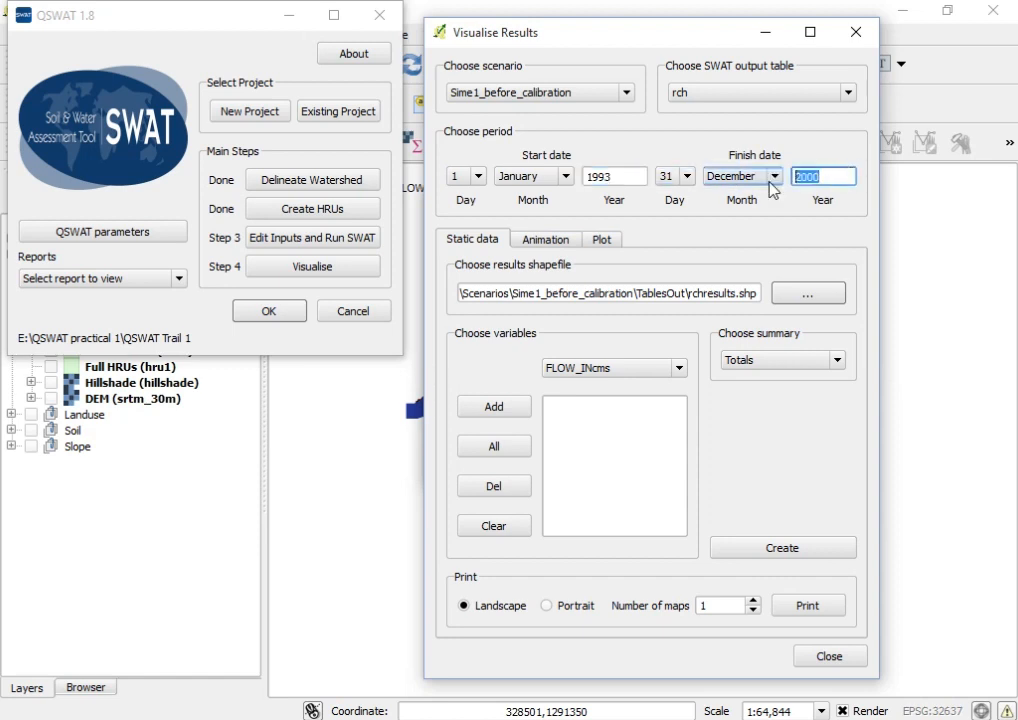
text(1997)
click(602, 239)
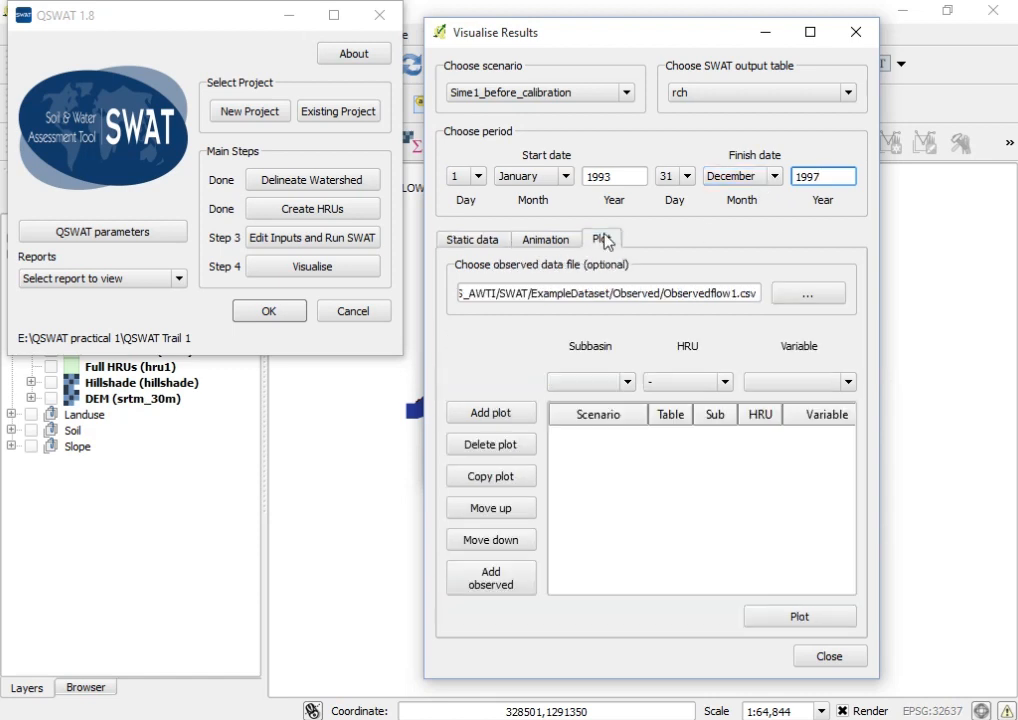
click(627, 382)
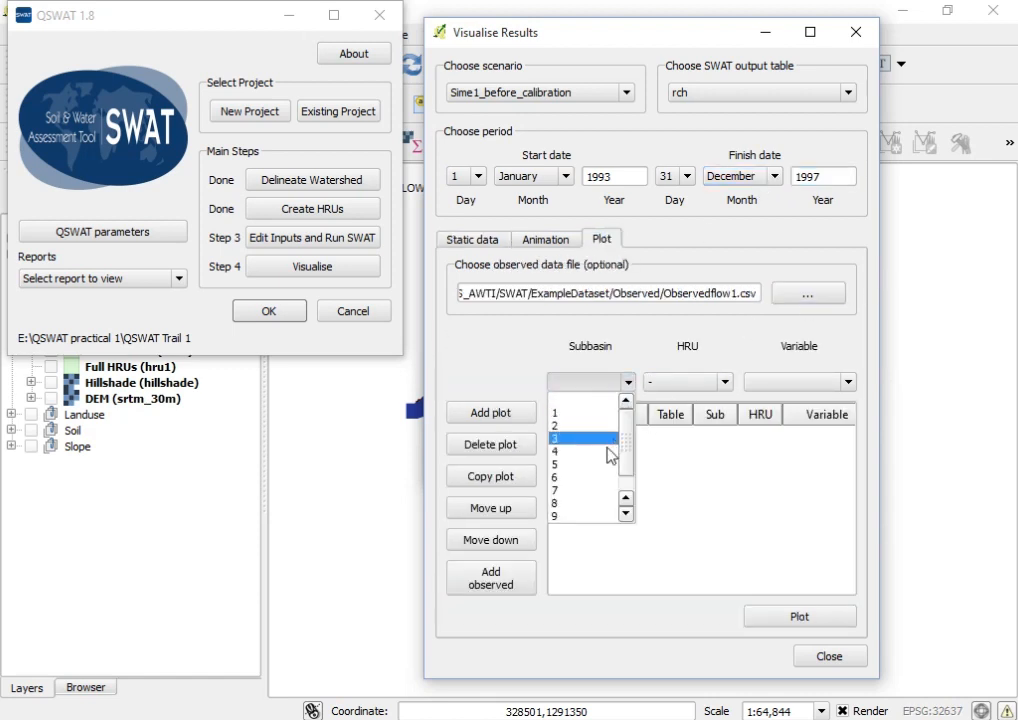
click(580, 518)
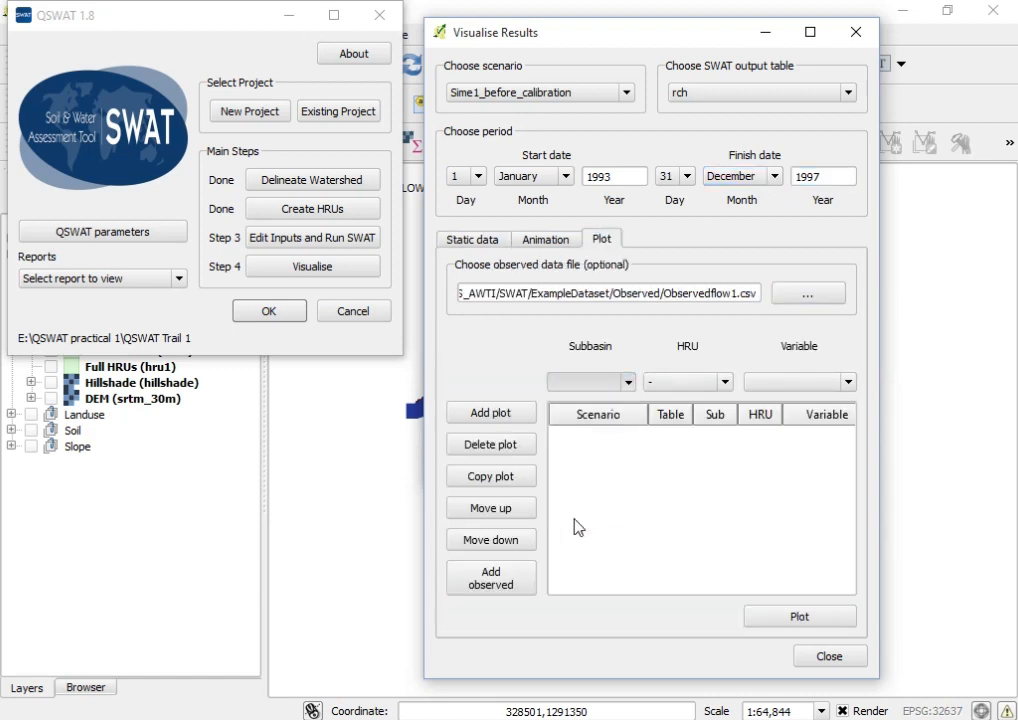
click(775, 385)
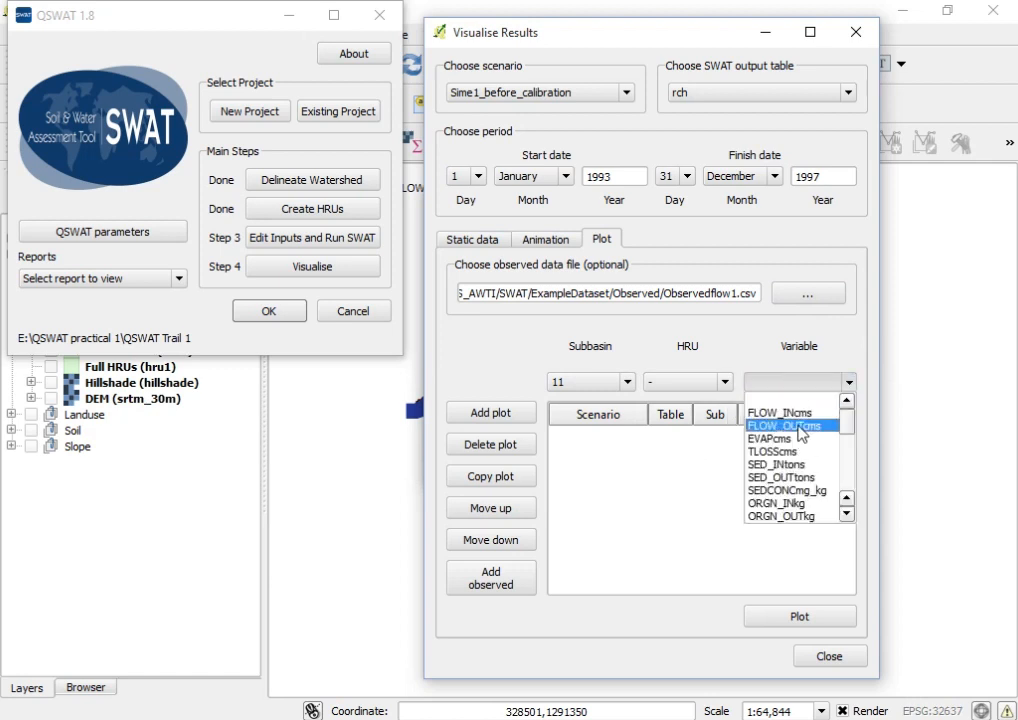
click(785, 421)
click(497, 420)
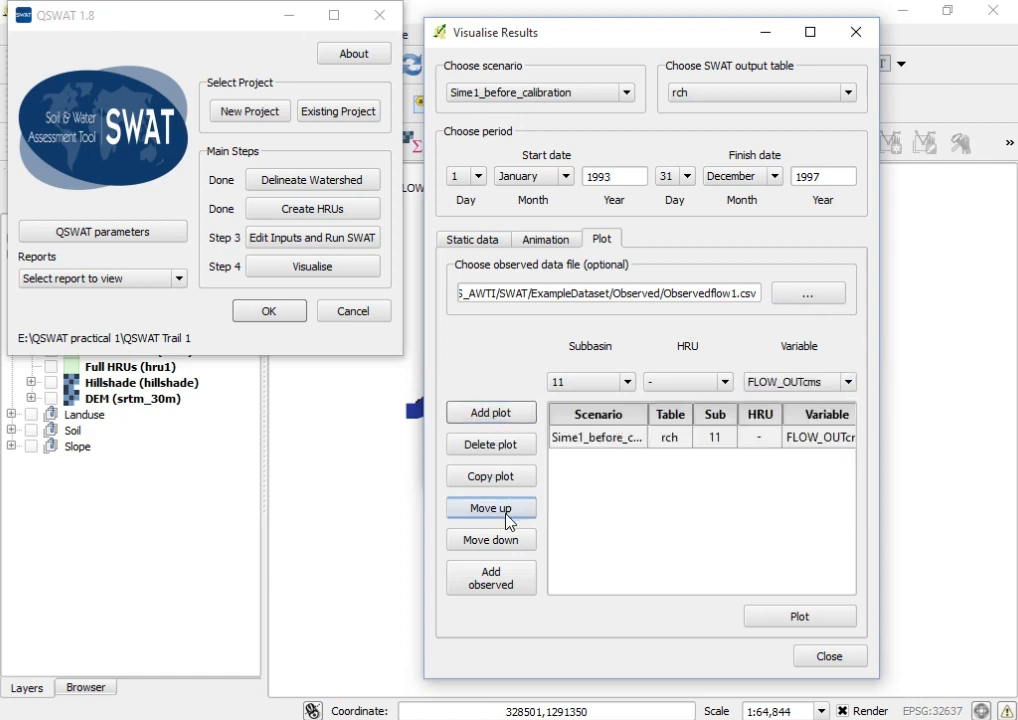
click(502, 582)
Step: Plot the two flow series, saving the data as obsVSsim5 in the Scenarios folder, and close the graph and the Visualise Results dialog
click(797, 617)
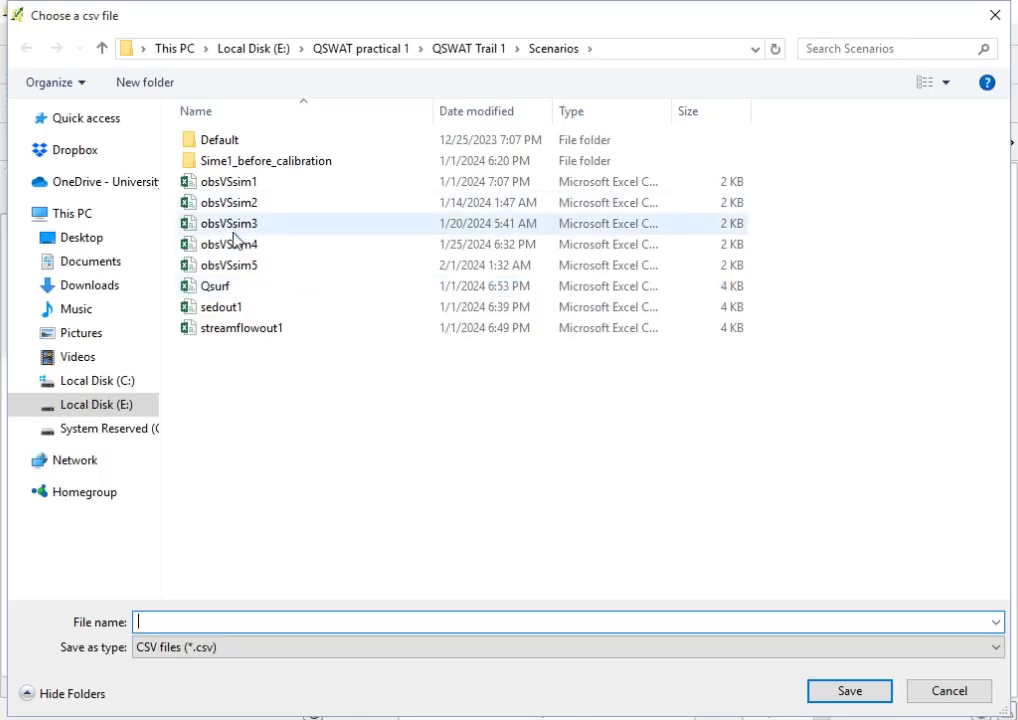
click(236, 266)
double_click(219, 621)
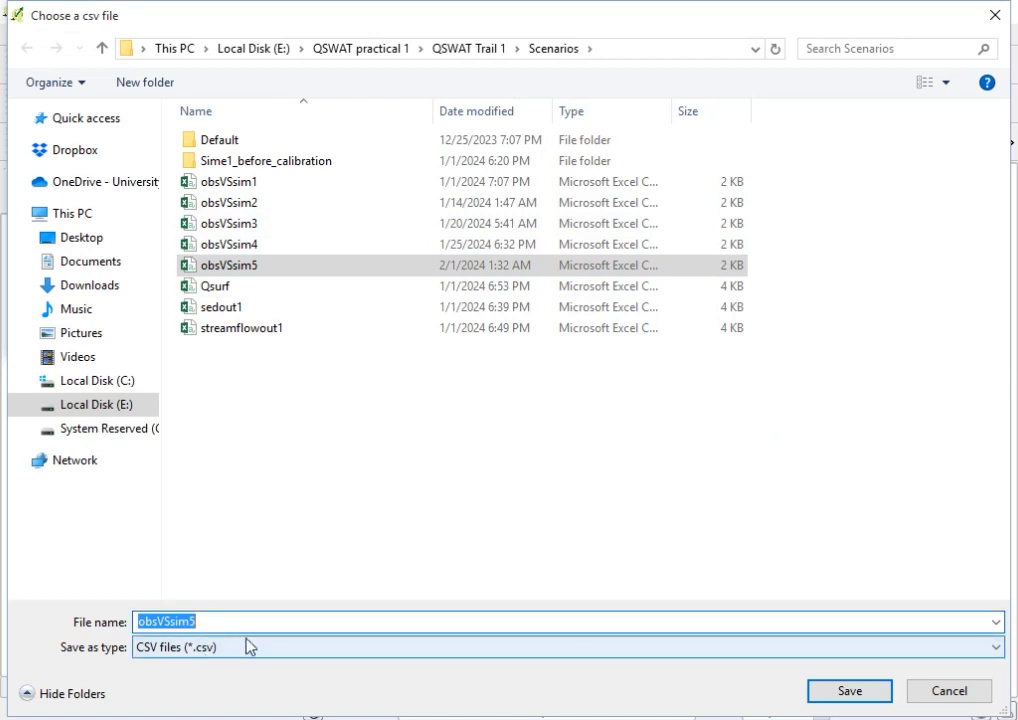
click(221, 622)
key(Return)
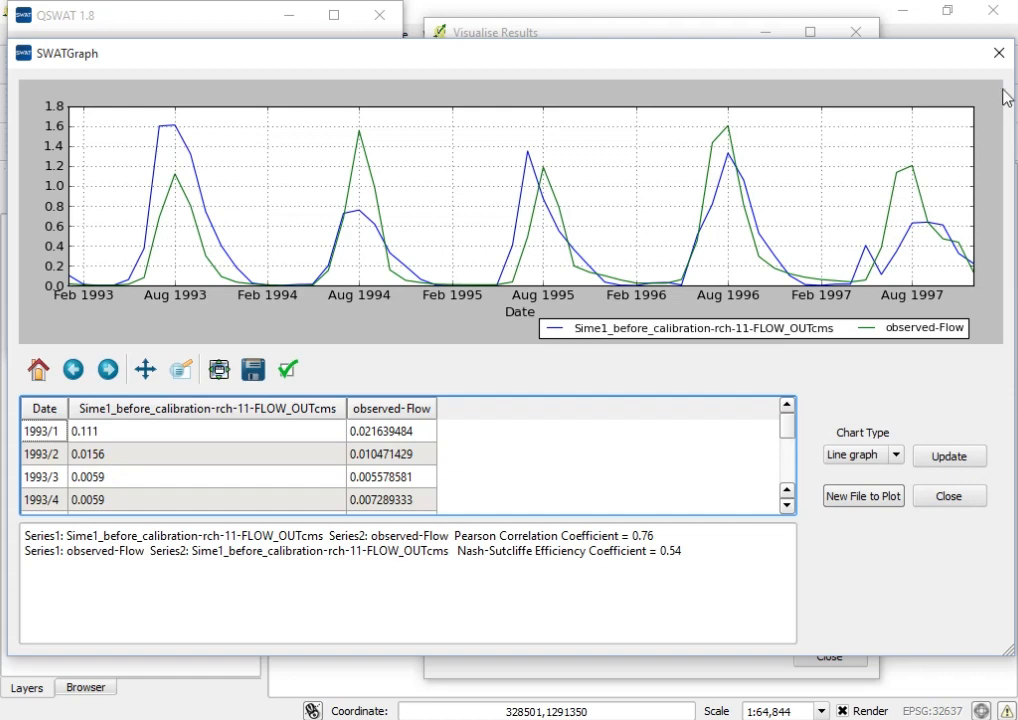
click(998, 54)
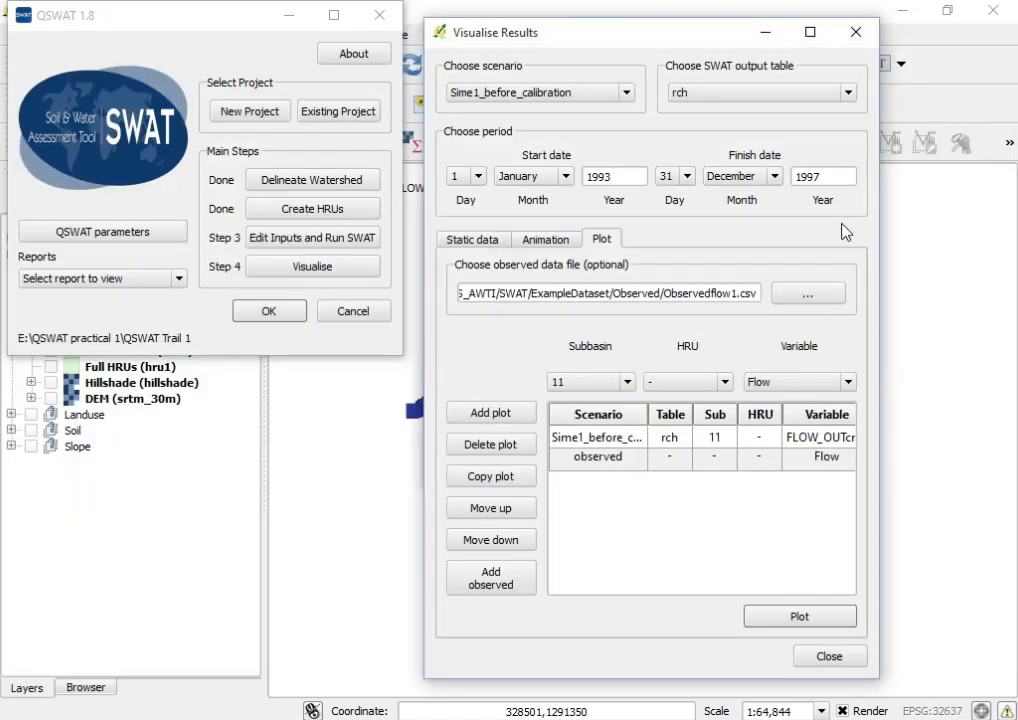
click(853, 36)
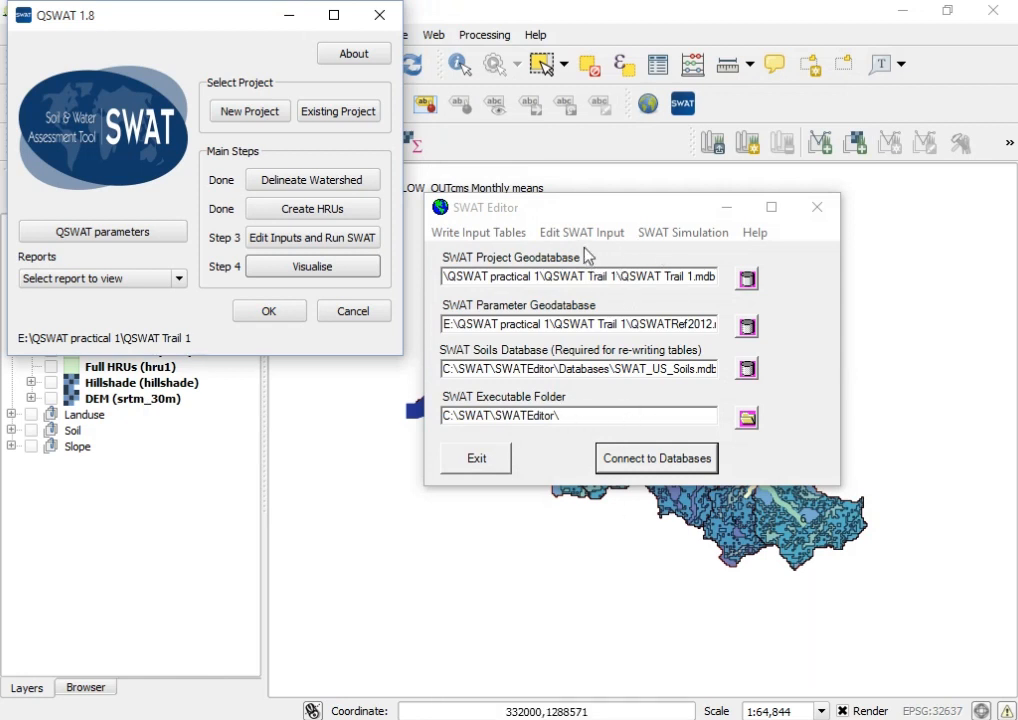
Step: Open the subbasin data for editing and choose the Soils (.Sol) input table for subbasin 1
click(600, 236)
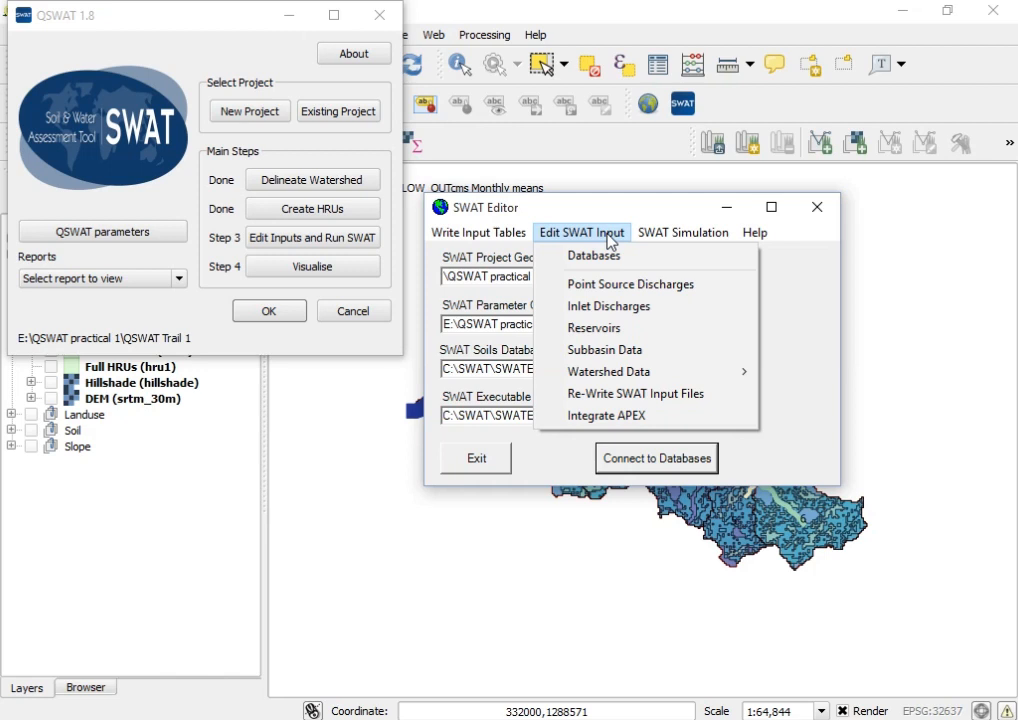
click(645, 350)
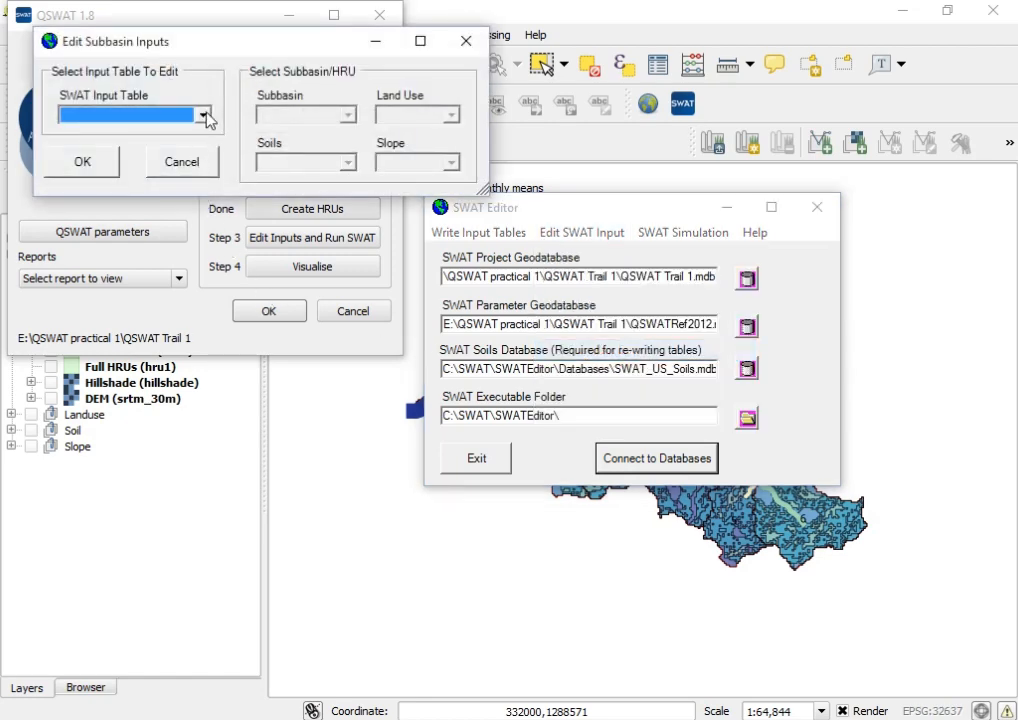
click(205, 116)
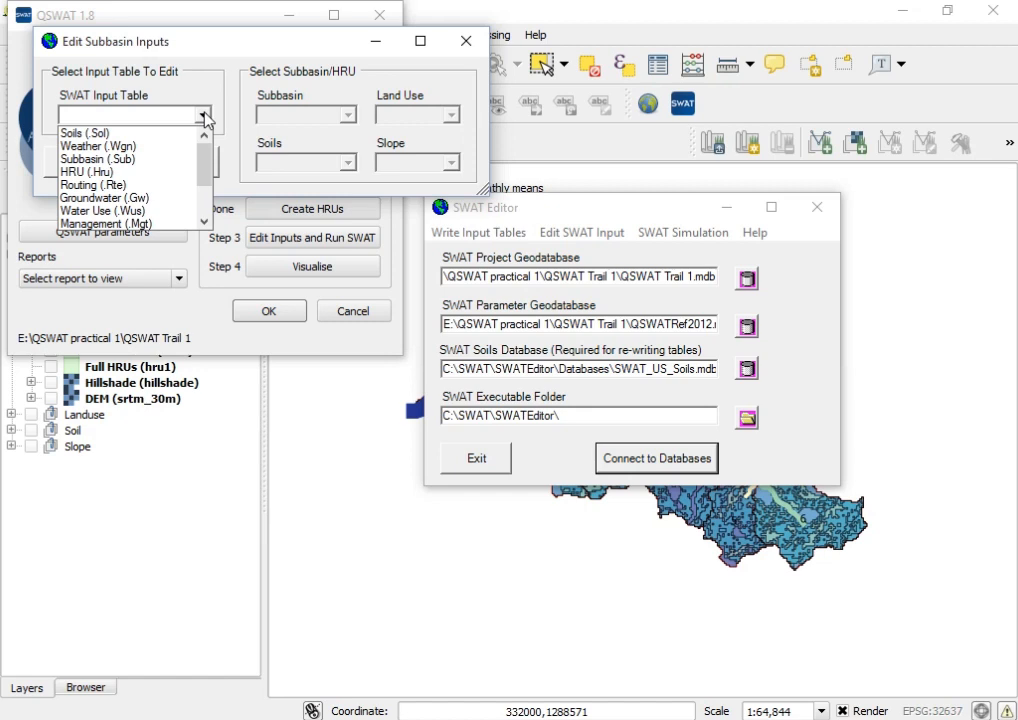
click(148, 133)
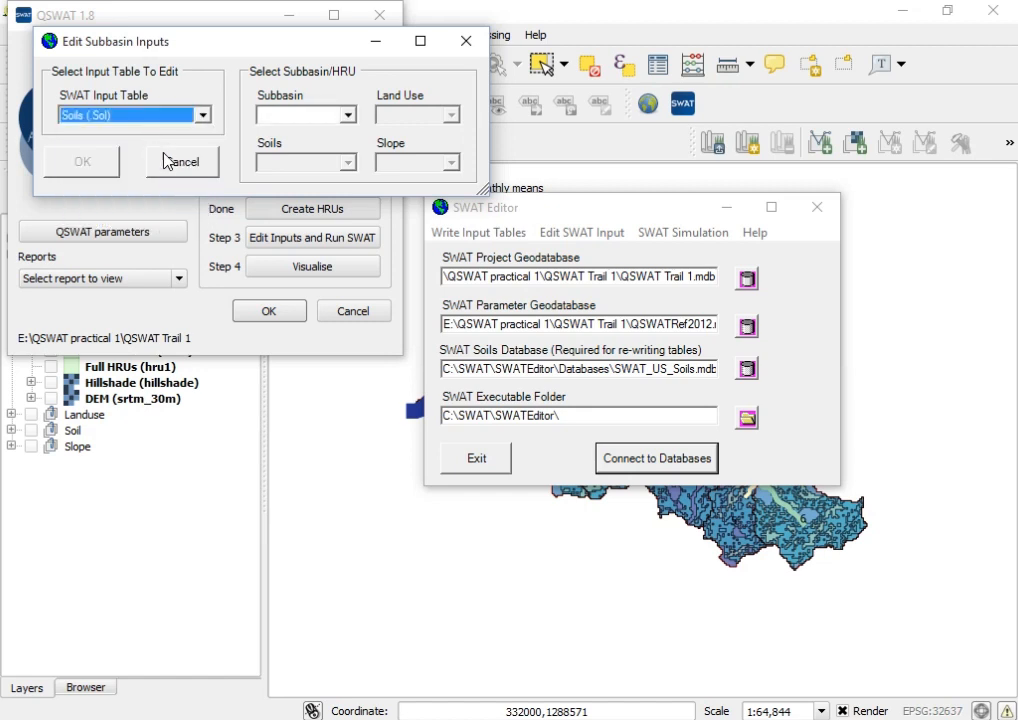
click(345, 118)
click(320, 134)
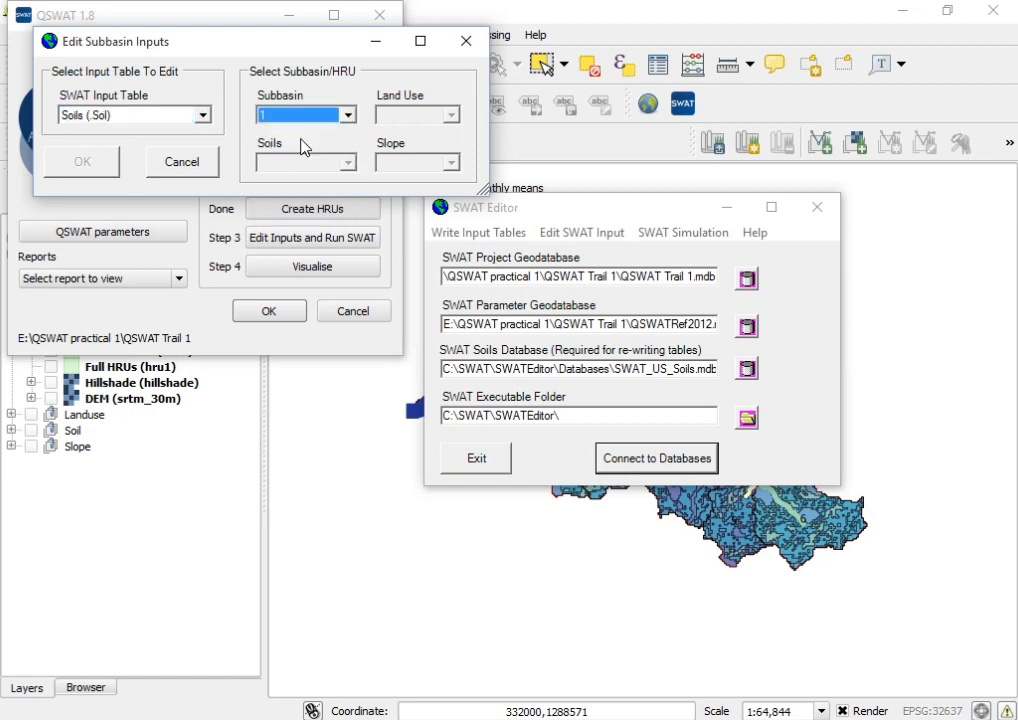
Step: Select land use AGRL, soil LVx and slope 0-5.0, and open that HRU's soil parameters
click(451, 116)
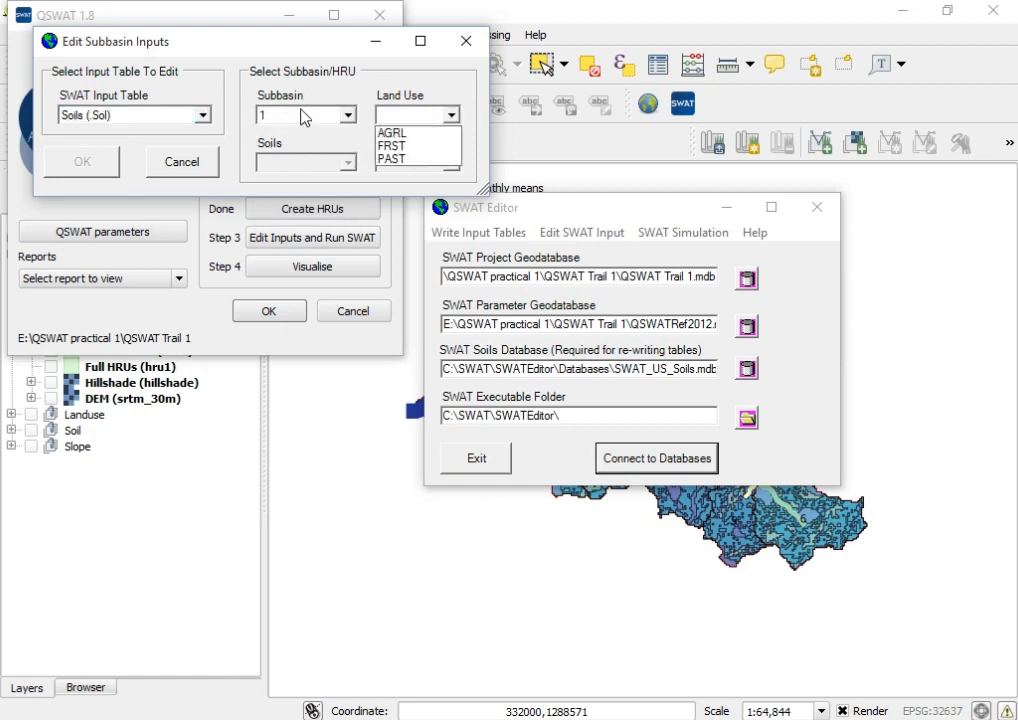
click(348, 113)
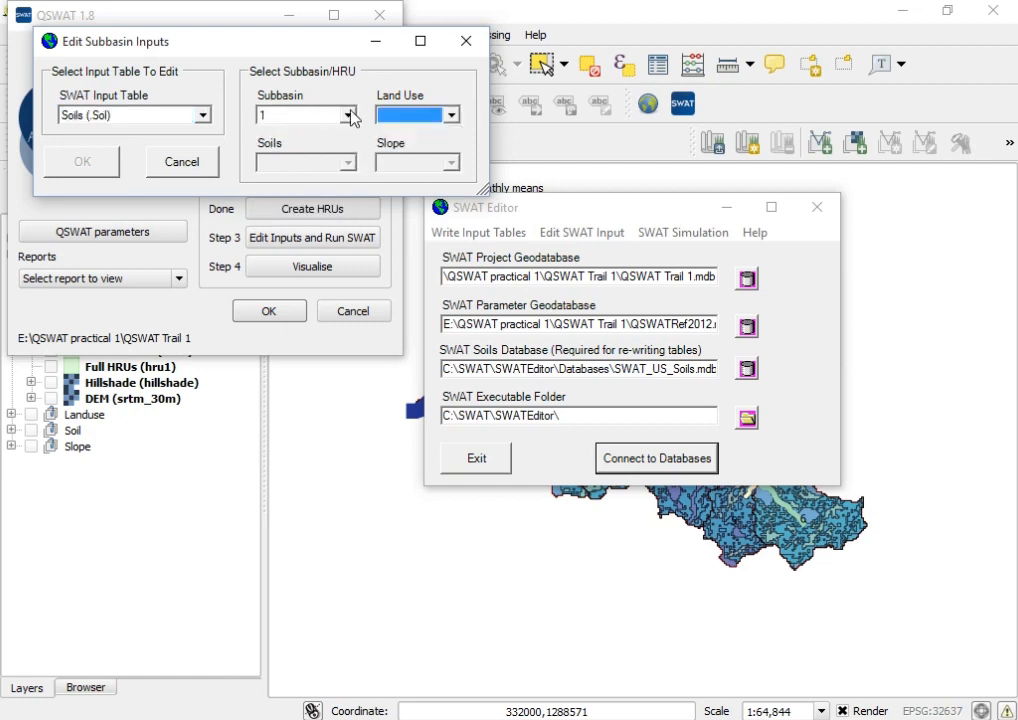
click(452, 116)
click(422, 134)
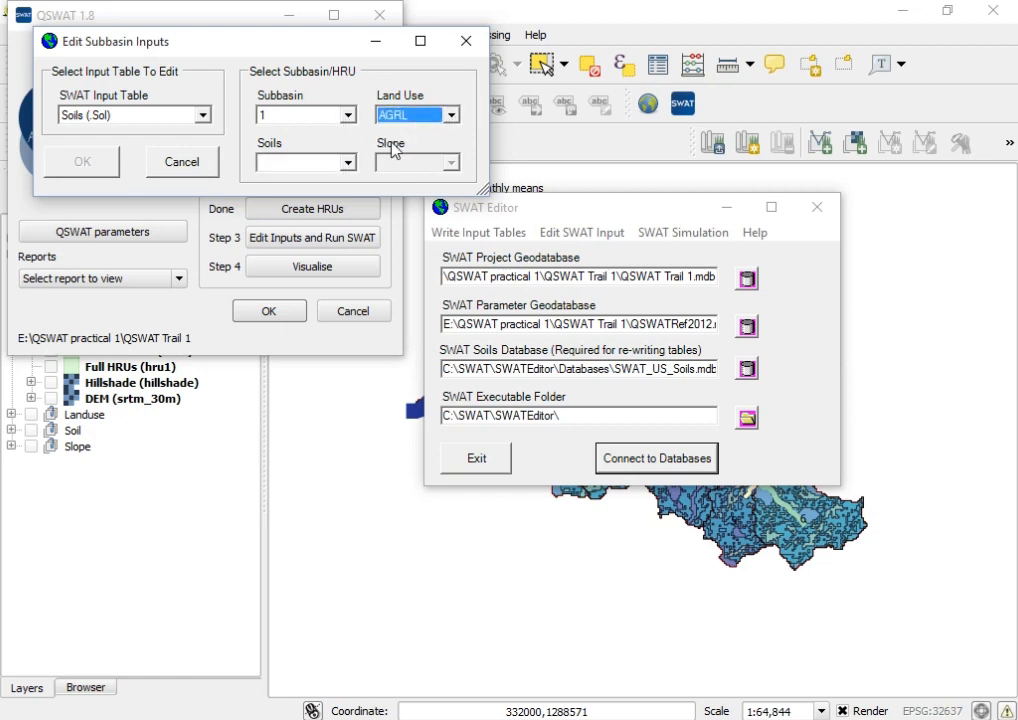
click(348, 164)
click(340, 180)
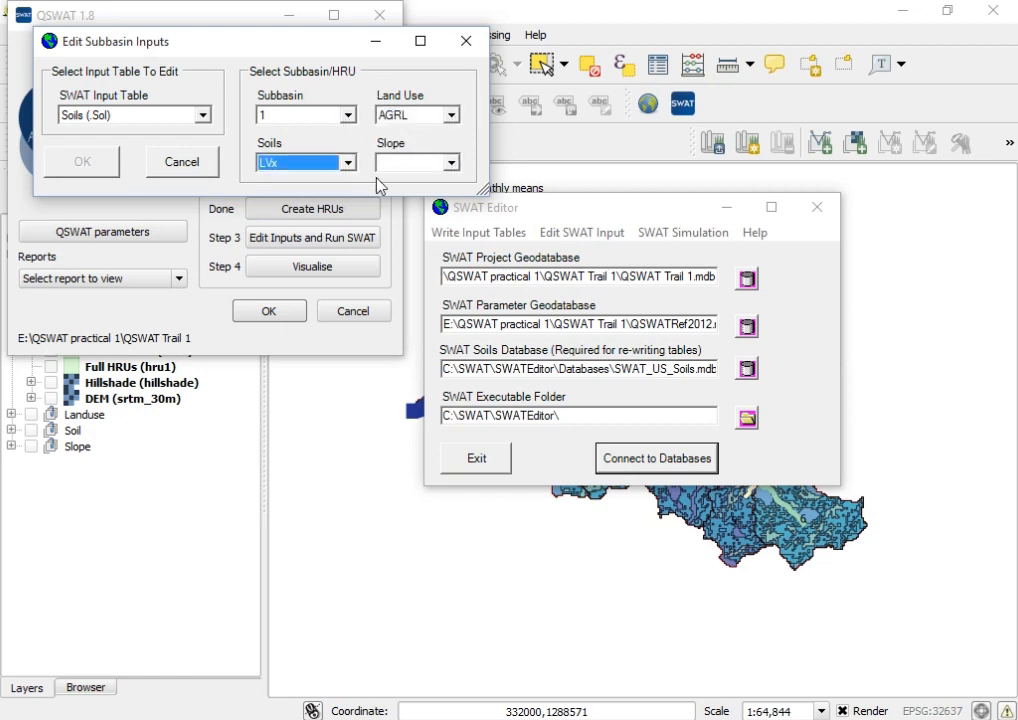
click(452, 163)
click(406, 182)
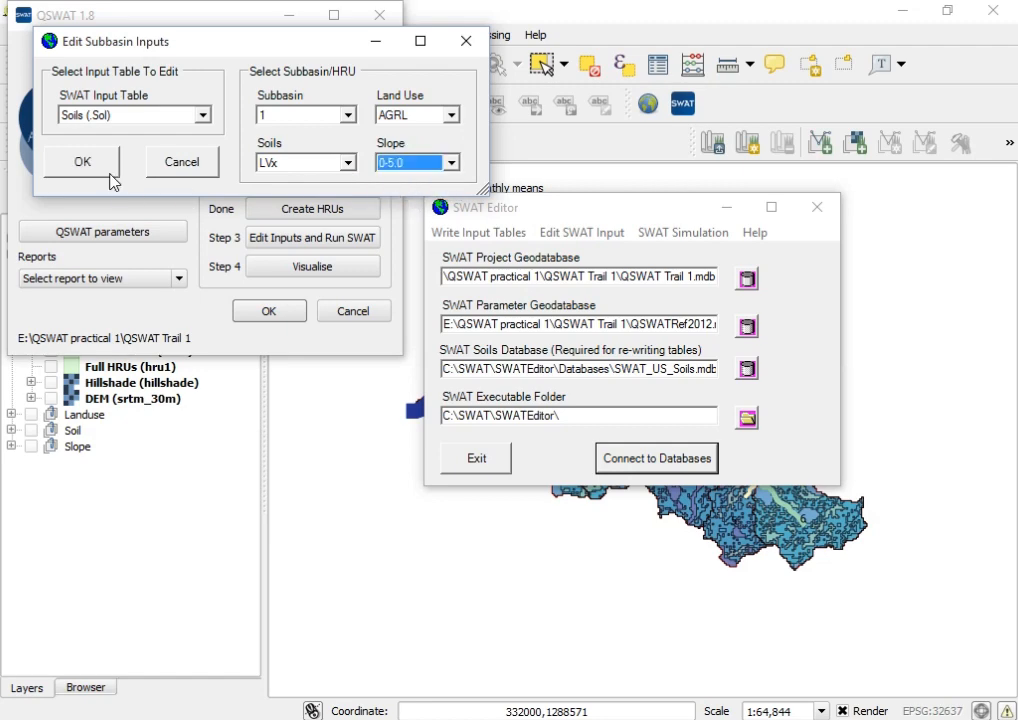
click(86, 143)
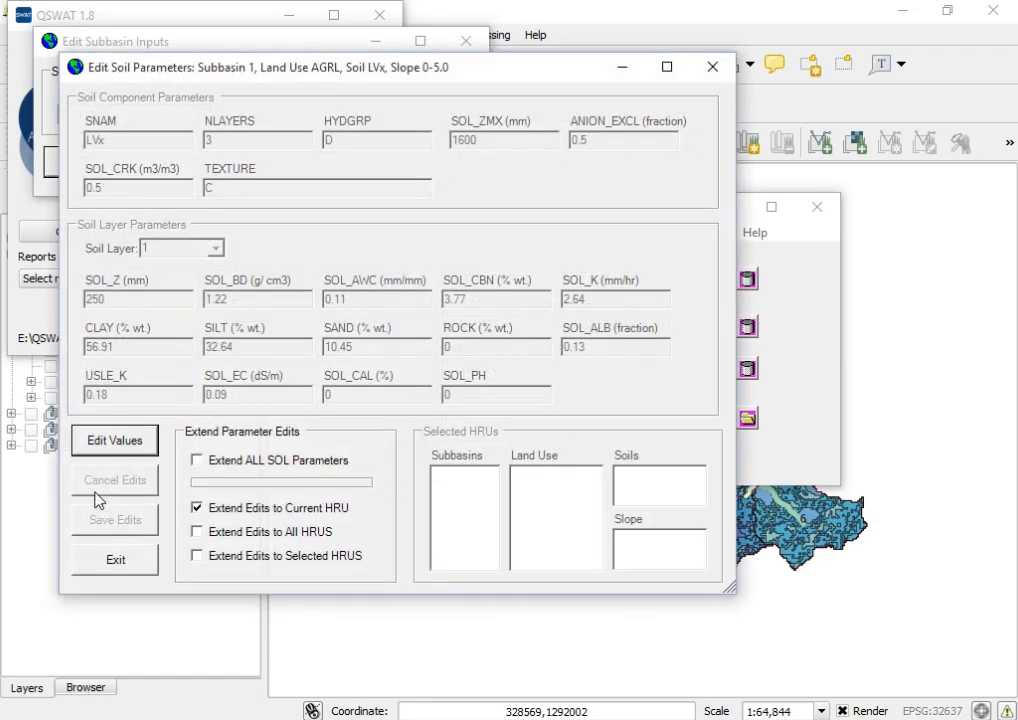
Step: Enable editing of the soil parameters and set SOL_AWC of soil layer 1 to 0.08
click(92, 447)
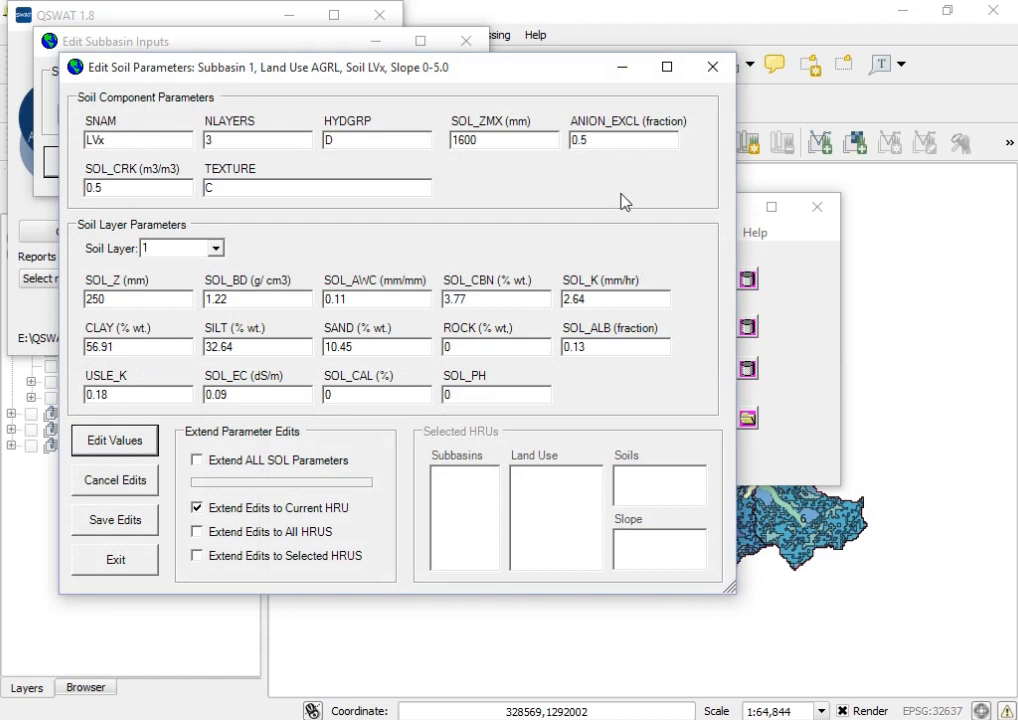
click(114, 143)
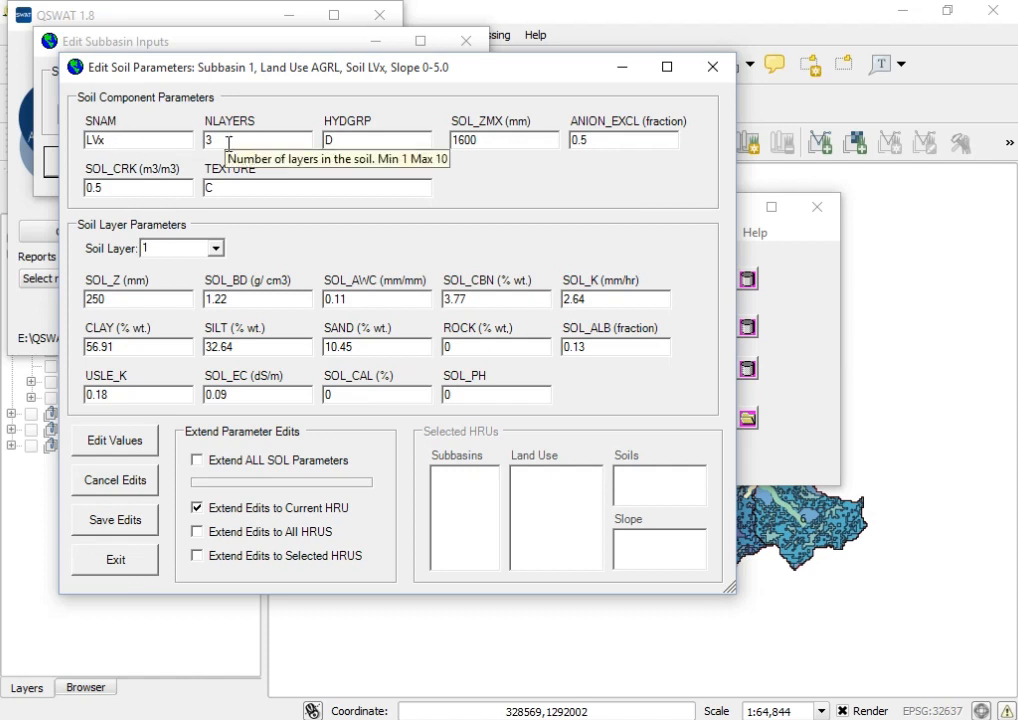
click(350, 143)
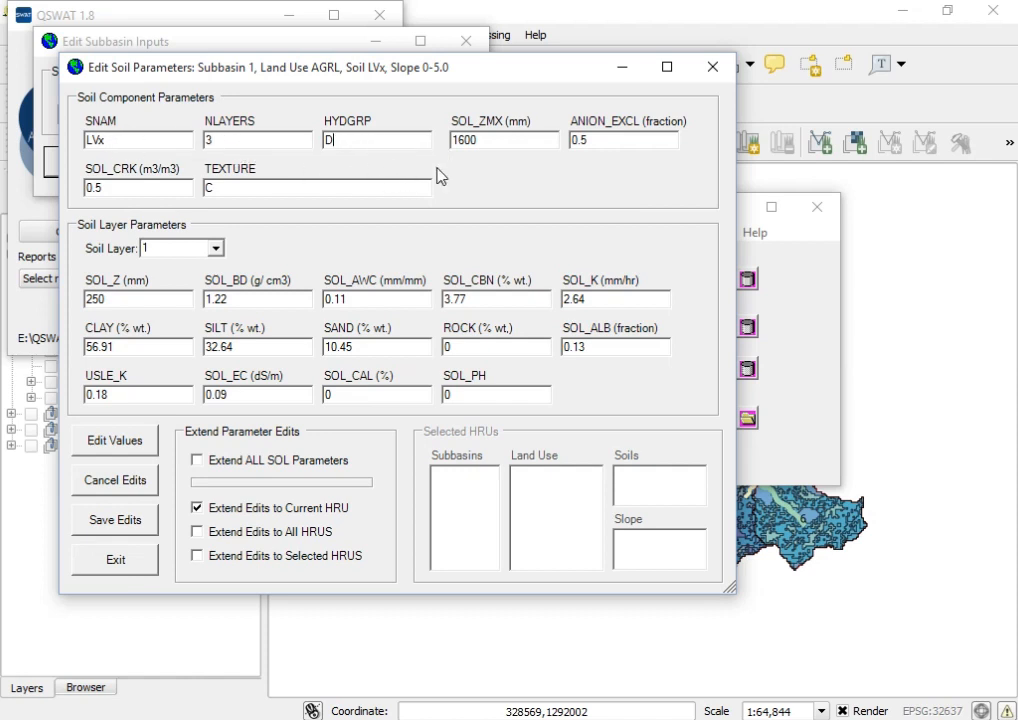
click(498, 140)
click(361, 299)
Step: Extend the soil edits to selected HRUs covering all subbasins, land uses, soils and slopes, then save them and close the soil parameters
click(199, 558)
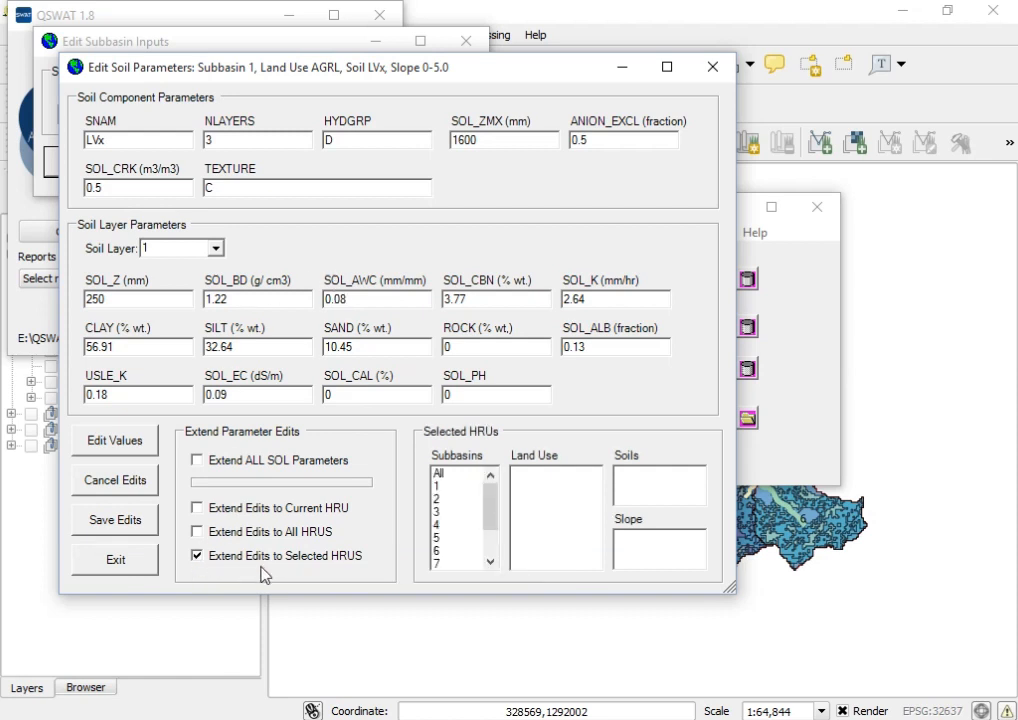
click(440, 474)
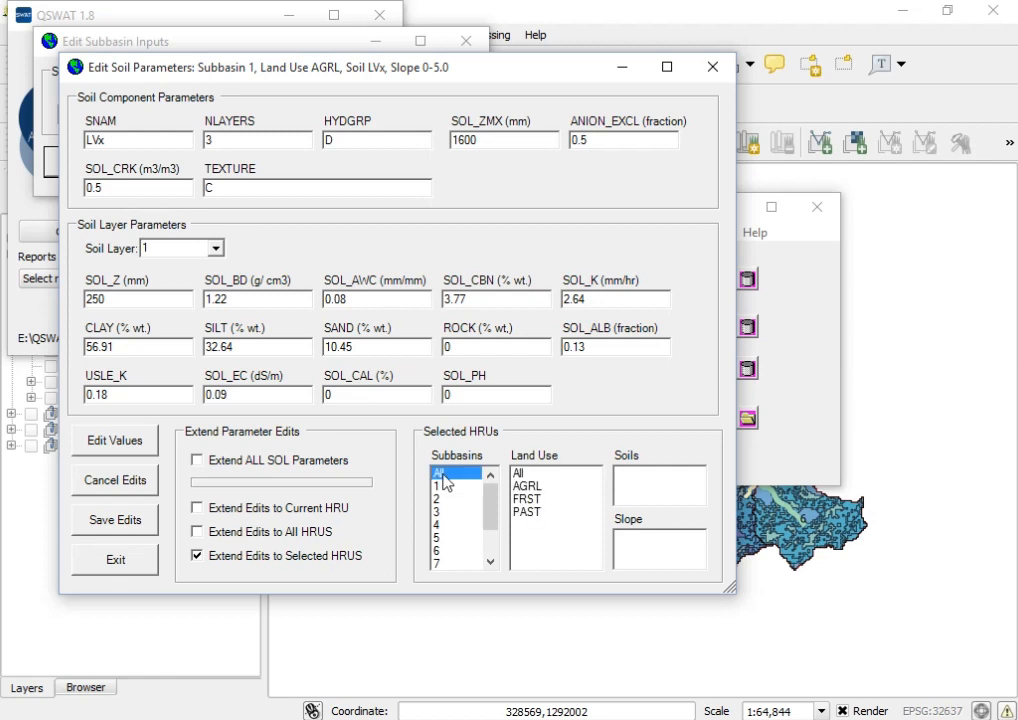
click(527, 474)
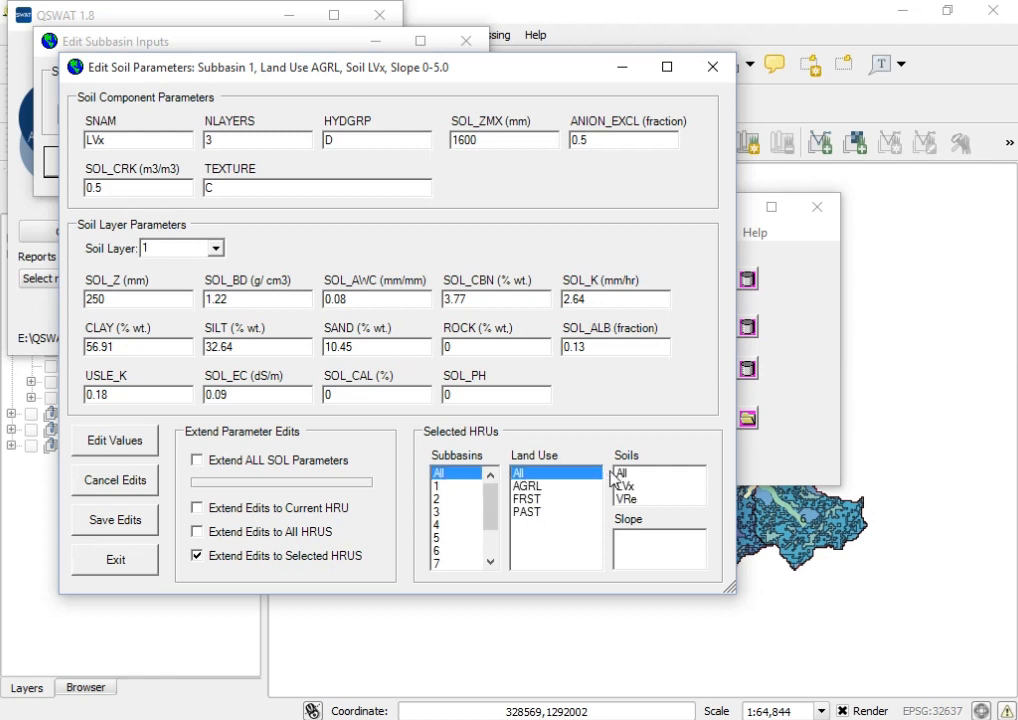
click(615, 474)
click(620, 539)
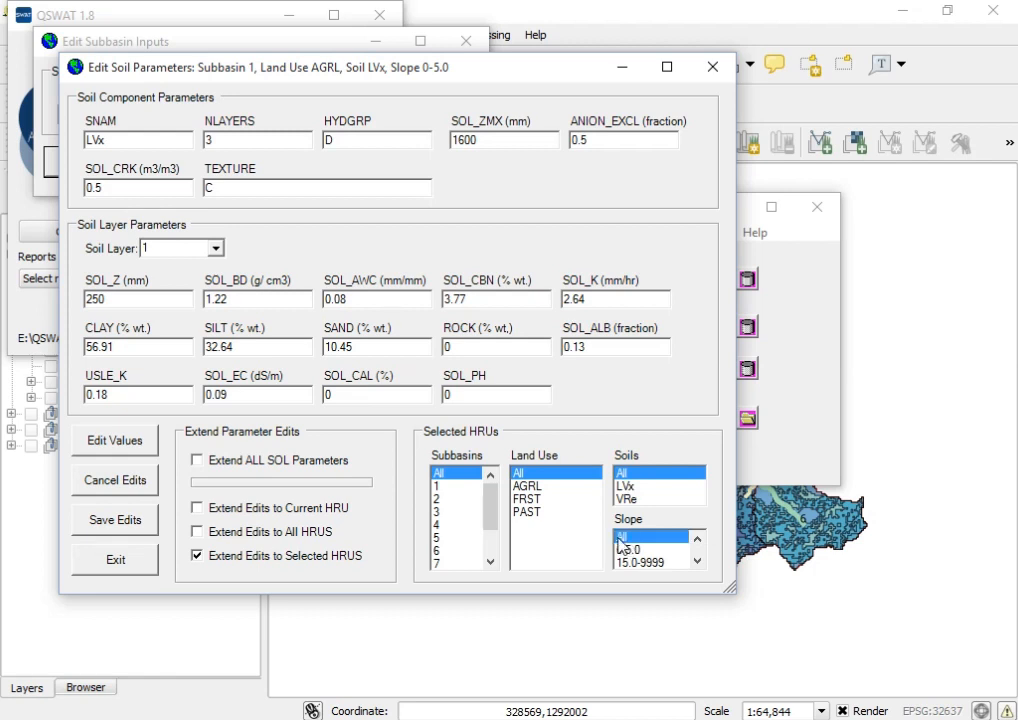
click(125, 521)
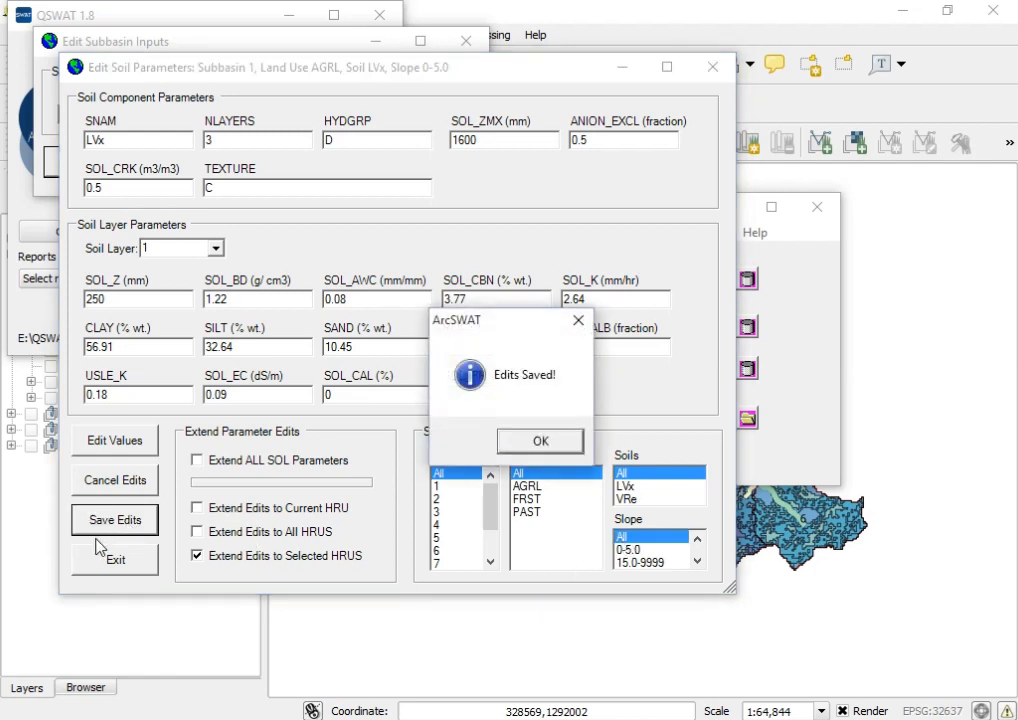
click(540, 443)
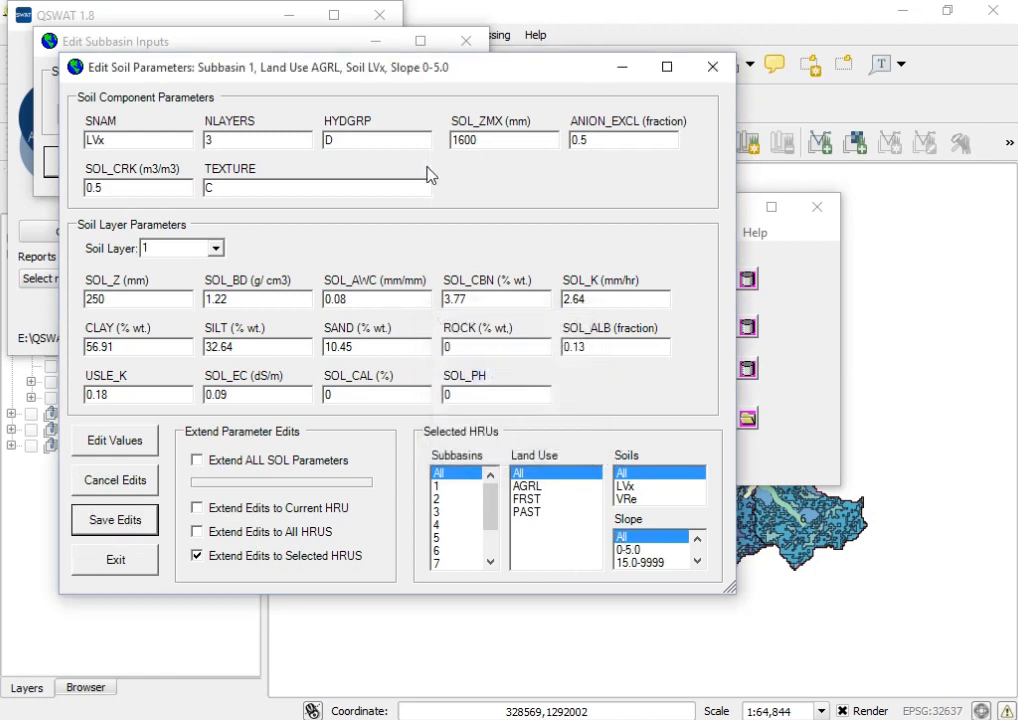
click(712, 67)
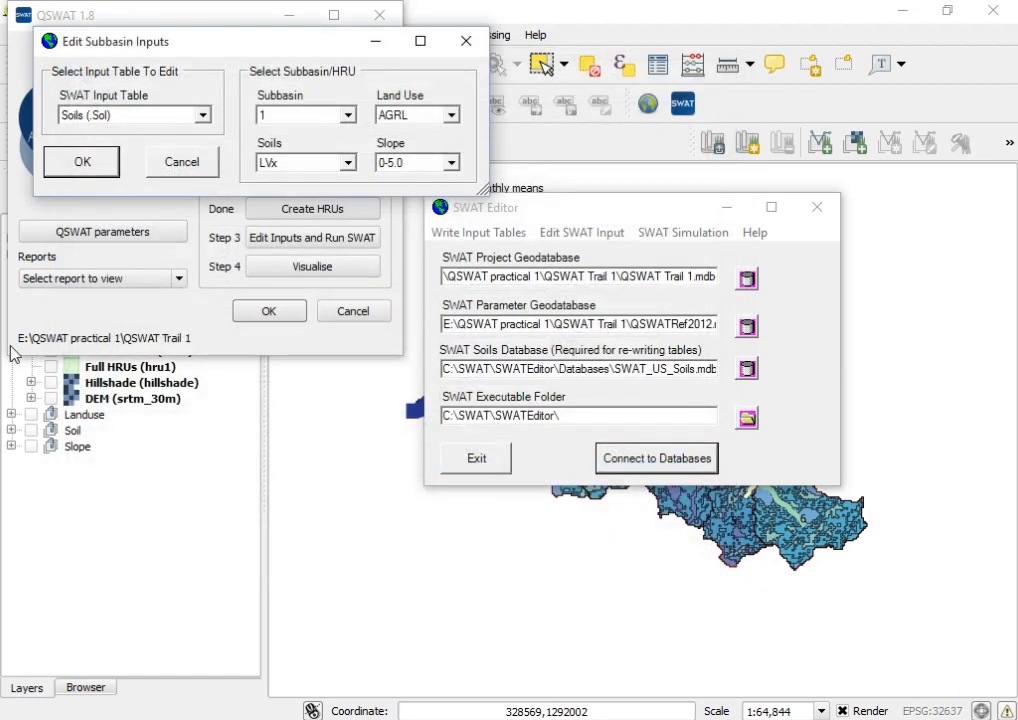
Step: Open the Management (.Mgt) parameters for subbasin 1, land use AGRL, soil LVx, slope 0-5.0
click(203, 117)
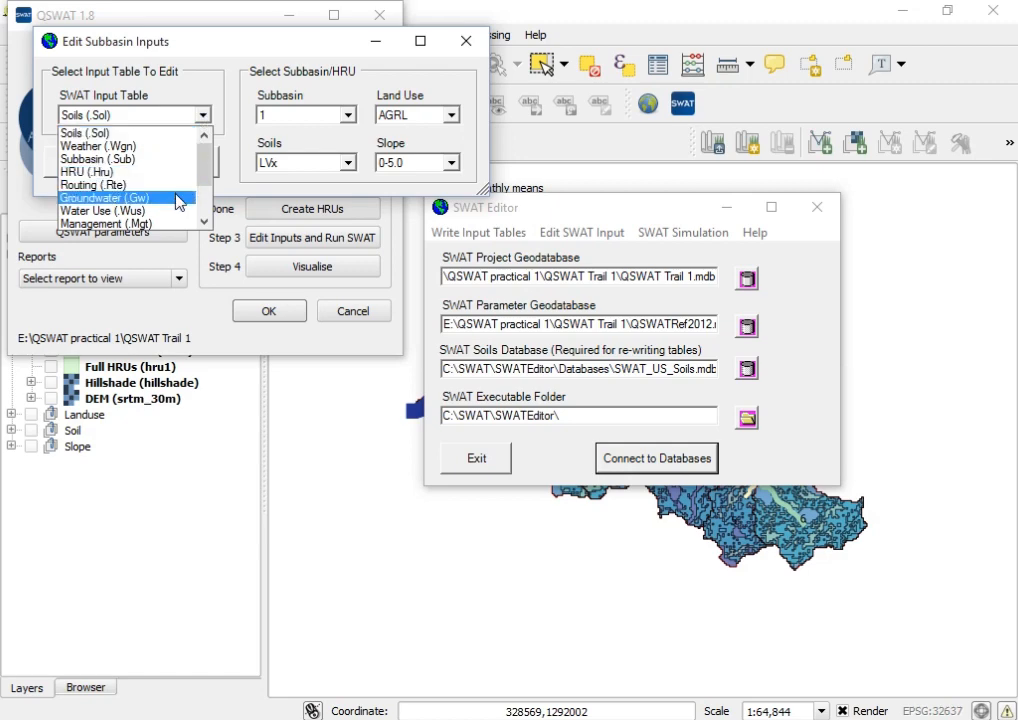
click(170, 224)
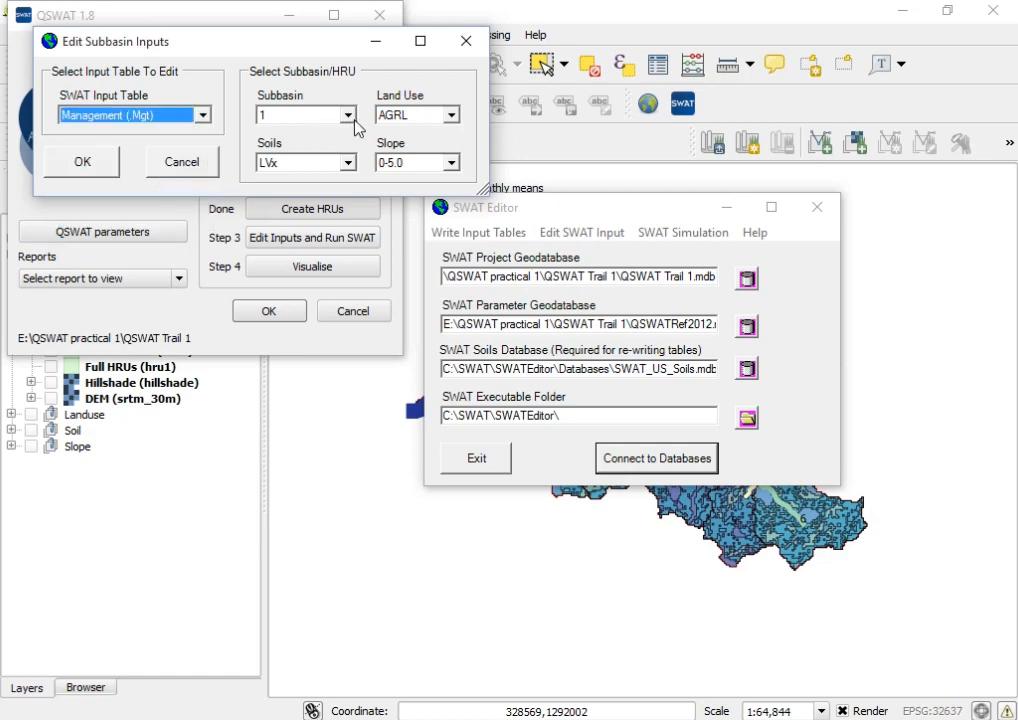
click(88, 155)
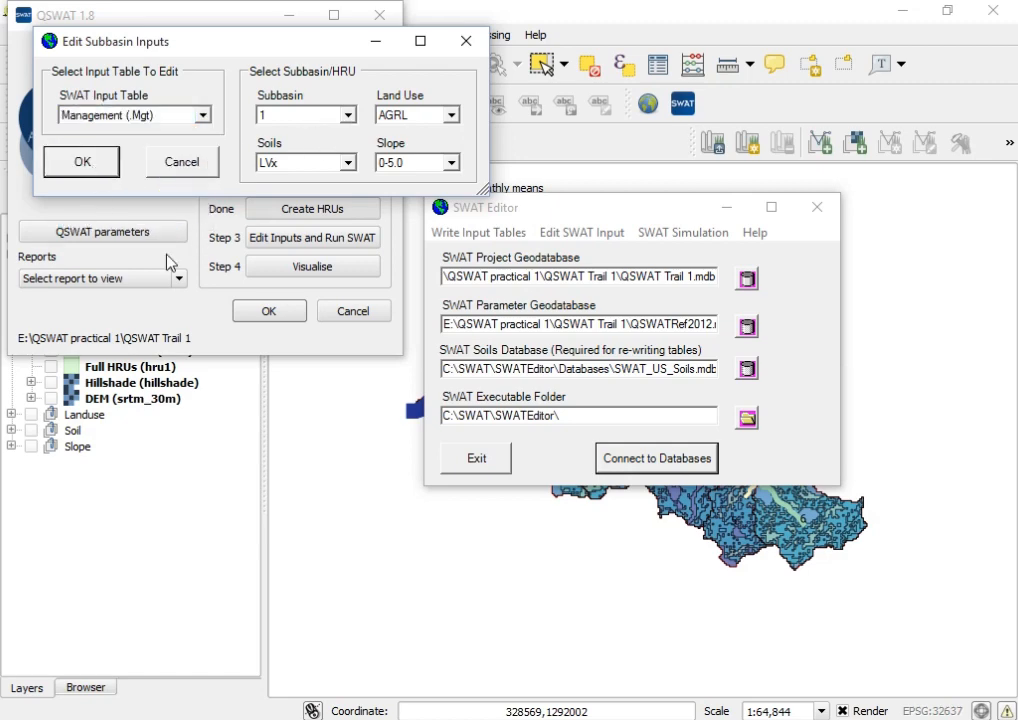
click(84, 163)
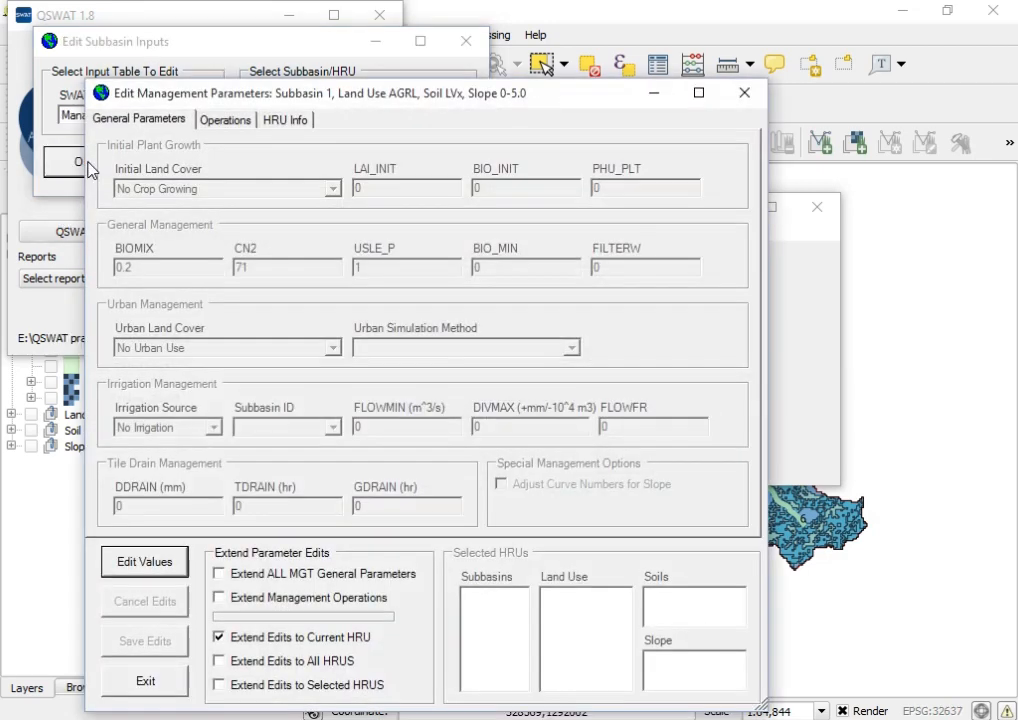
Step: Enable editing of the management parameters and set CN2 to 65
click(140, 564)
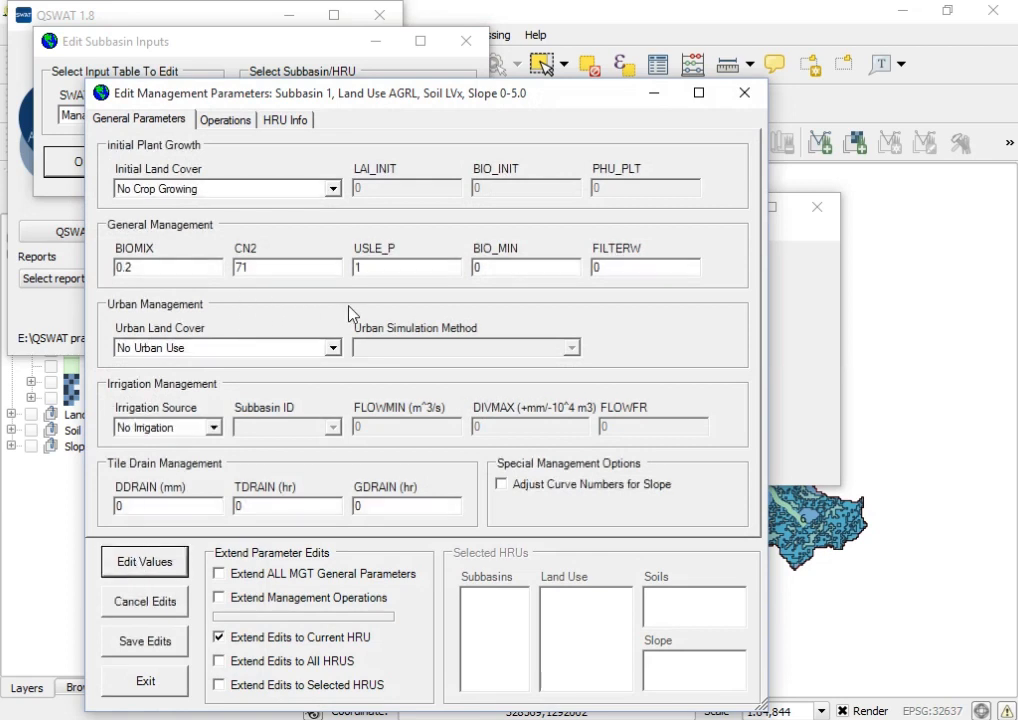
click(262, 267)
double_click(262, 268)
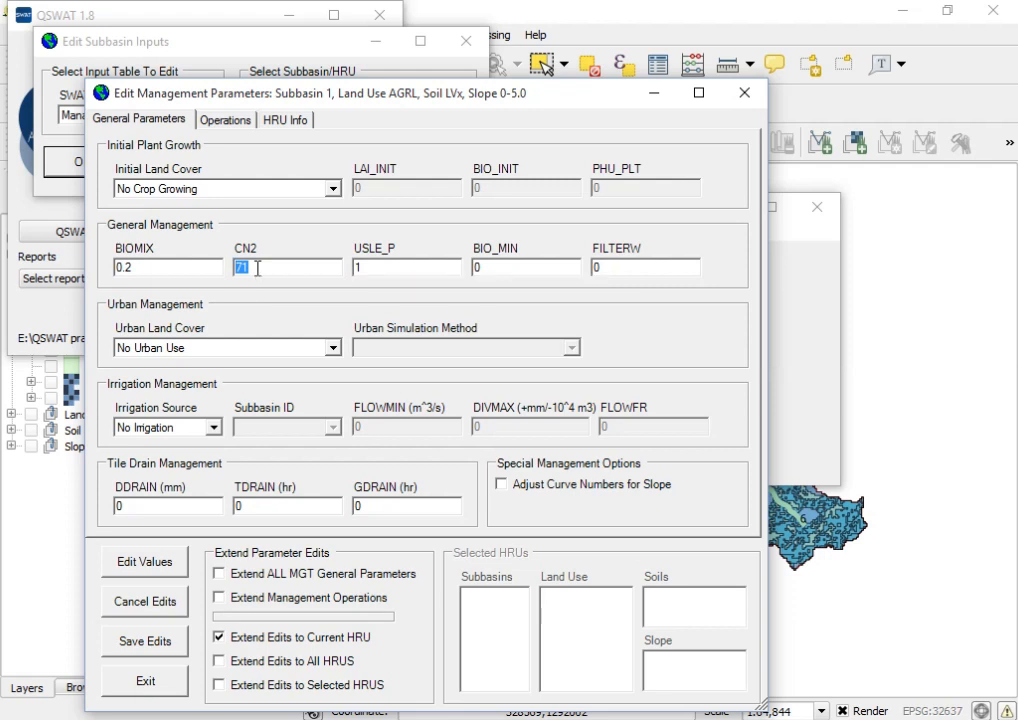
text(65)
Step: Extend the management edits to selected HRUs covering all subbasins, land uses, soils and slopes, then save them and close the management parameters
drag(570, 101, 559, 37)
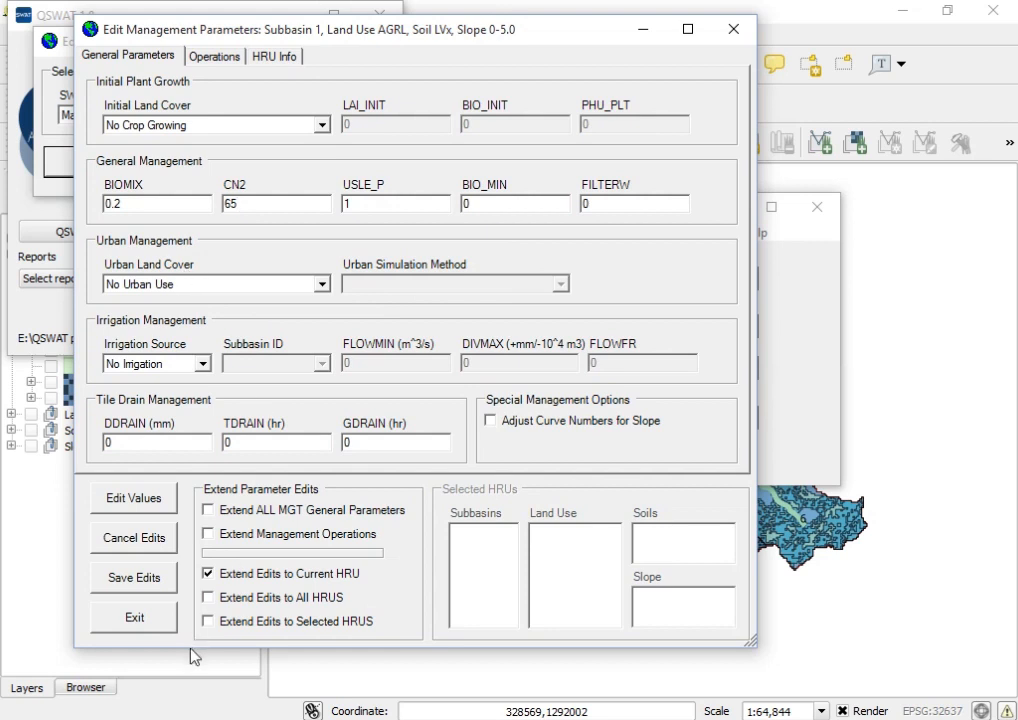
click(208, 621)
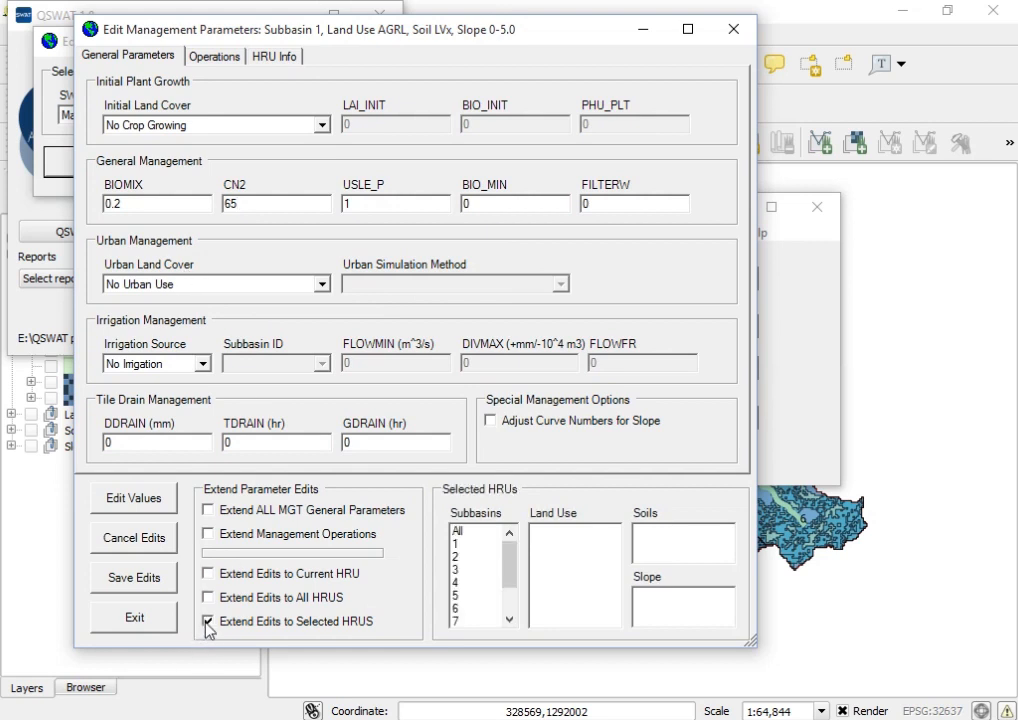
click(474, 531)
click(540, 531)
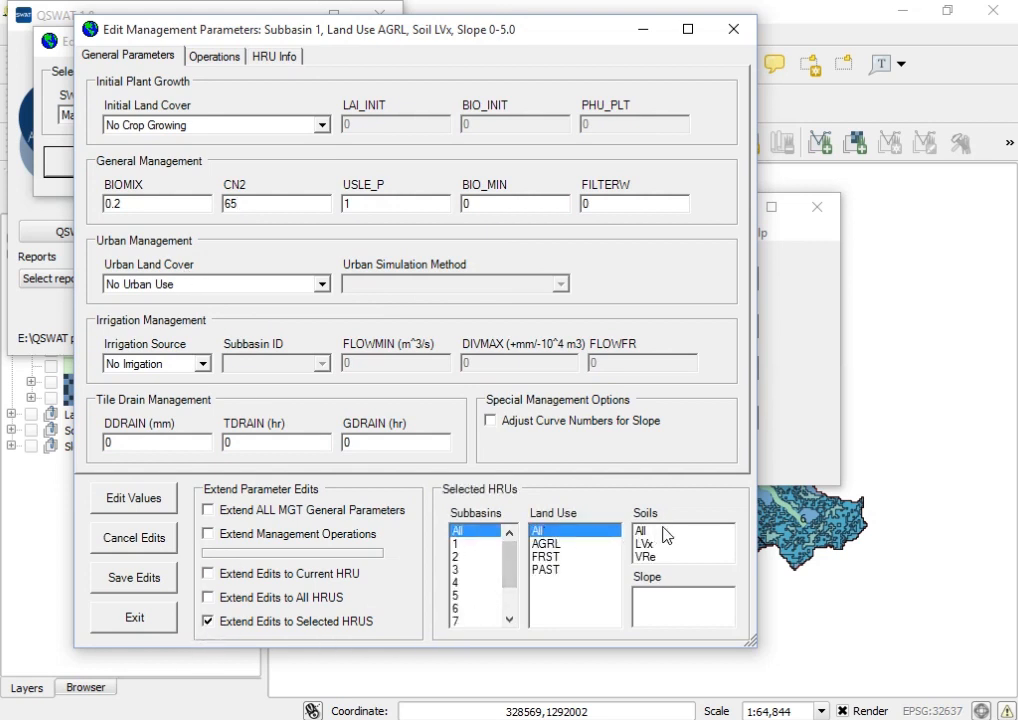
click(662, 531)
click(645, 594)
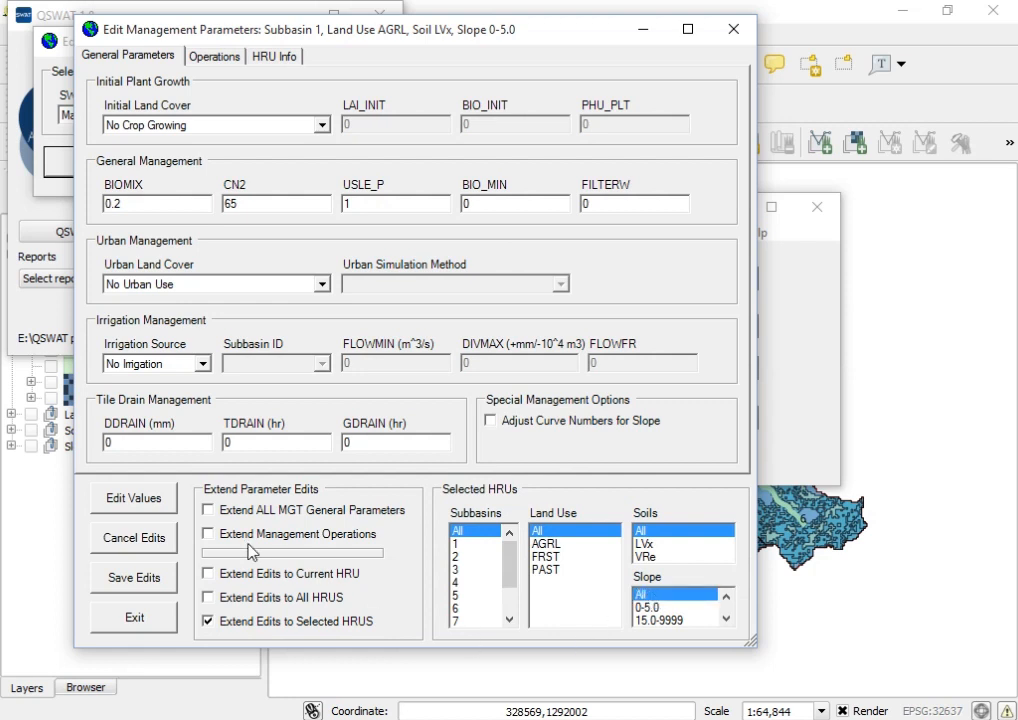
click(143, 578)
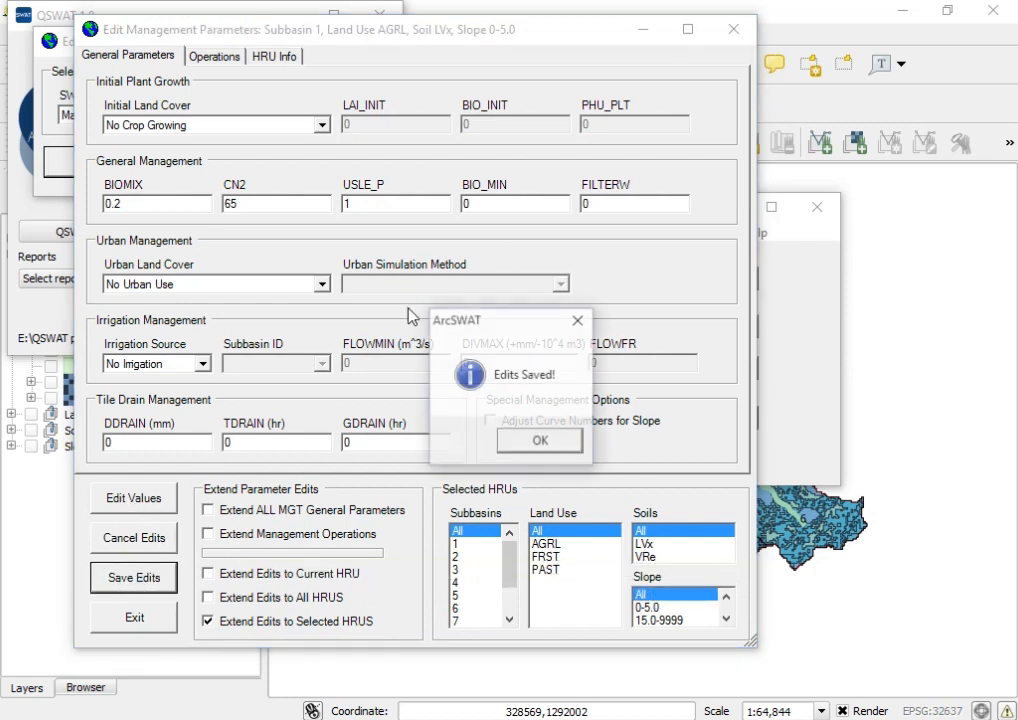
click(535, 436)
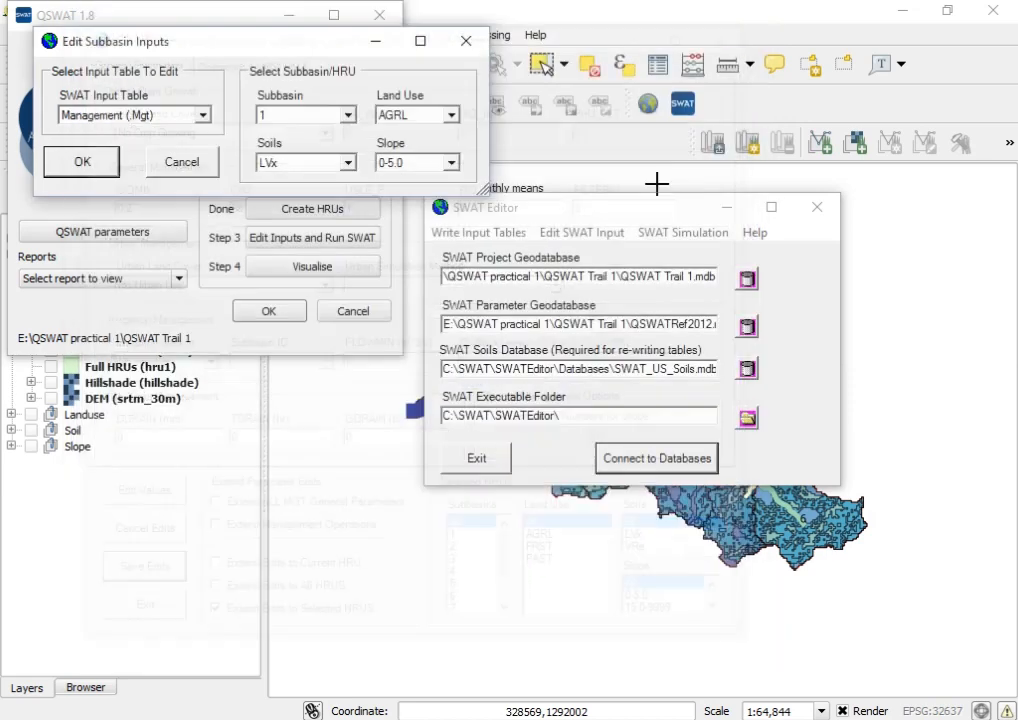
Step: Open the Groundwater (.Gw) parameters for subbasin 1, land use AGRL, soil LVx, slope 0-5.0
click(203, 116)
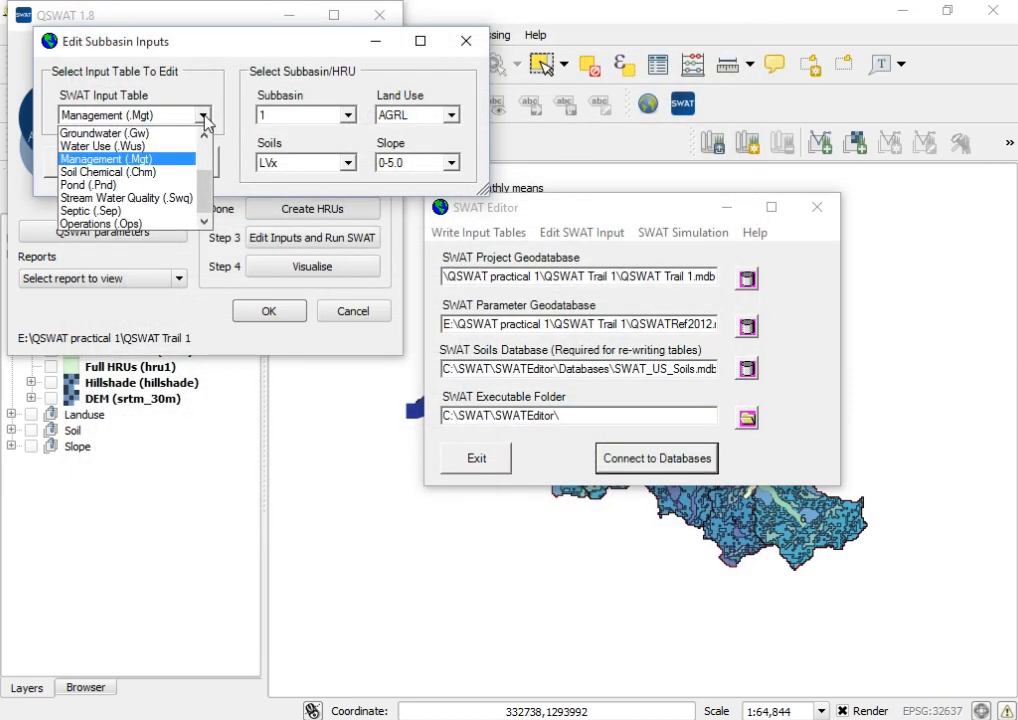
click(135, 133)
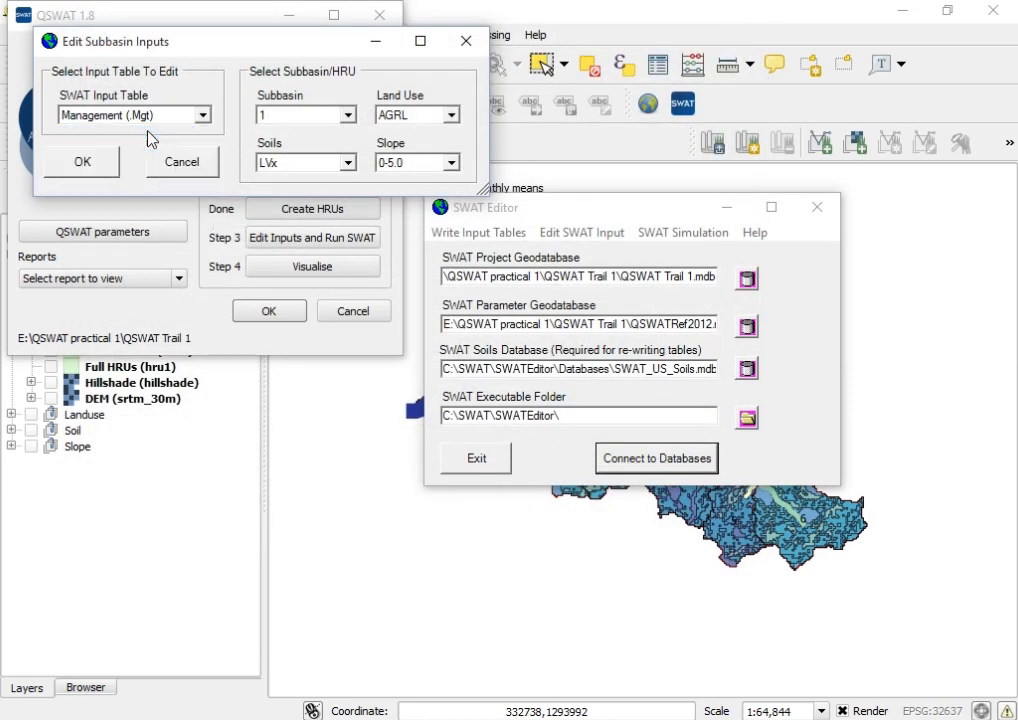
click(95, 165)
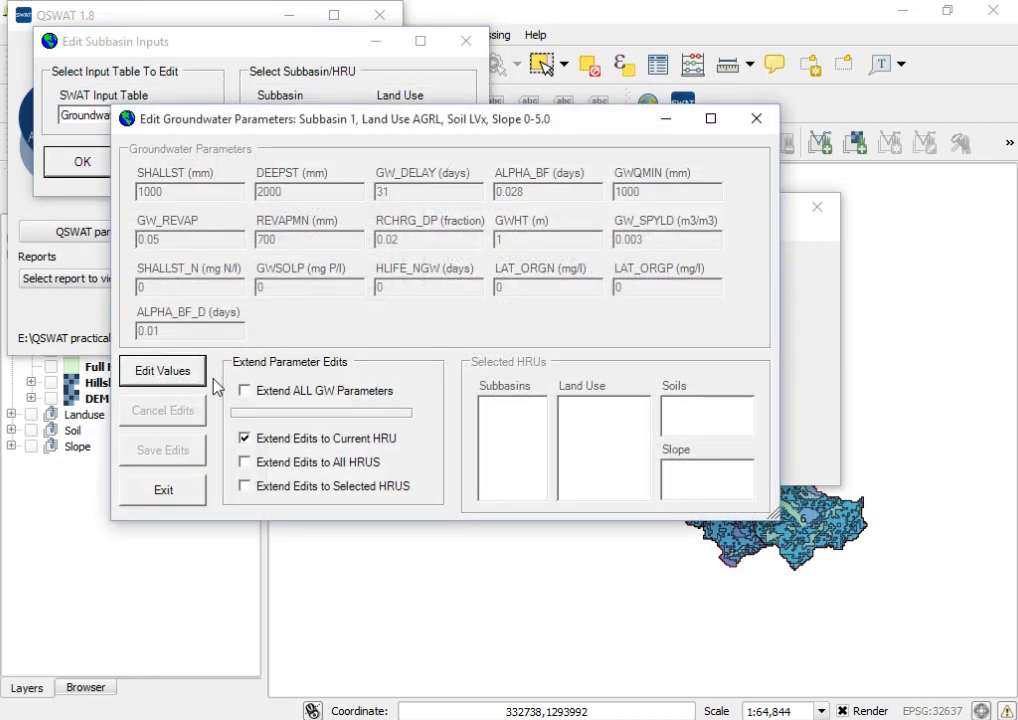
Step: Enable editing of the groundwater parameters and set REVAPMN to 800 mm
click(160, 376)
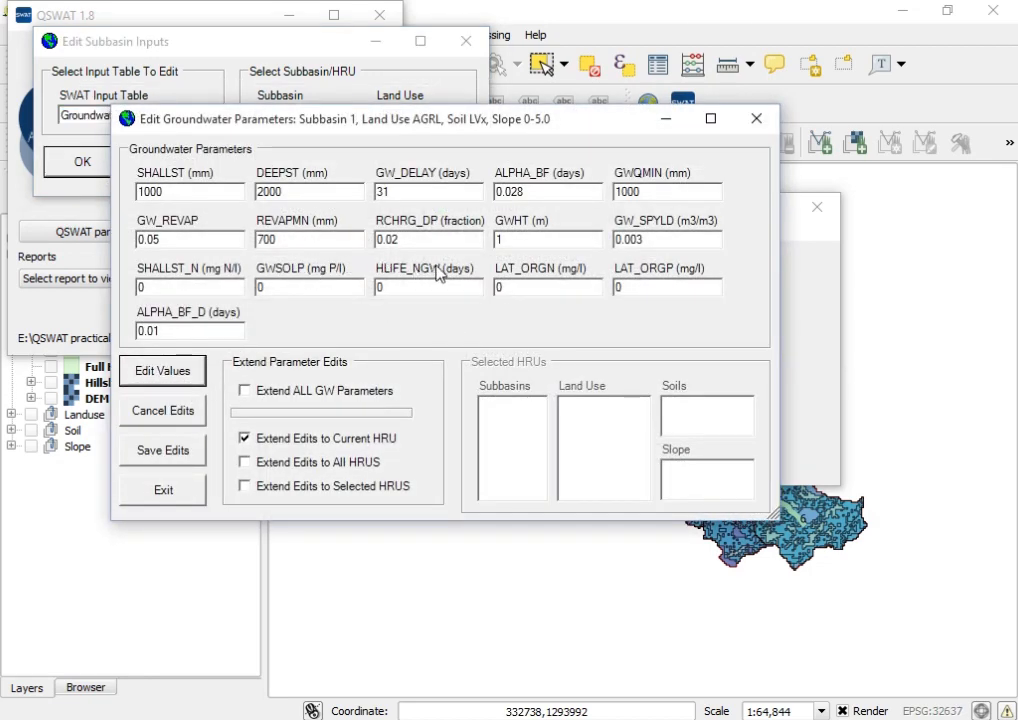
click(286, 238)
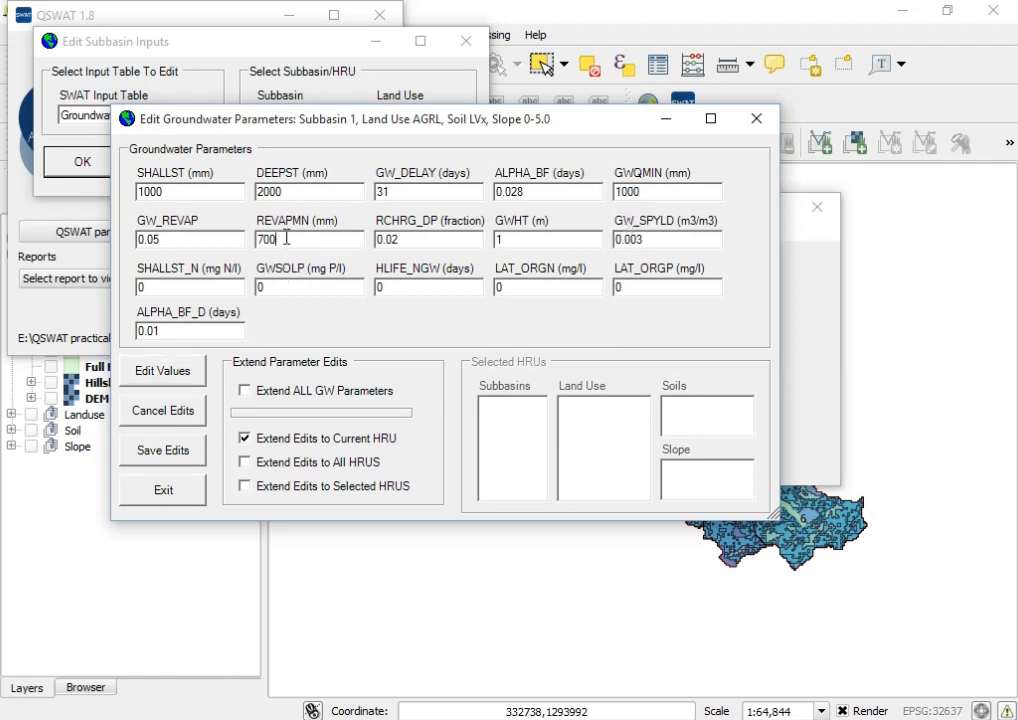
drag(286, 238, 229, 237)
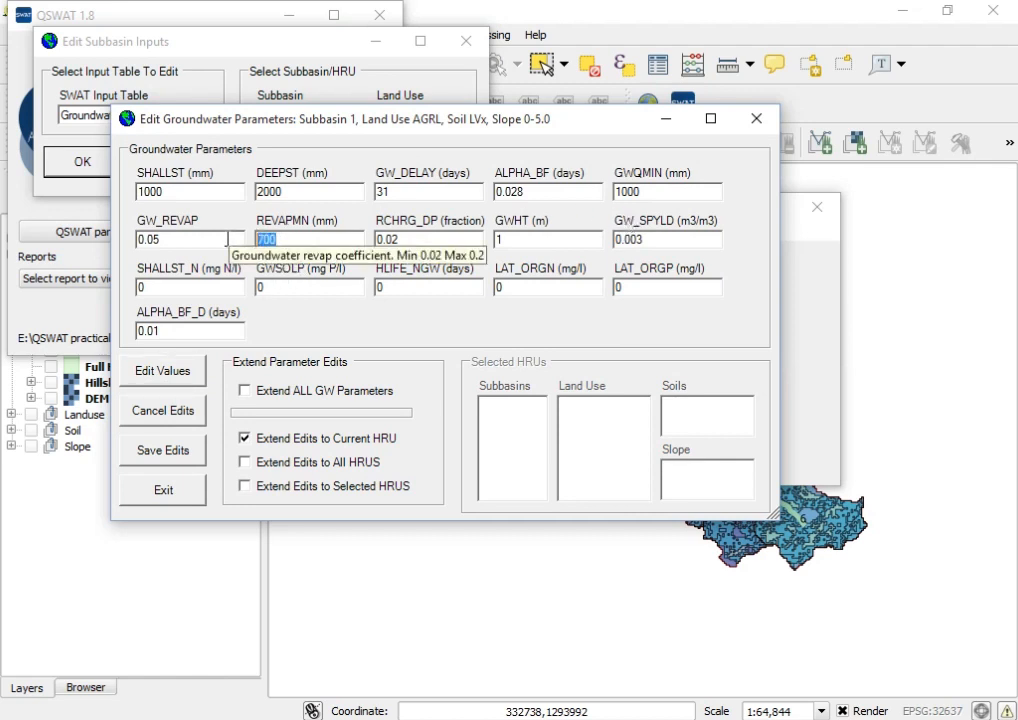
text(7)
text(00)
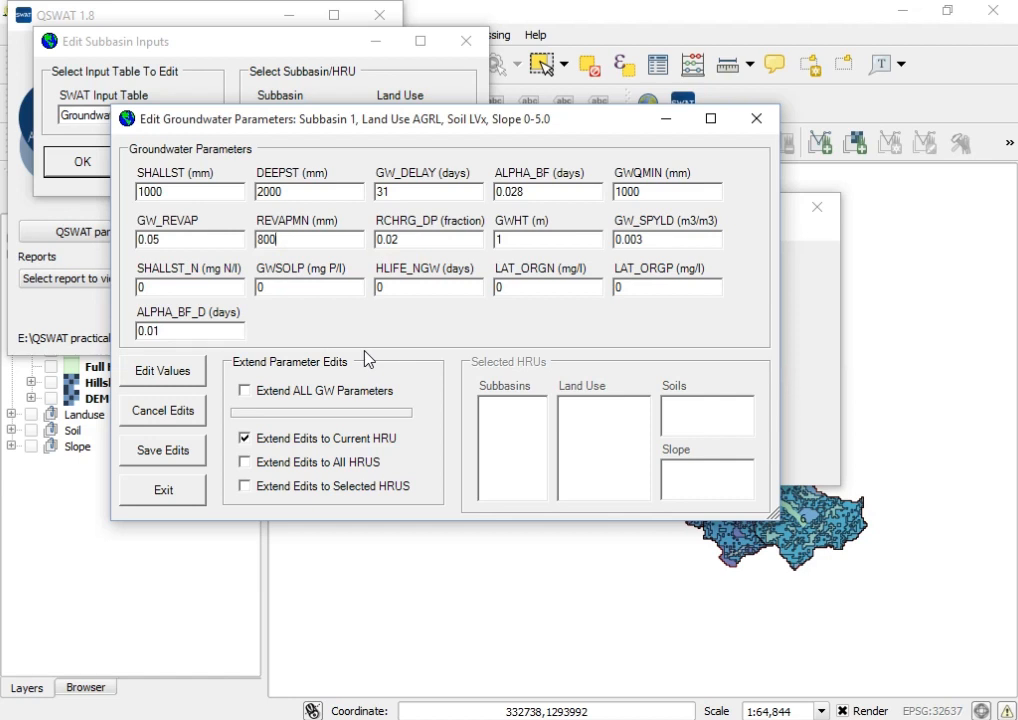
Step: Set GW_REVAP to 0.03 in the groundwater parameters
click(203, 244)
key(BackSpace)
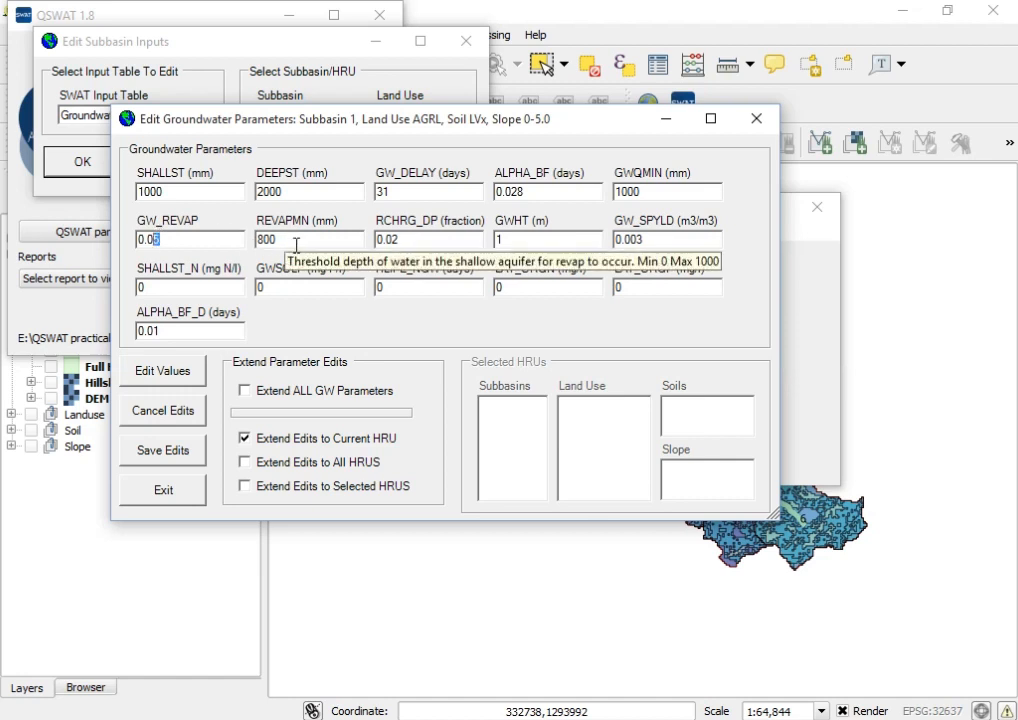
text(5)
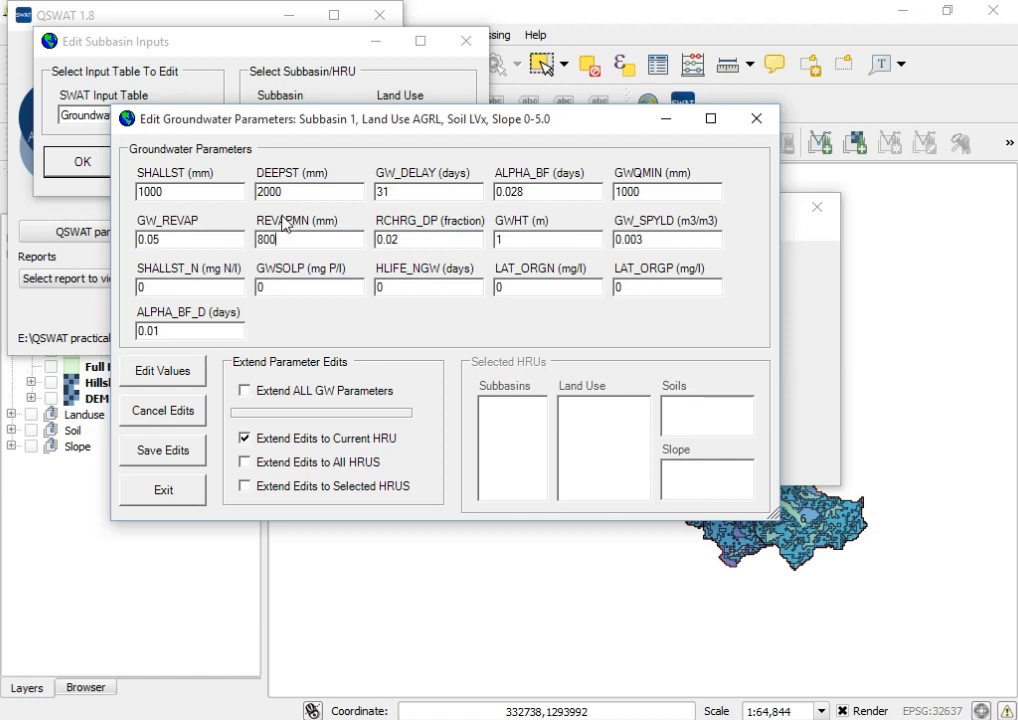
click(169, 237)
drag(156, 239, 179, 239)
text(3)
Step: Extend the groundwater edits to selected HRUs covering all subbasins, land uses, soils and slopes, save them and close the subbasin input editing
click(290, 487)
click(500, 404)
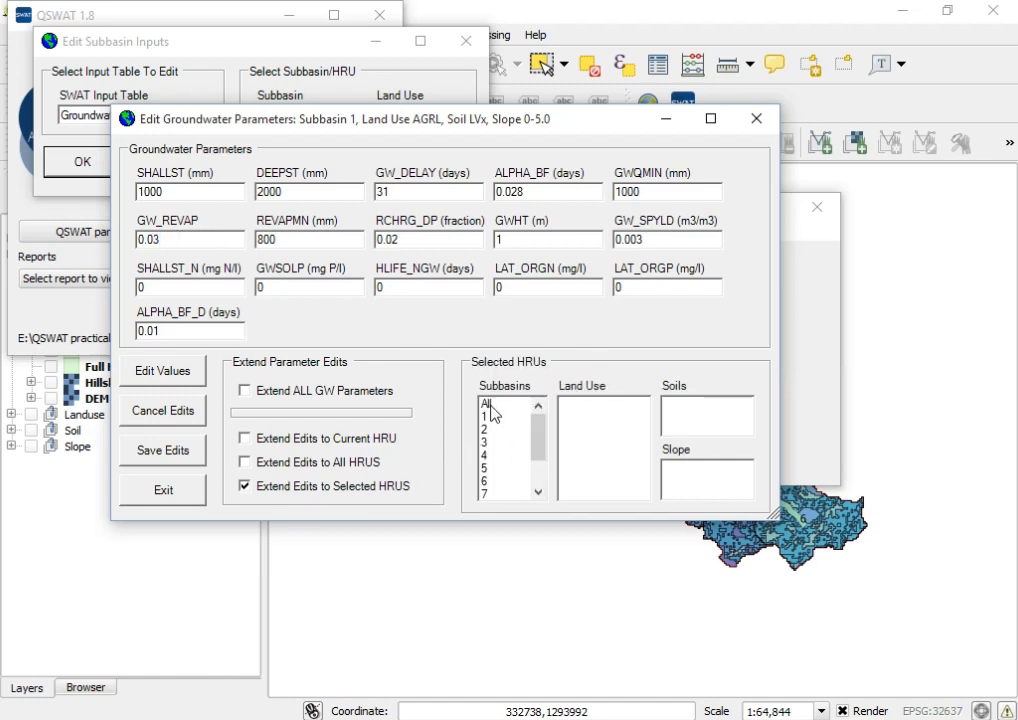
click(590, 403)
click(670, 403)
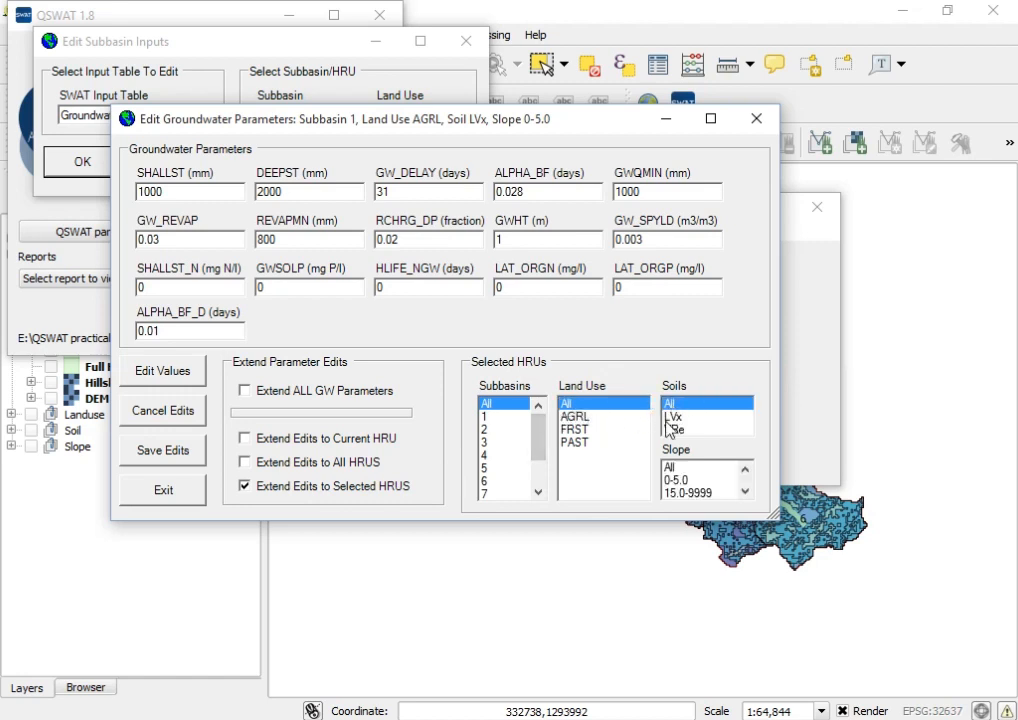
click(680, 467)
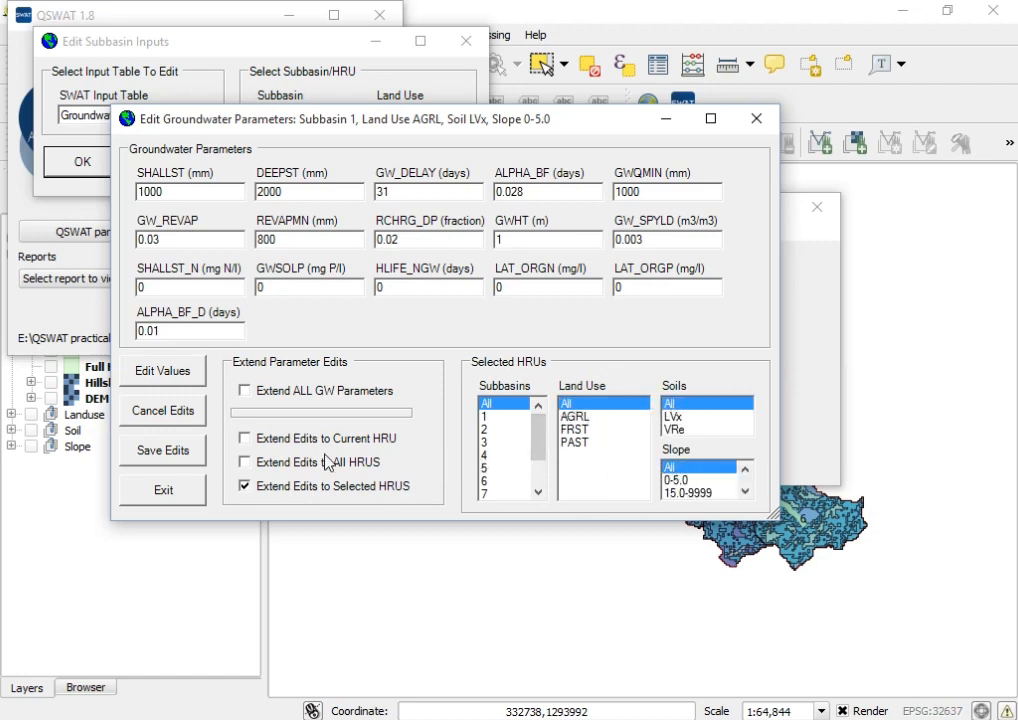
click(164, 452)
click(504, 441)
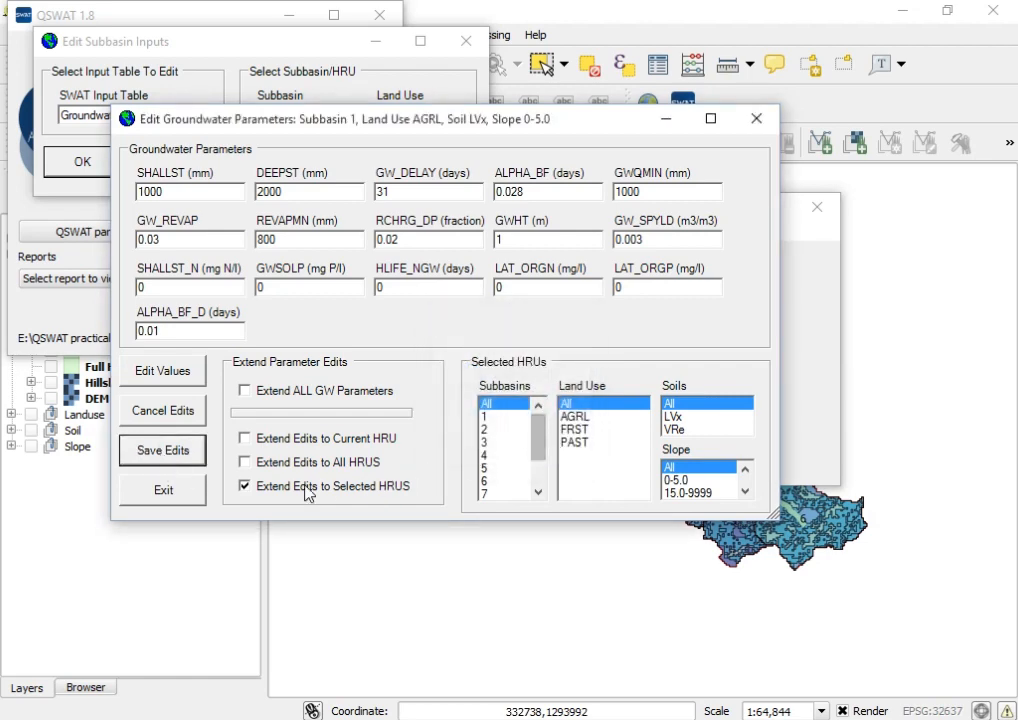
click(178, 488)
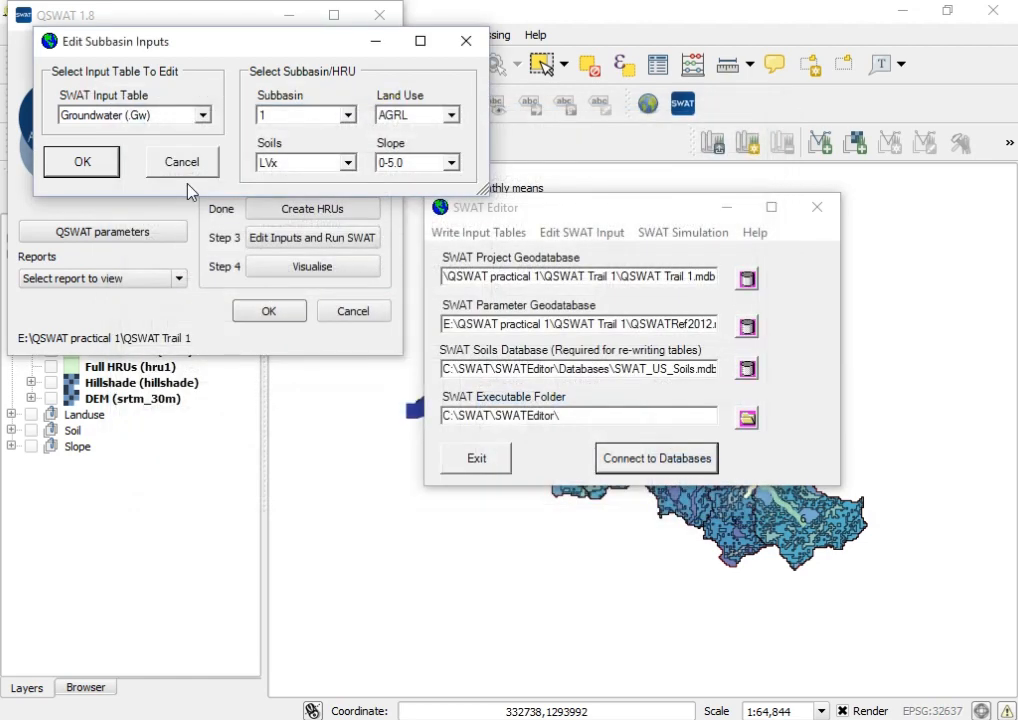
click(466, 42)
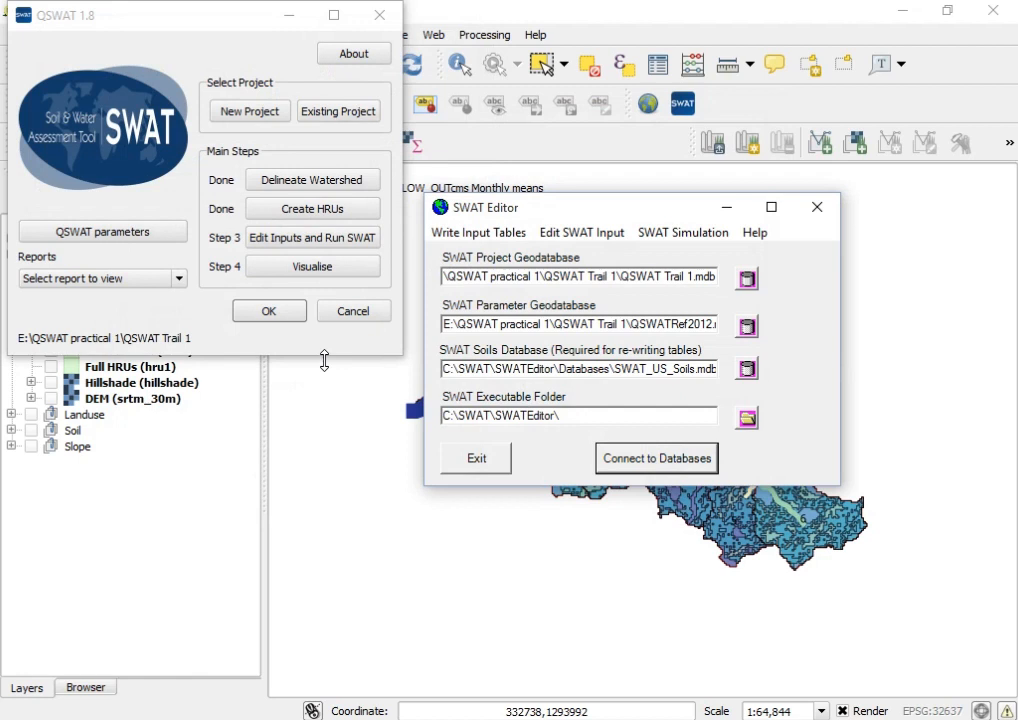
Step: Open the rewriting of SWAT input files and rewrite the .Sol files
click(610, 233)
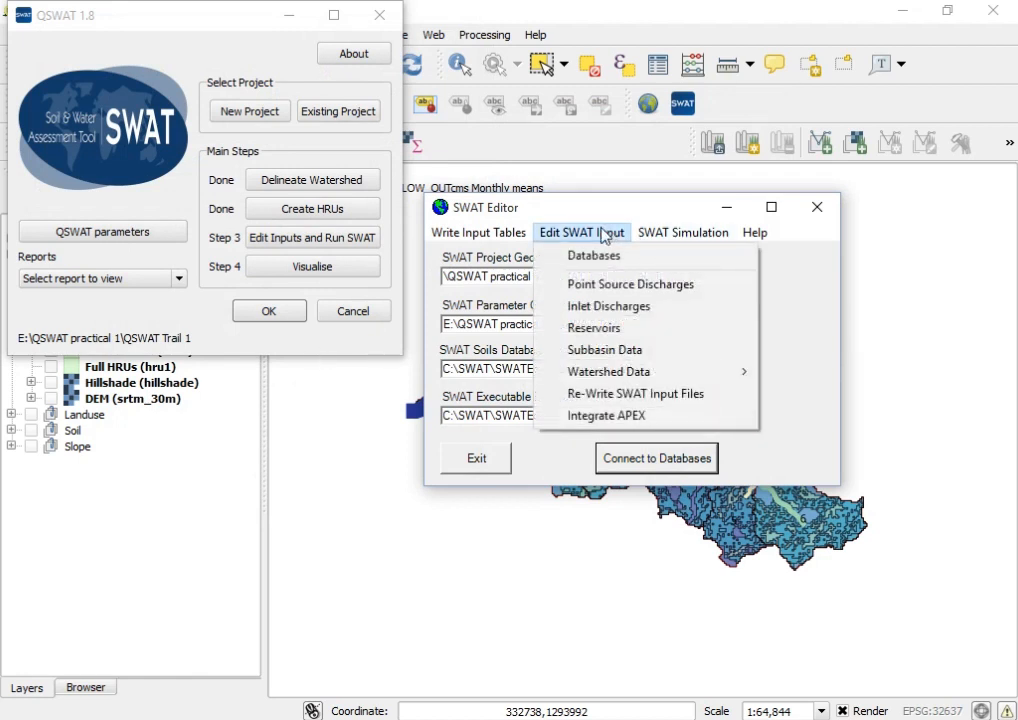
click(620, 396)
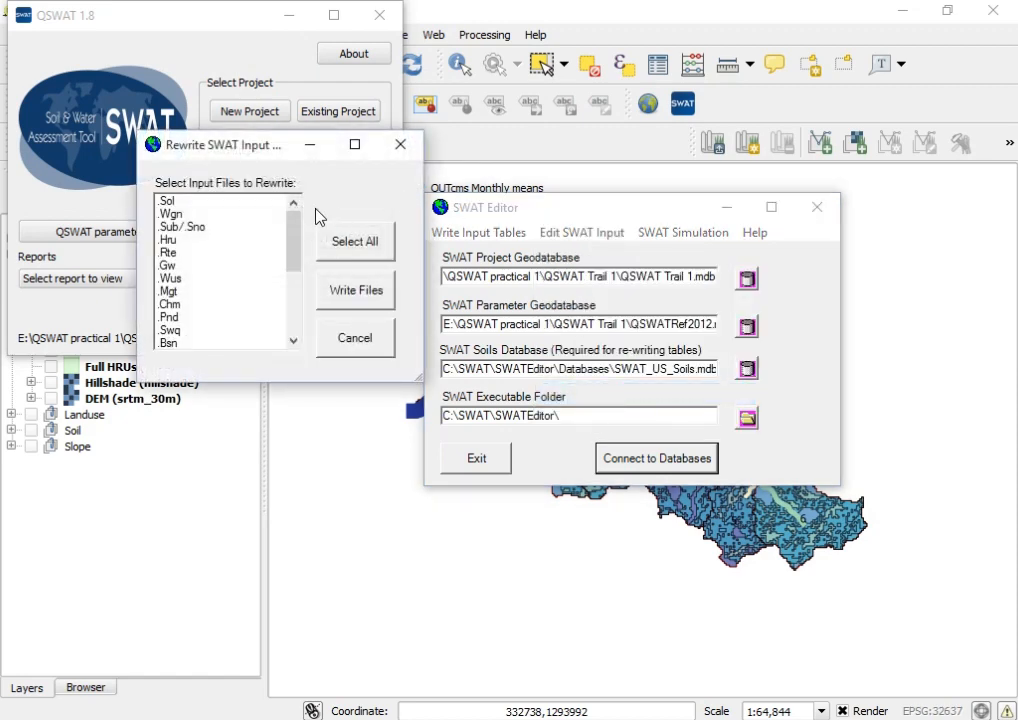
click(166, 201)
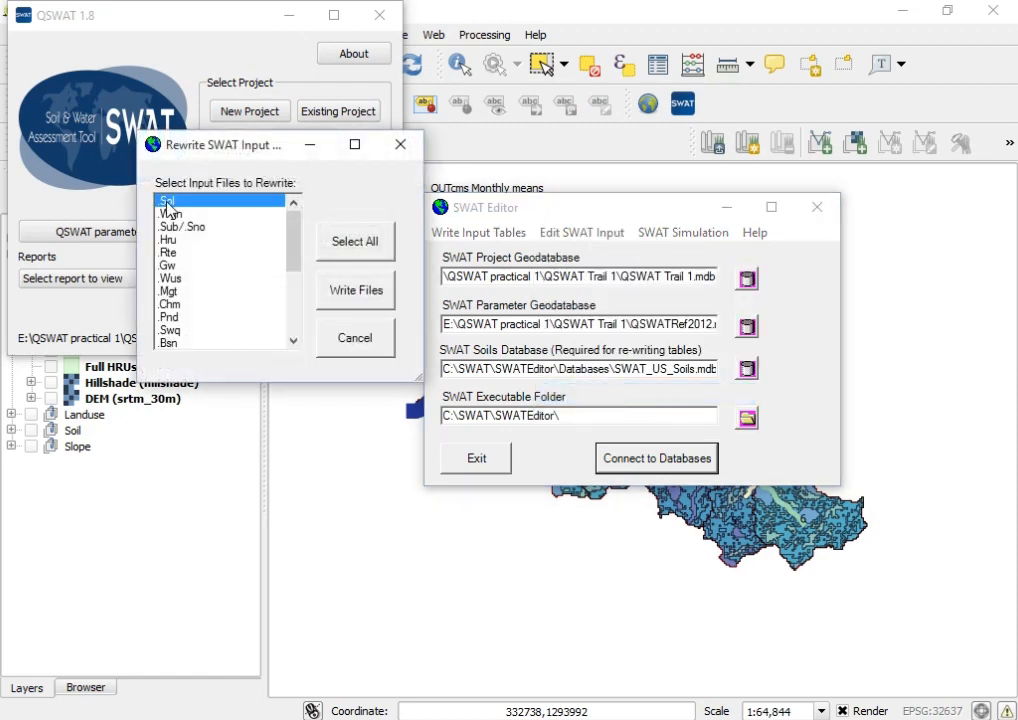
click(350, 301)
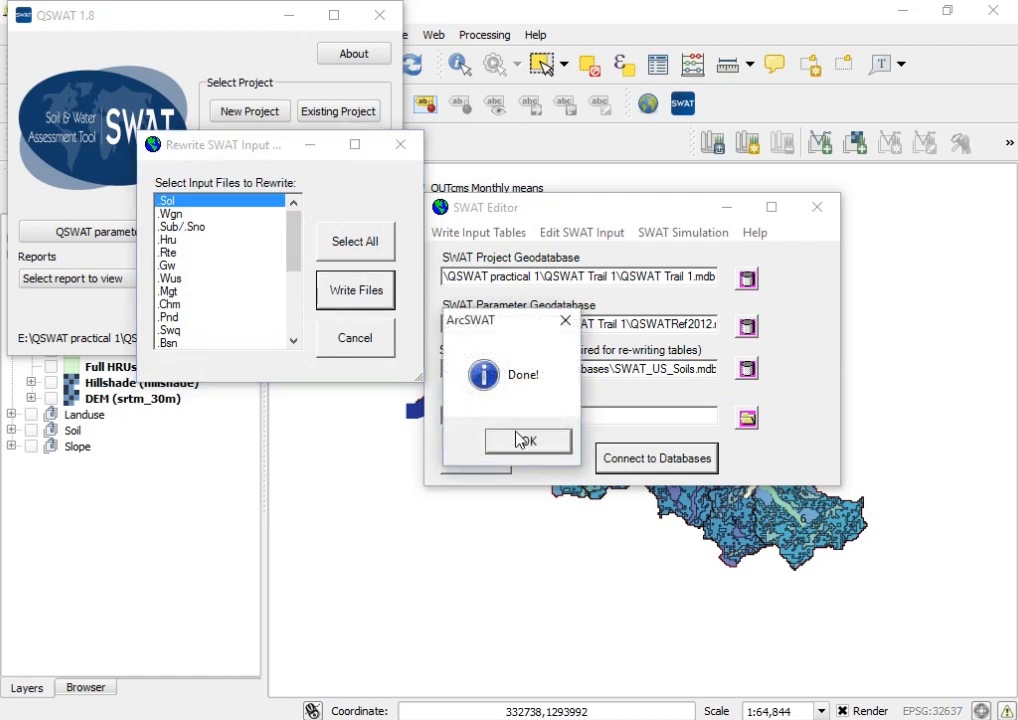
click(520, 438)
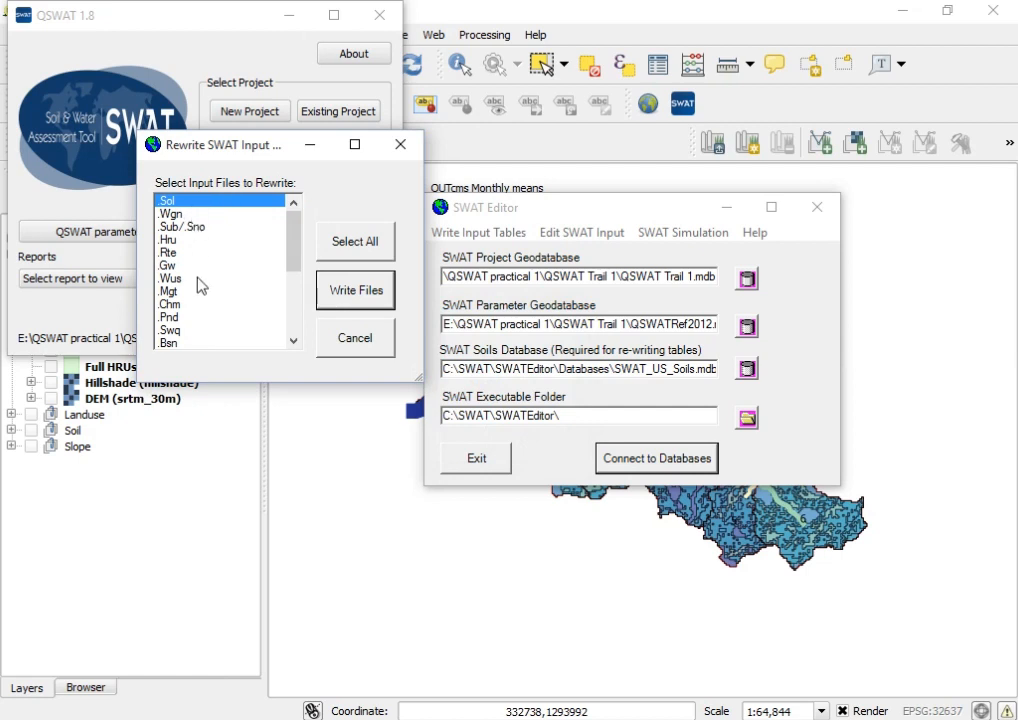
Step: Rewrite the .Gw and .Mgt input files one after the other and close the rewrite dialog
click(174, 266)
click(352, 300)
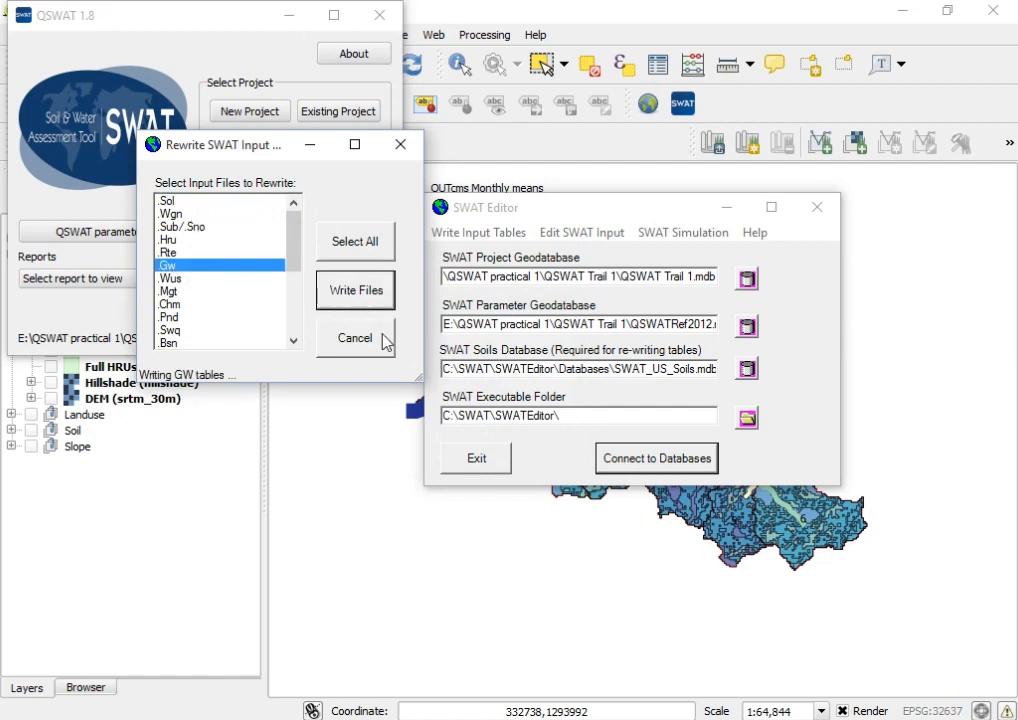
click(505, 443)
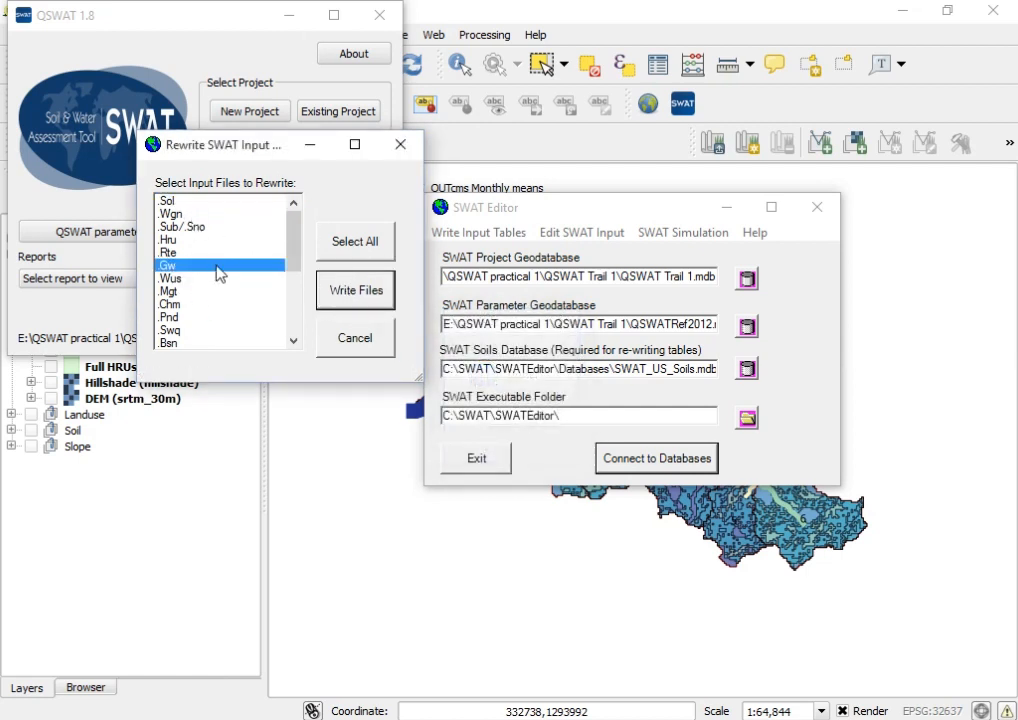
click(169, 292)
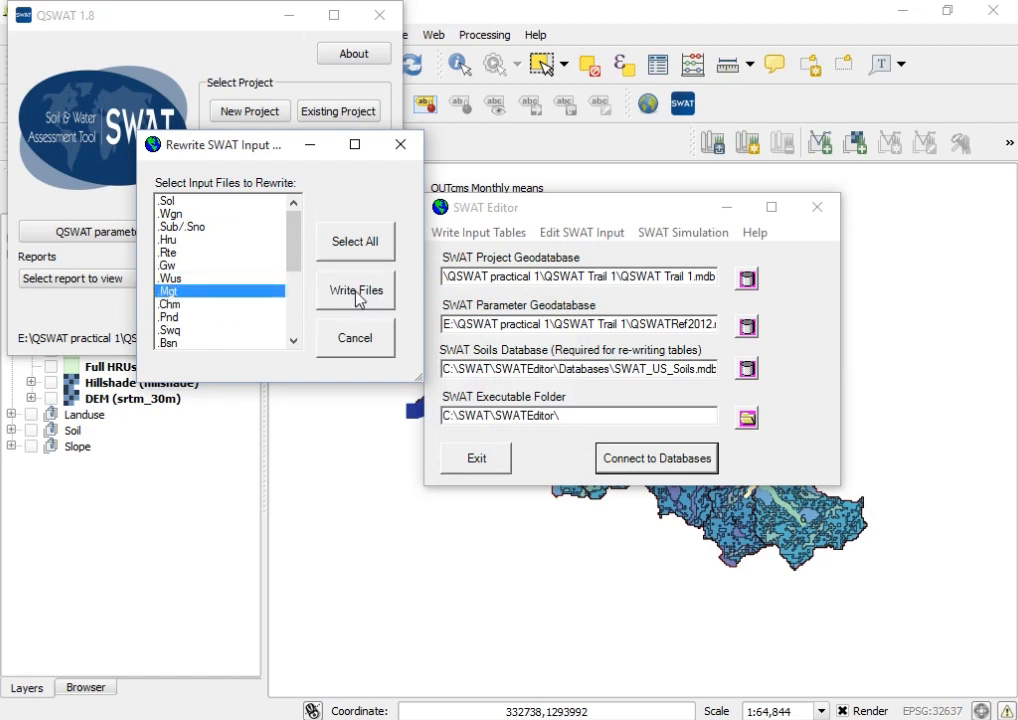
click(357, 292)
click(490, 443)
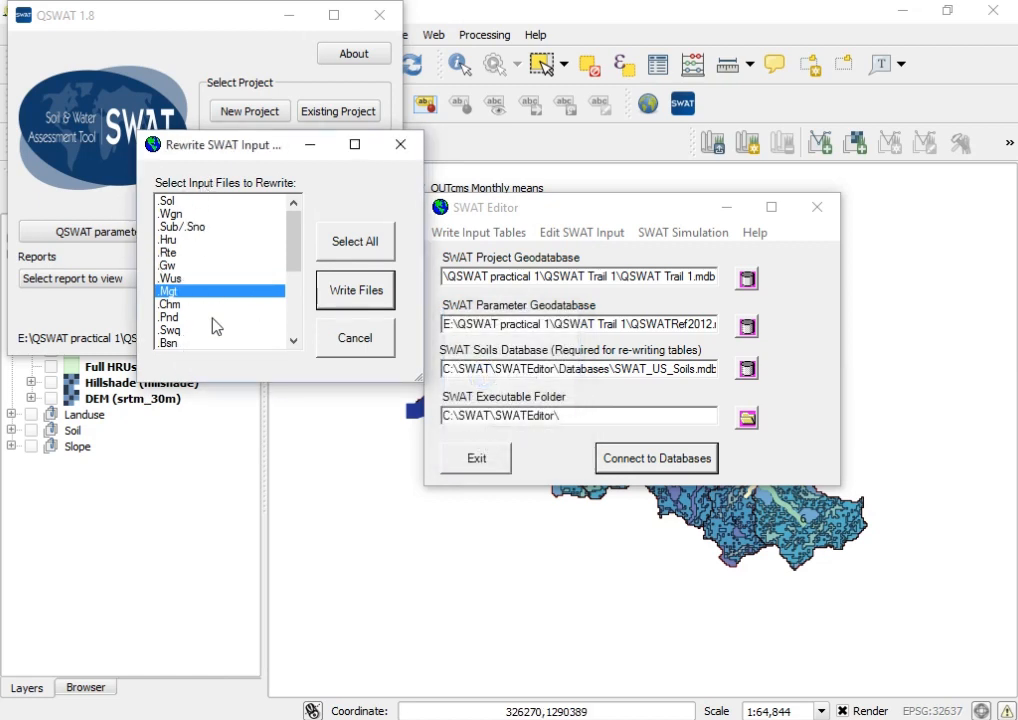
click(358, 349)
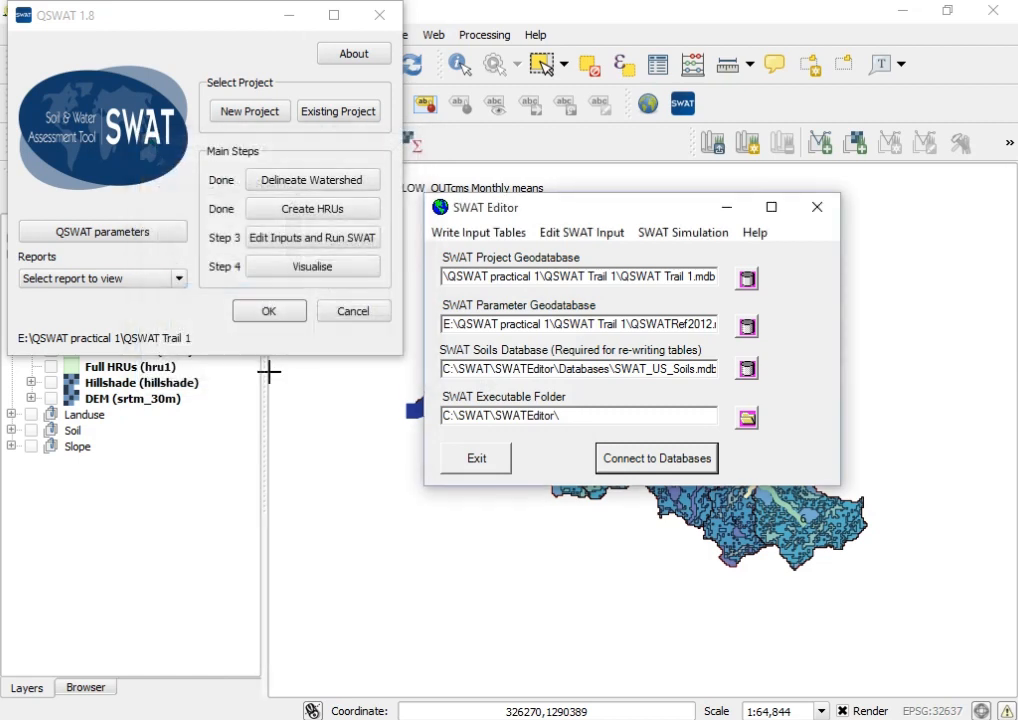
Step: Open the SWAT simulation setup, choose the 64-bit release executable and set up the run for the period ending 12/31/2000
click(690, 233)
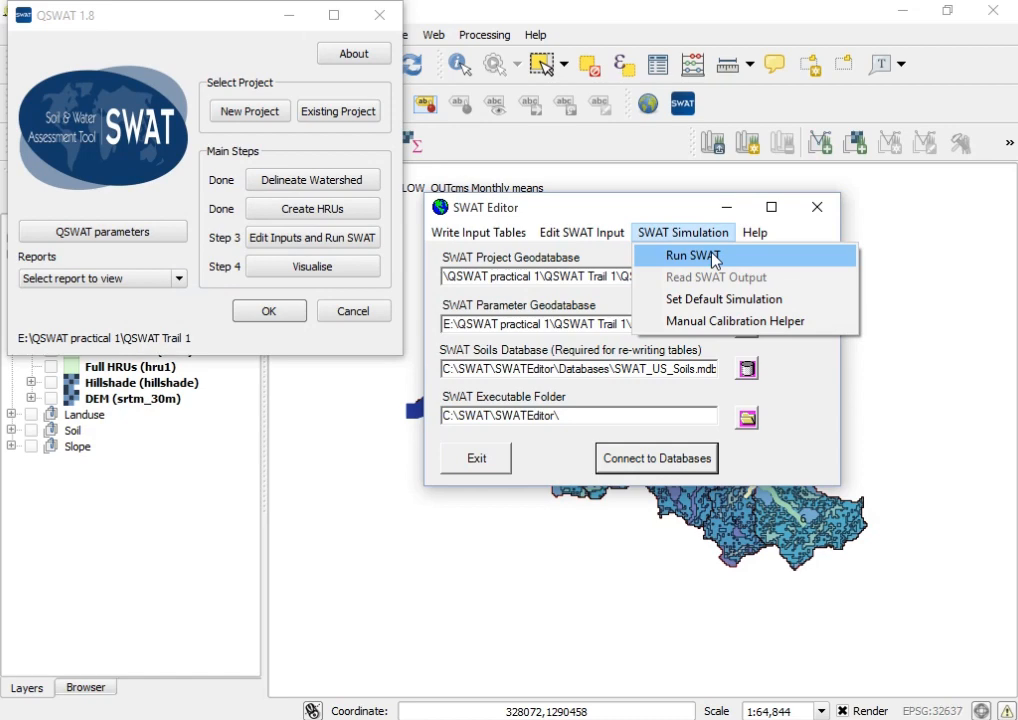
click(693, 256)
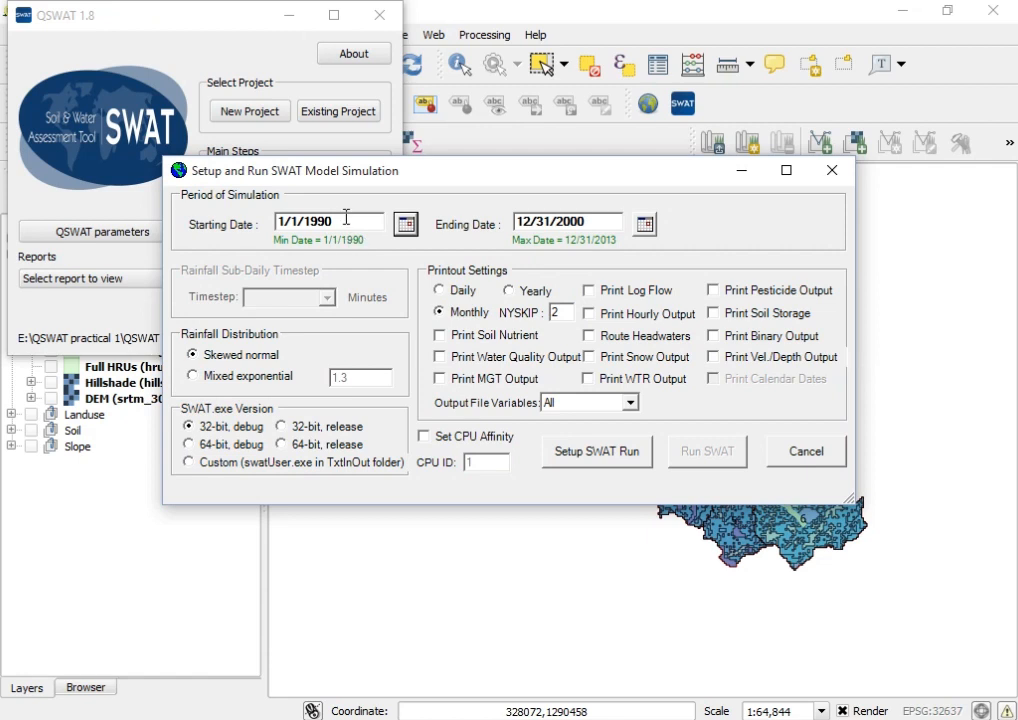
click(603, 221)
click(285, 444)
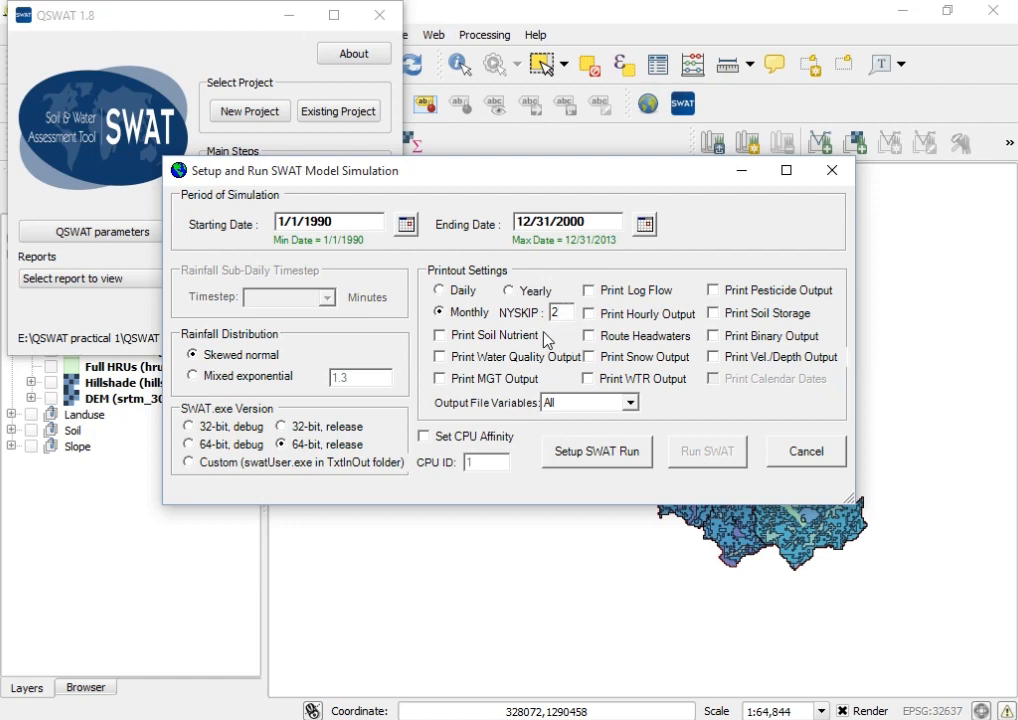
click(585, 455)
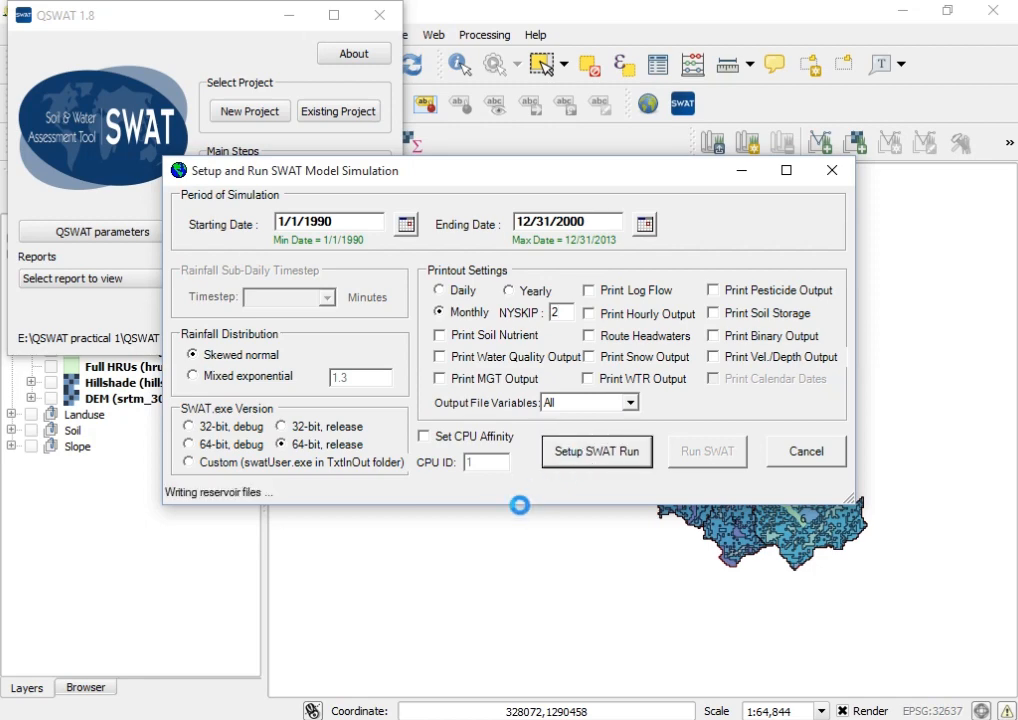
click(566, 438)
Step: Run the SWAT simulation and close the simulation setup
click(685, 452)
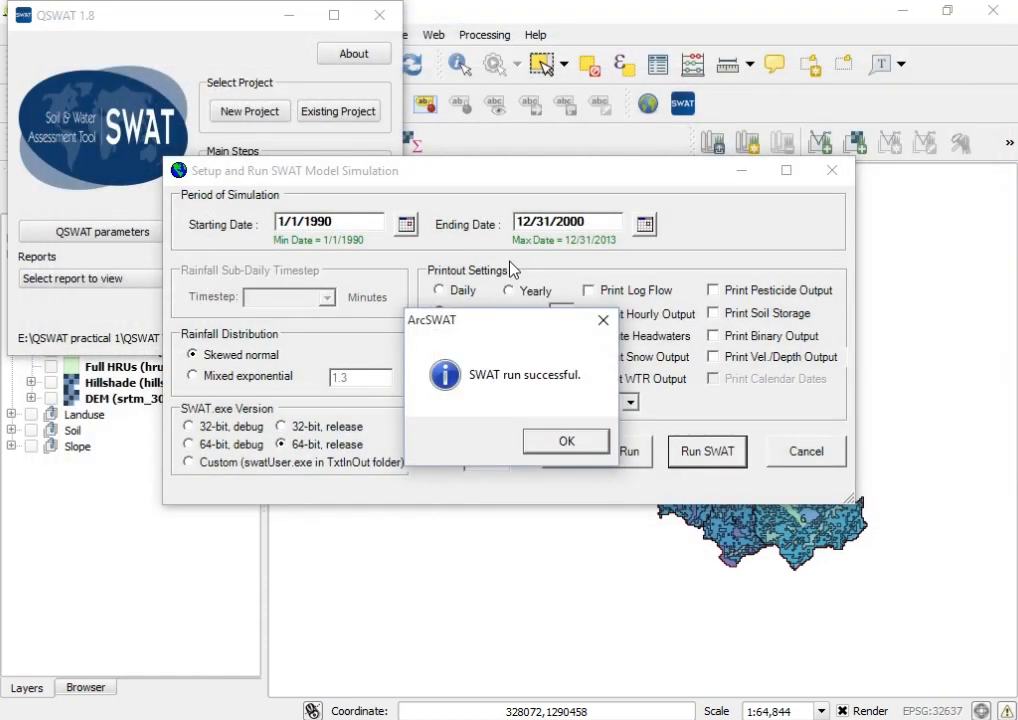
click(567, 444)
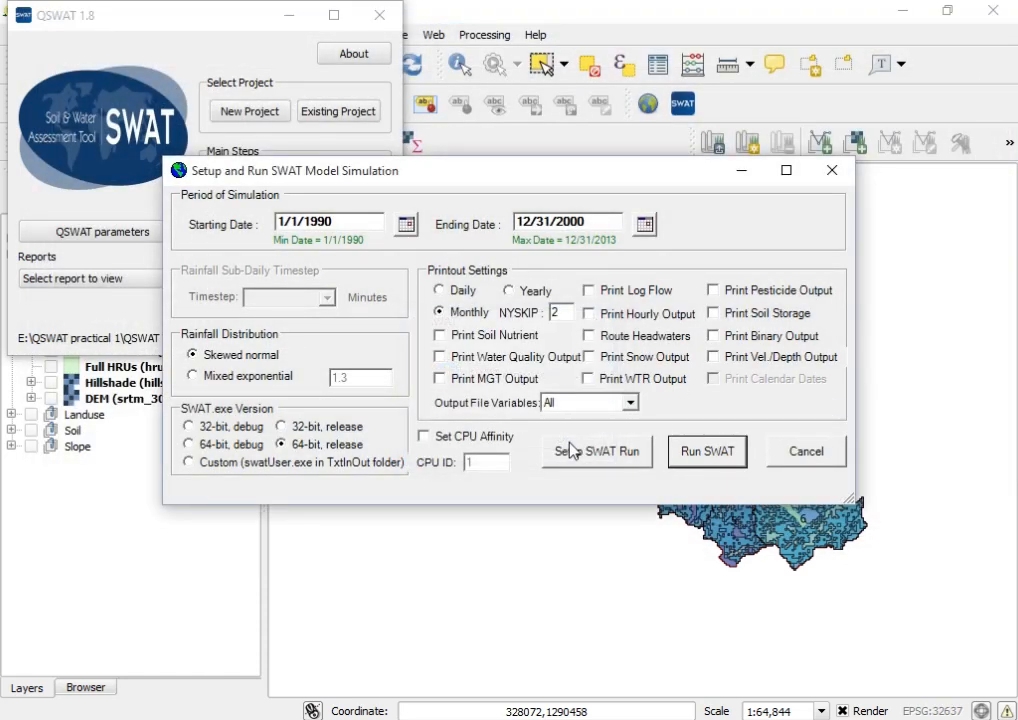
click(833, 172)
Step: Open the SWAT output reader and import output.rch, output.sub and output.hru into the database
click(690, 232)
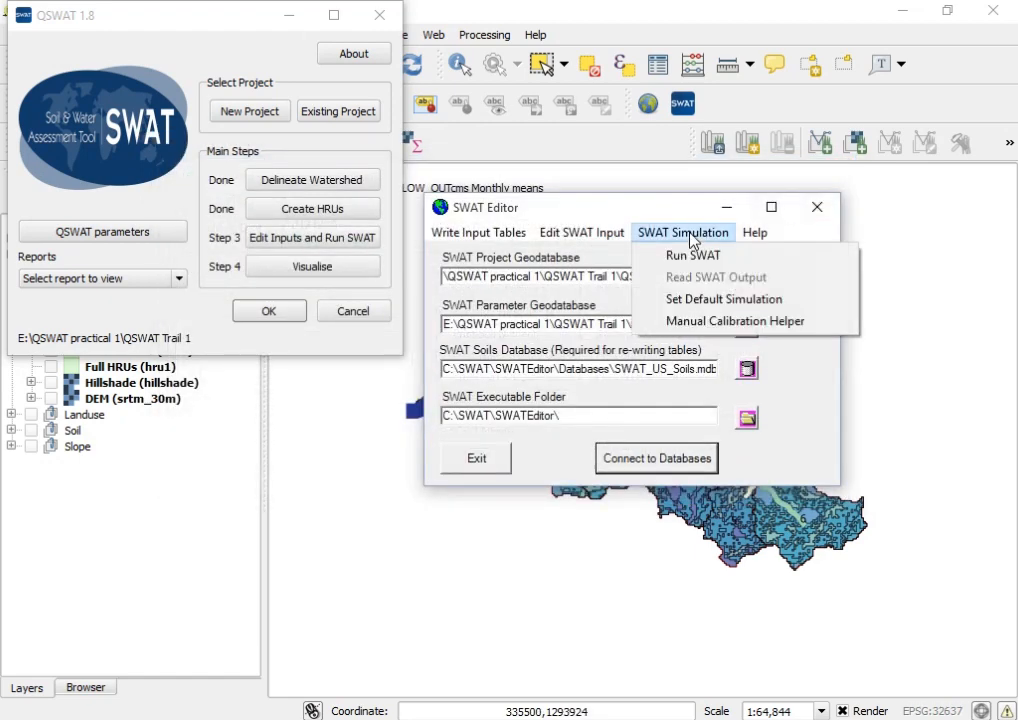
click(709, 278)
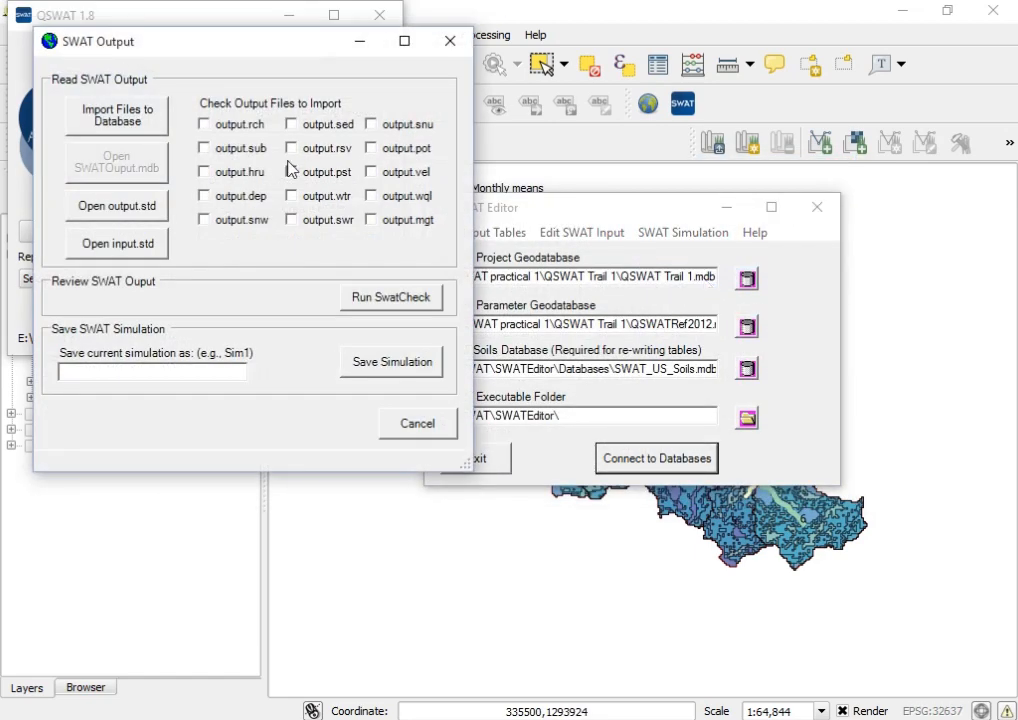
click(205, 148)
click(204, 172)
click(80, 111)
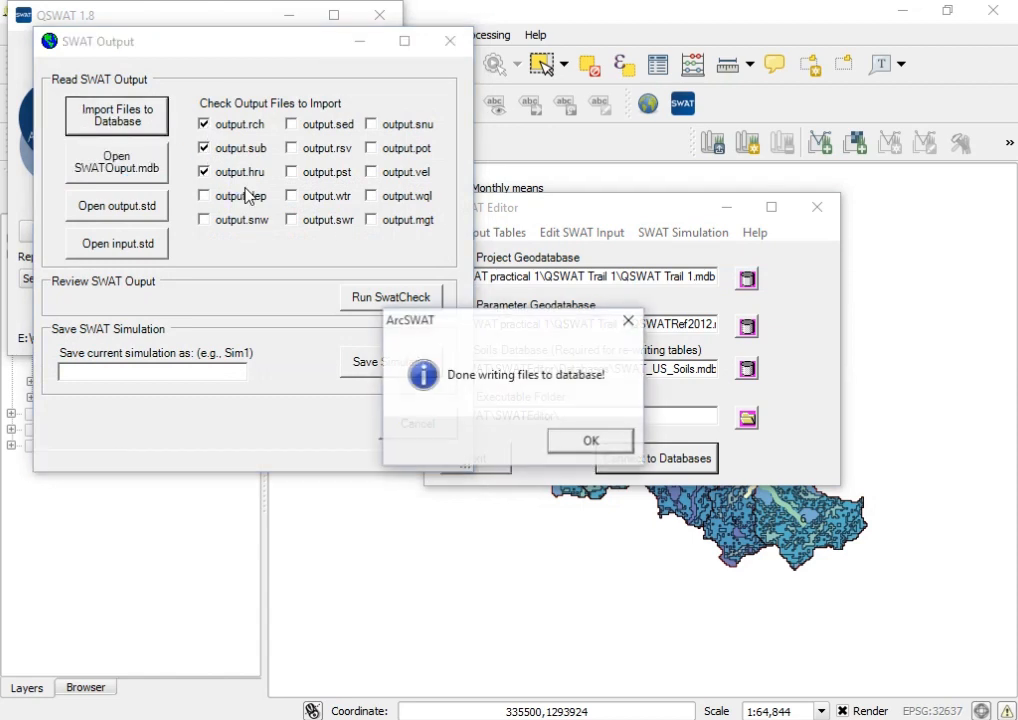
click(593, 443)
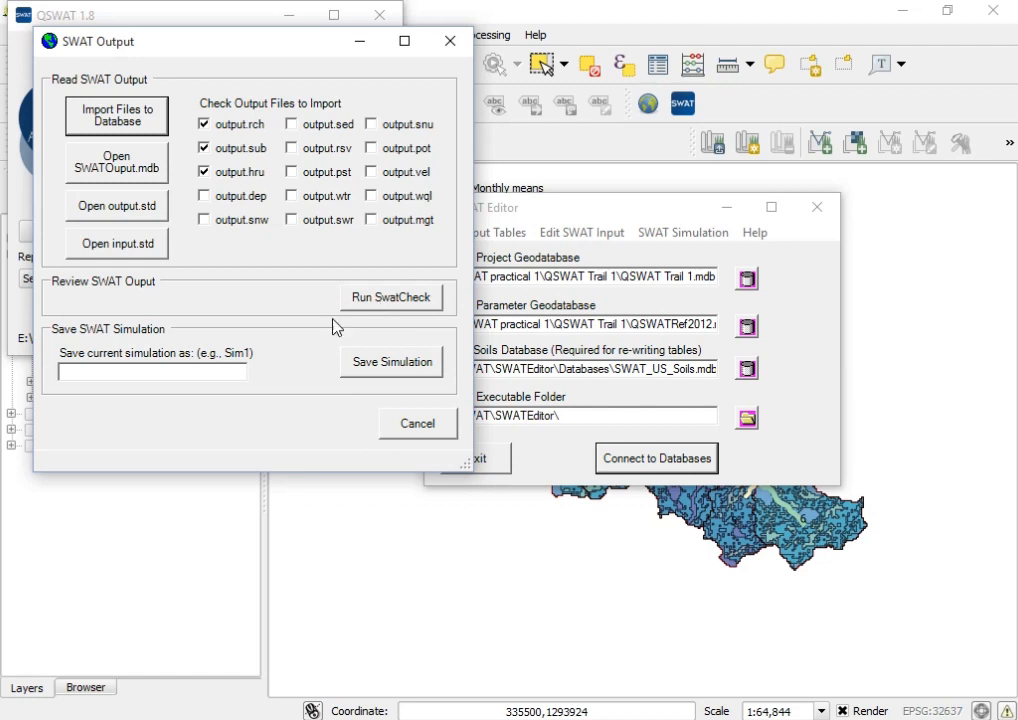
Step: Save the current simulation as simulation_2, and close the SWAT output reader and SWAT Editor
click(136, 375)
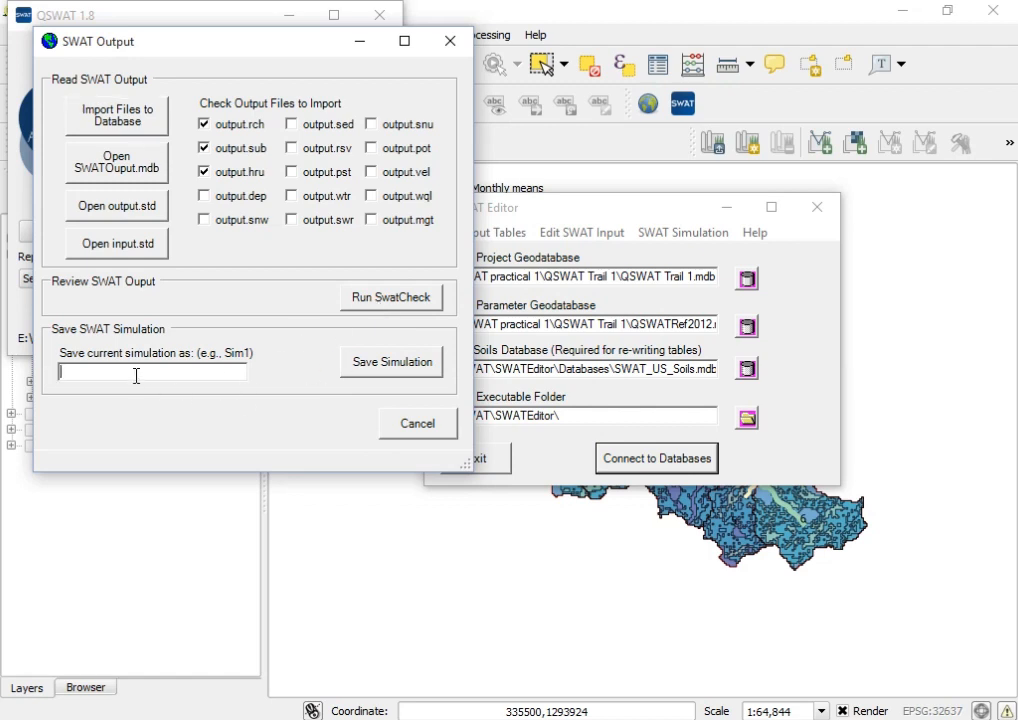
text(simulation_2)
click(363, 372)
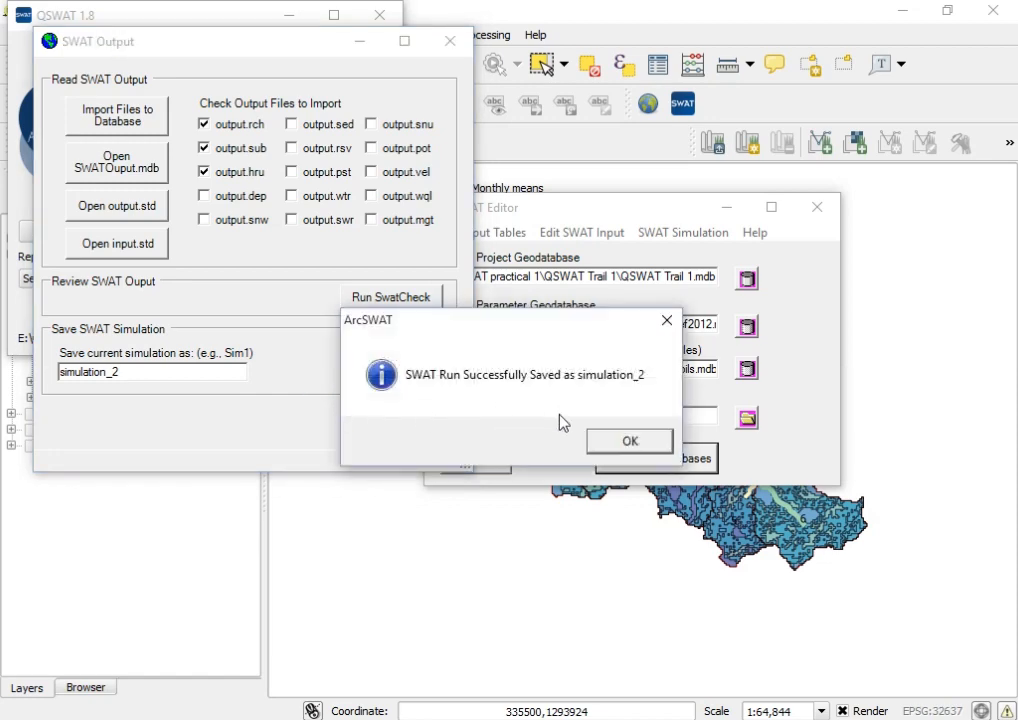
click(636, 447)
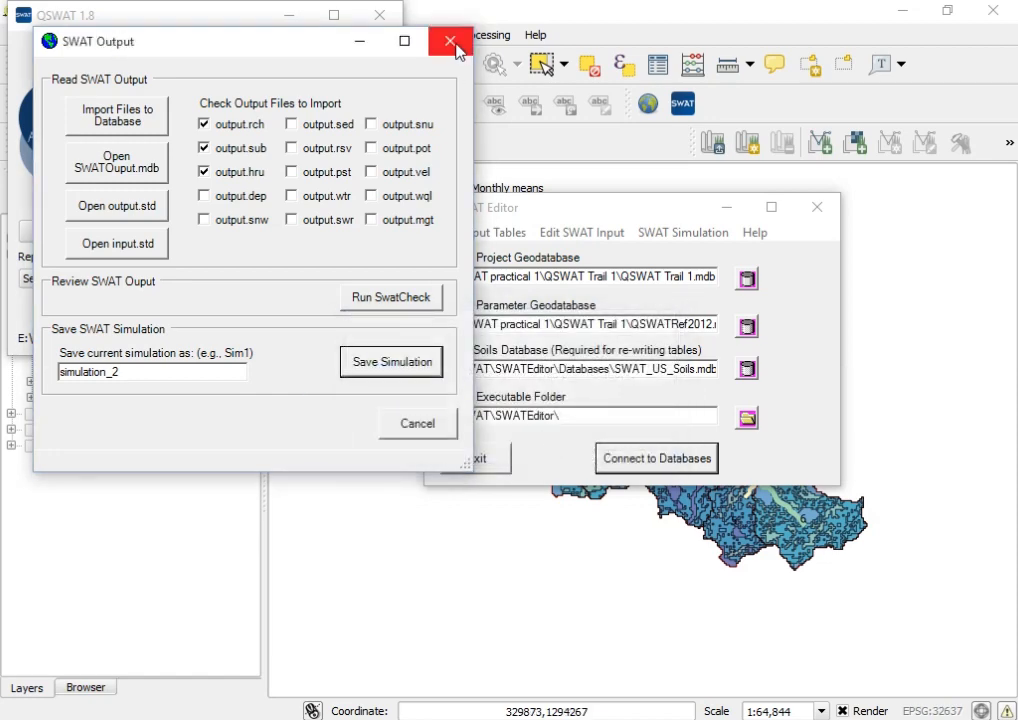
click(450, 42)
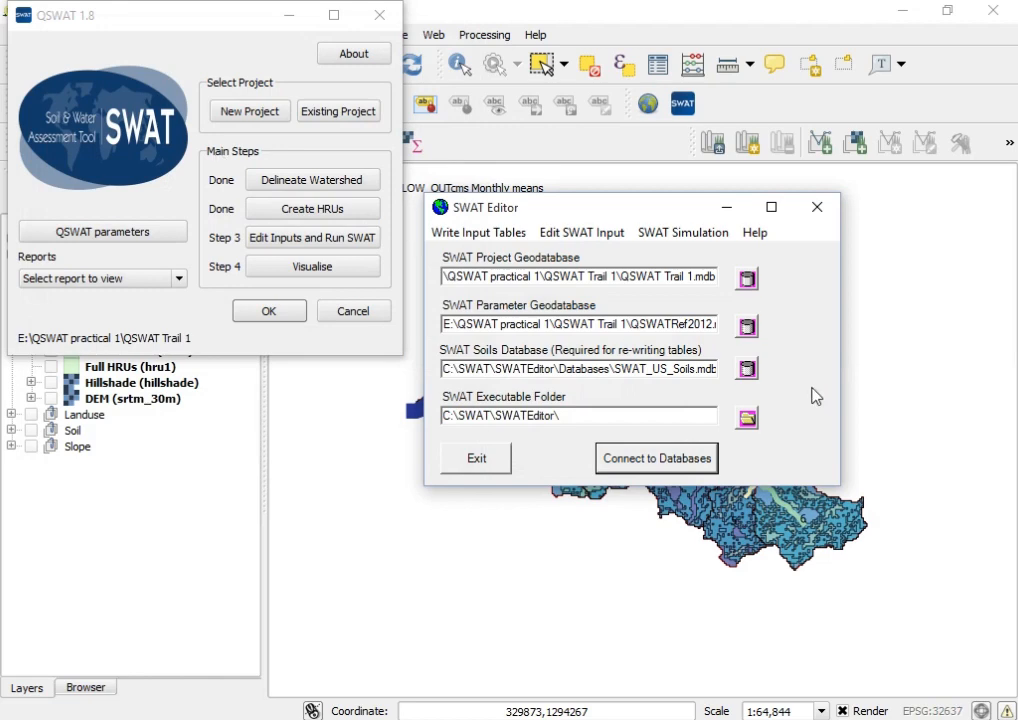
click(817, 207)
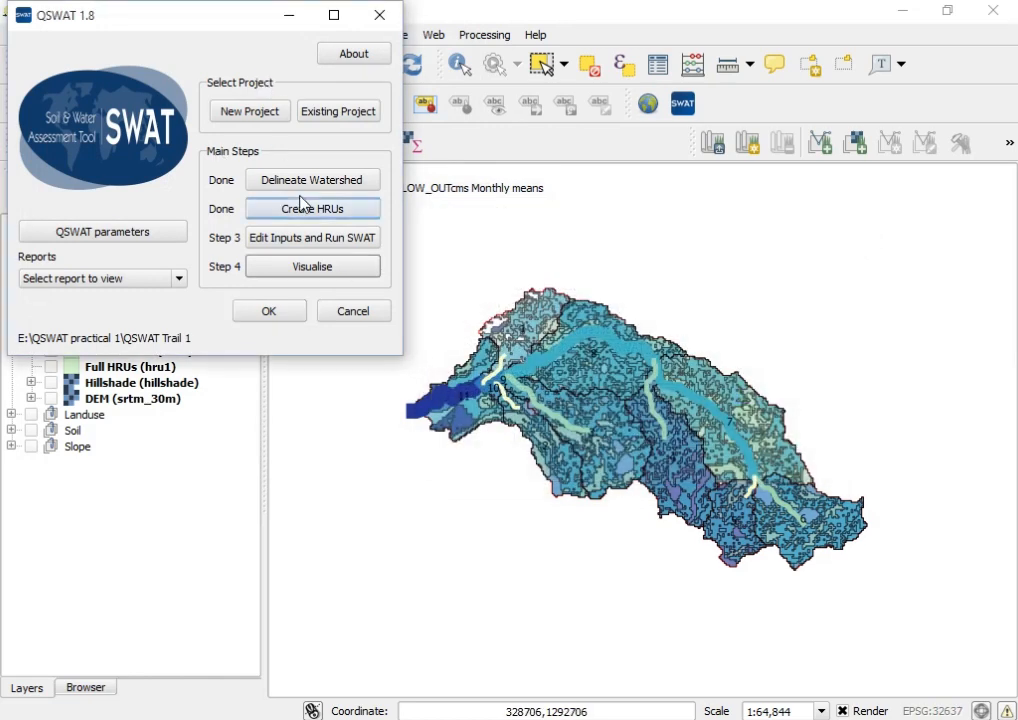
Step: Open the results visualisation in QSWAT and choose the simulation_2 scenario with the rch output table
click(288, 270)
click(598, 95)
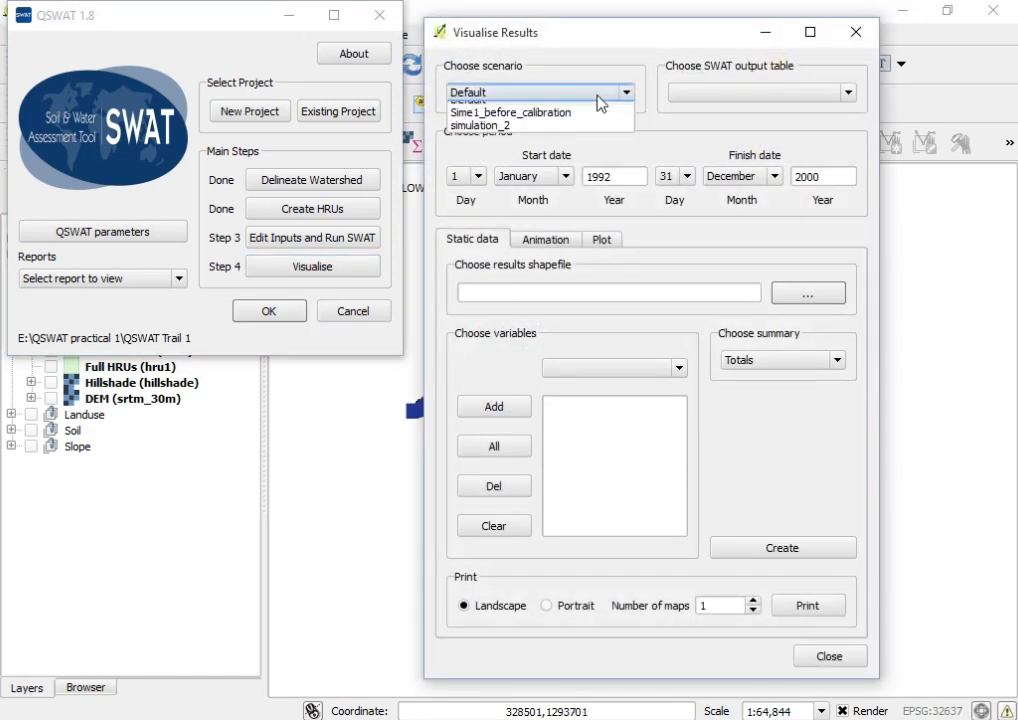
click(518, 140)
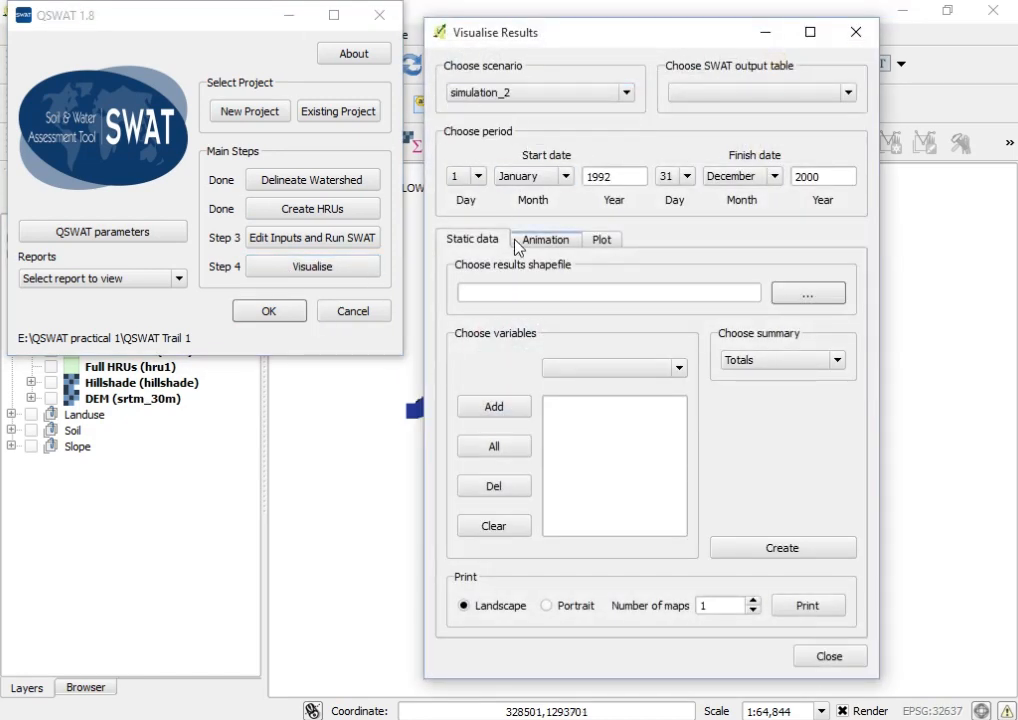
click(784, 94)
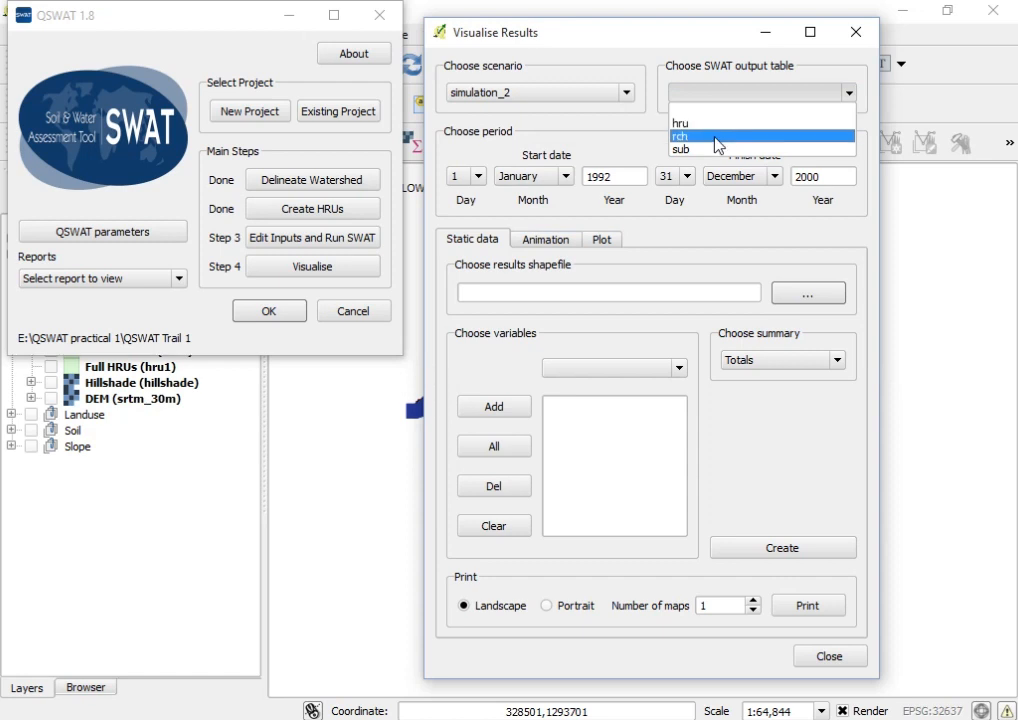
click(736, 136)
Step: Set the visualisation period's start year to 1993 and finish year to 1997
key(BackSpace)
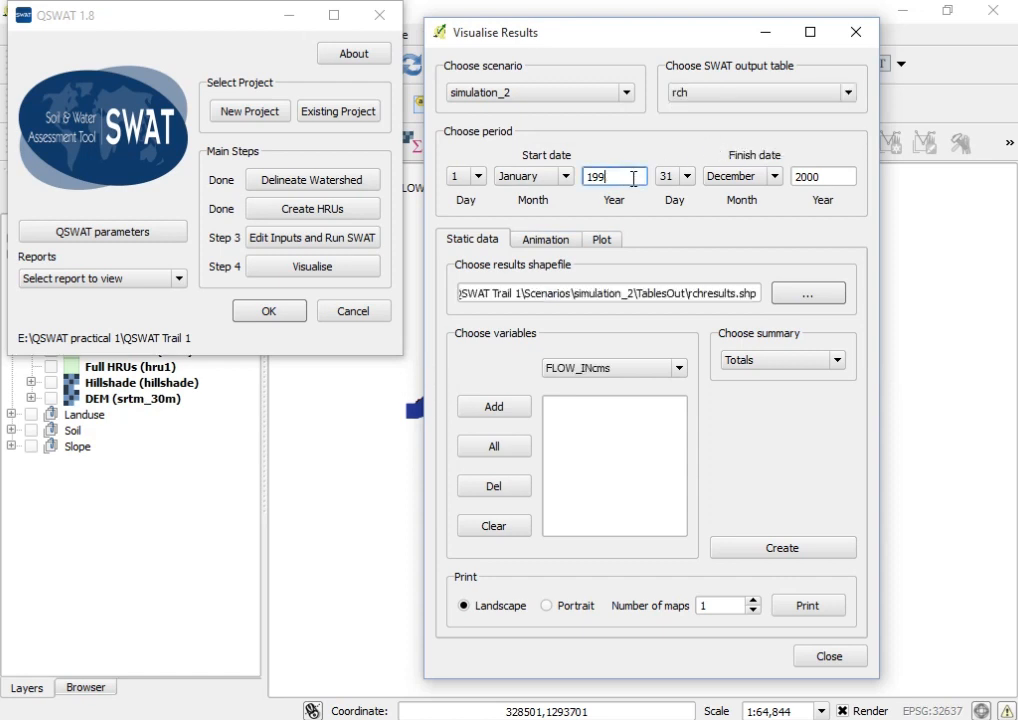
text(3)
drag(826, 178, 781, 180)
text(1997)
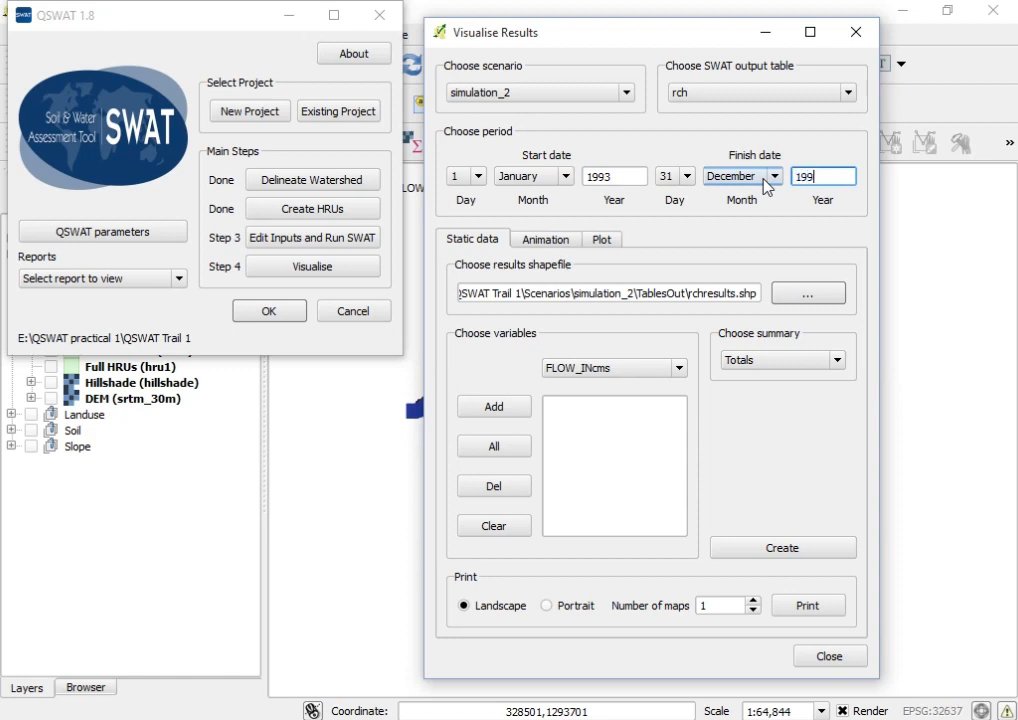
Step: Choose Observedflow1.csv from the Observed folder as the observed data file for plotting
click(607, 240)
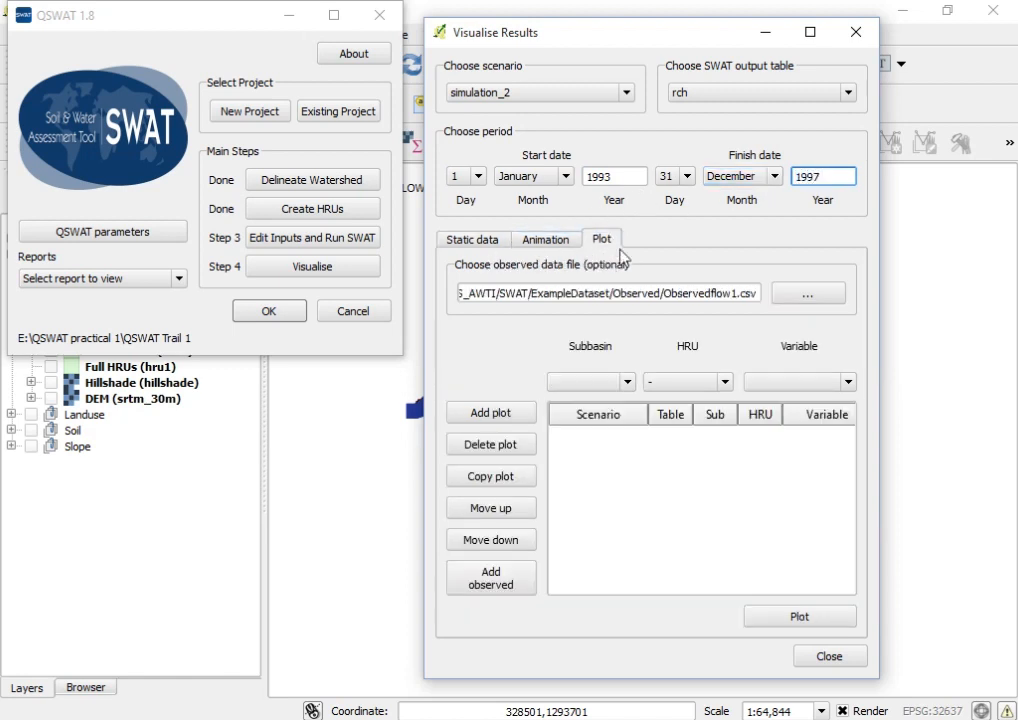
click(795, 297)
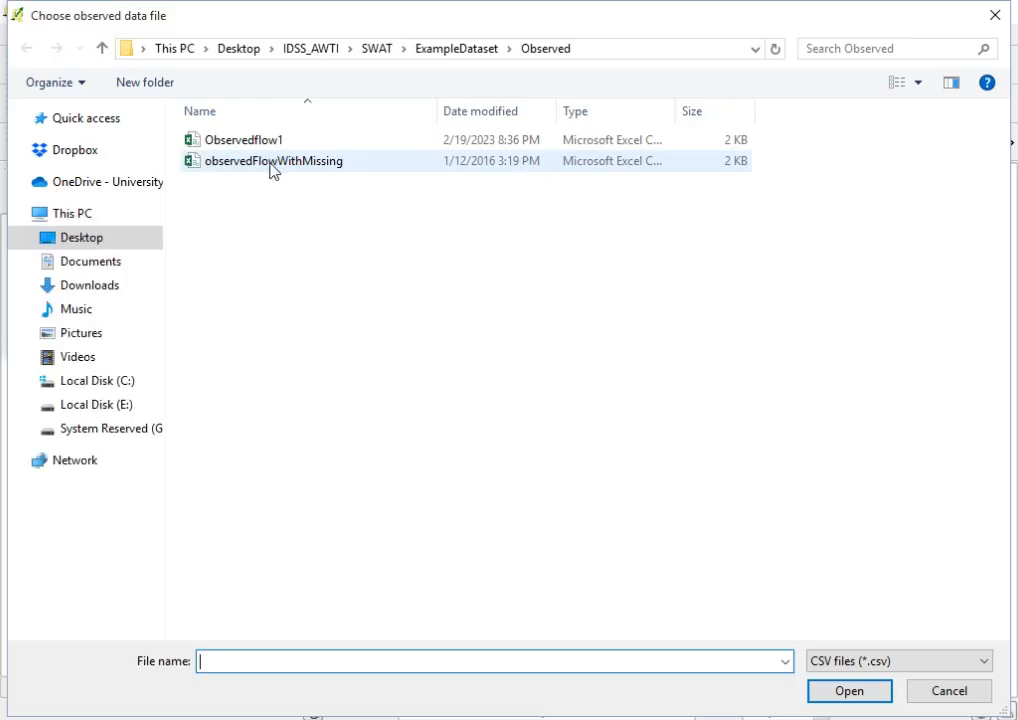
click(272, 146)
click(857, 695)
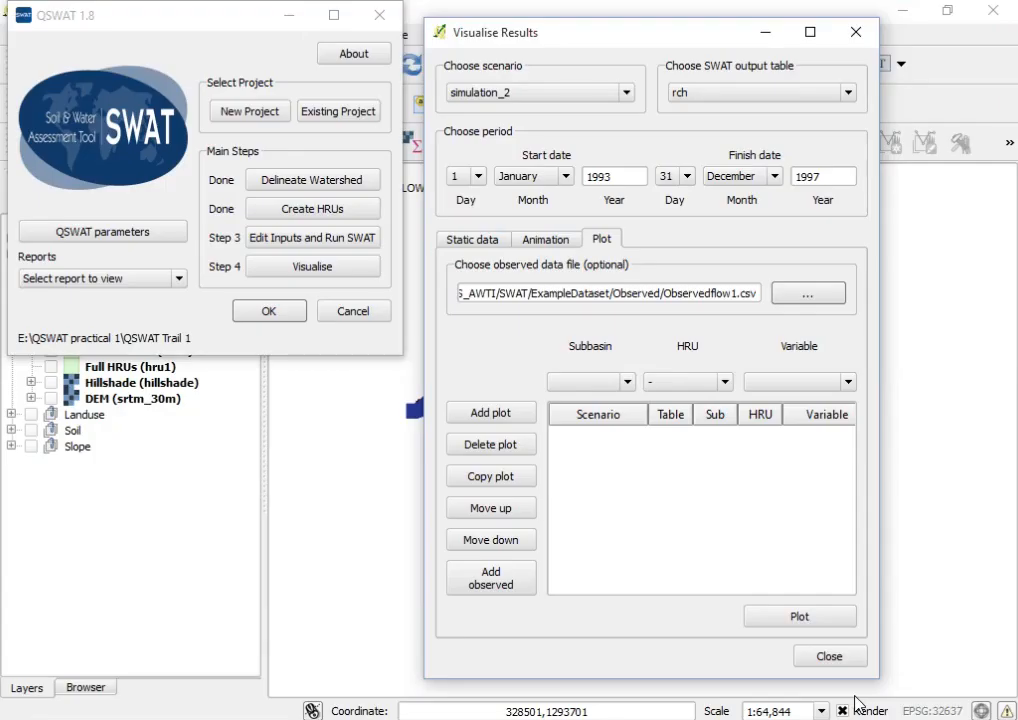
Step: Add a plot of FLOW_OUTcms for subbasin 11 and add the observed flow series to the plot list
click(590, 381)
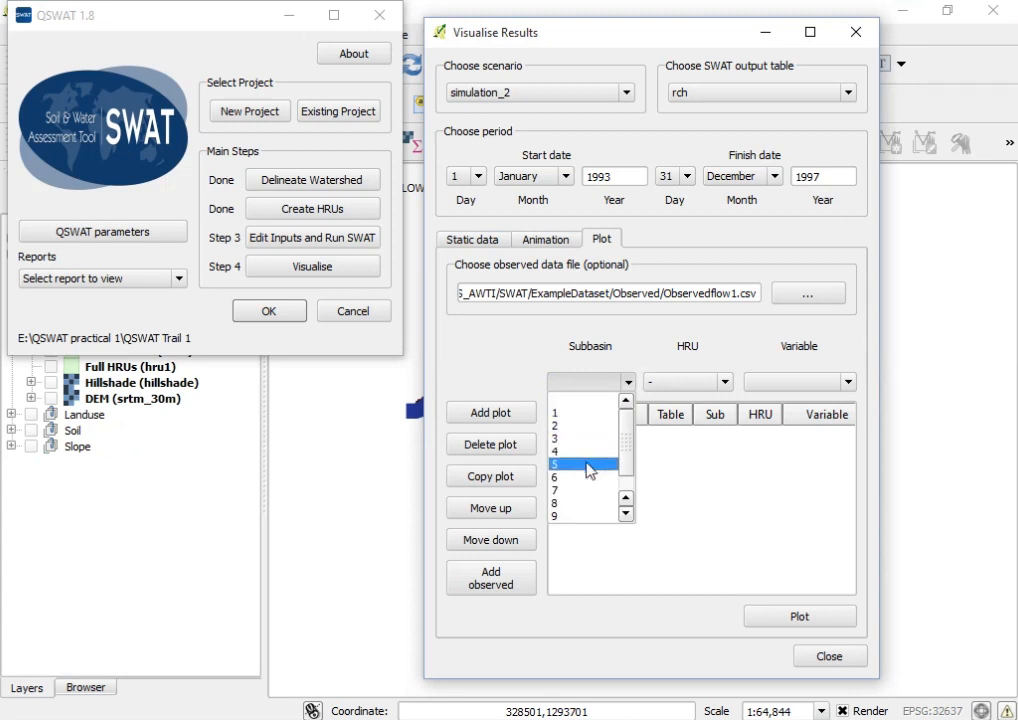
click(578, 517)
click(765, 382)
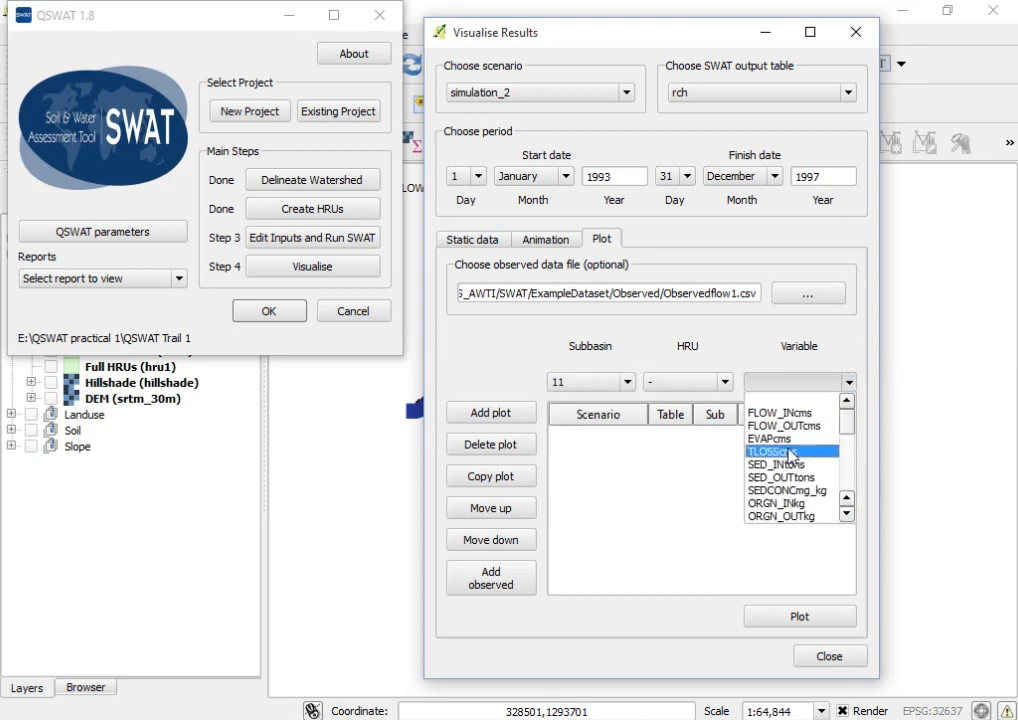
click(790, 428)
click(490, 412)
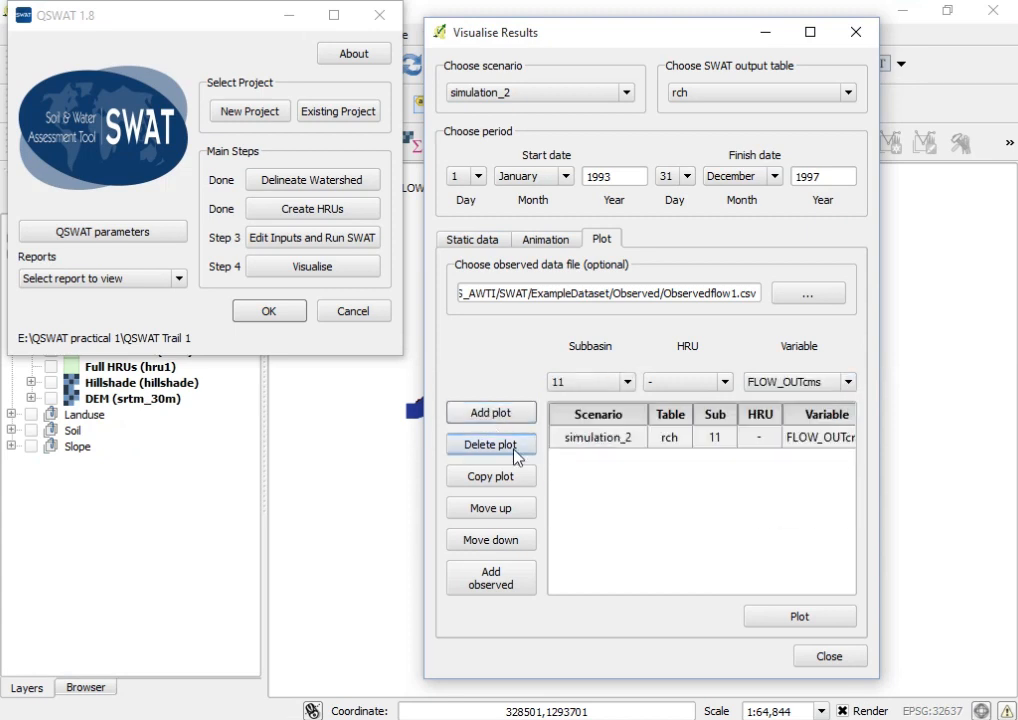
click(466, 580)
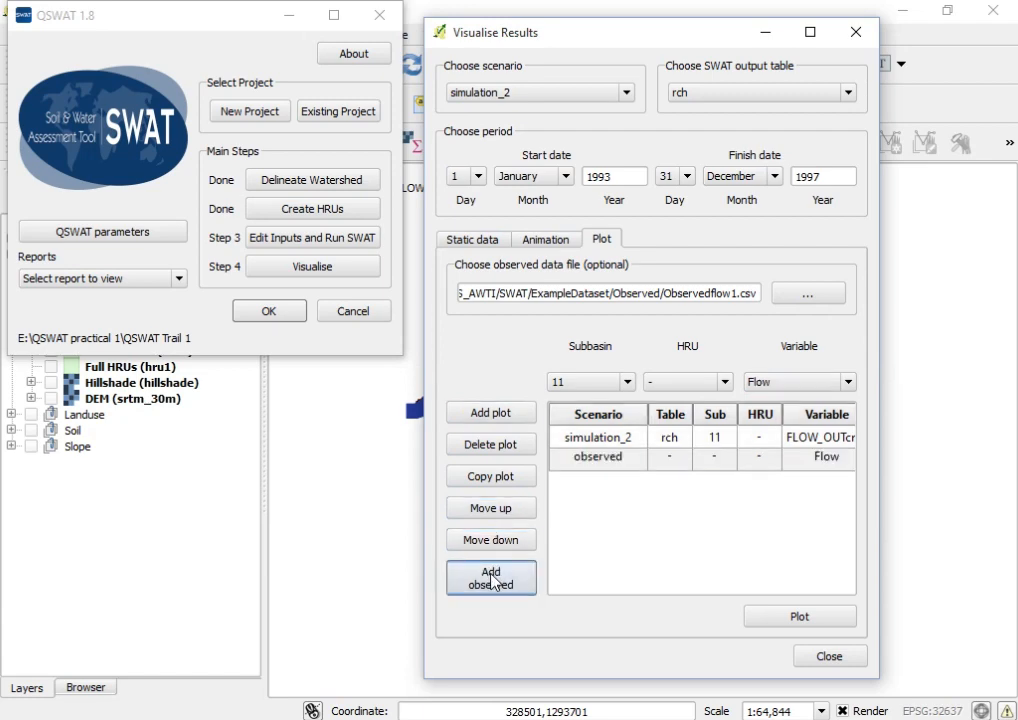
Step: Plot the simulated and observed flow, saving the plot data in the Scenarios folder as obsVSsim6
click(820, 616)
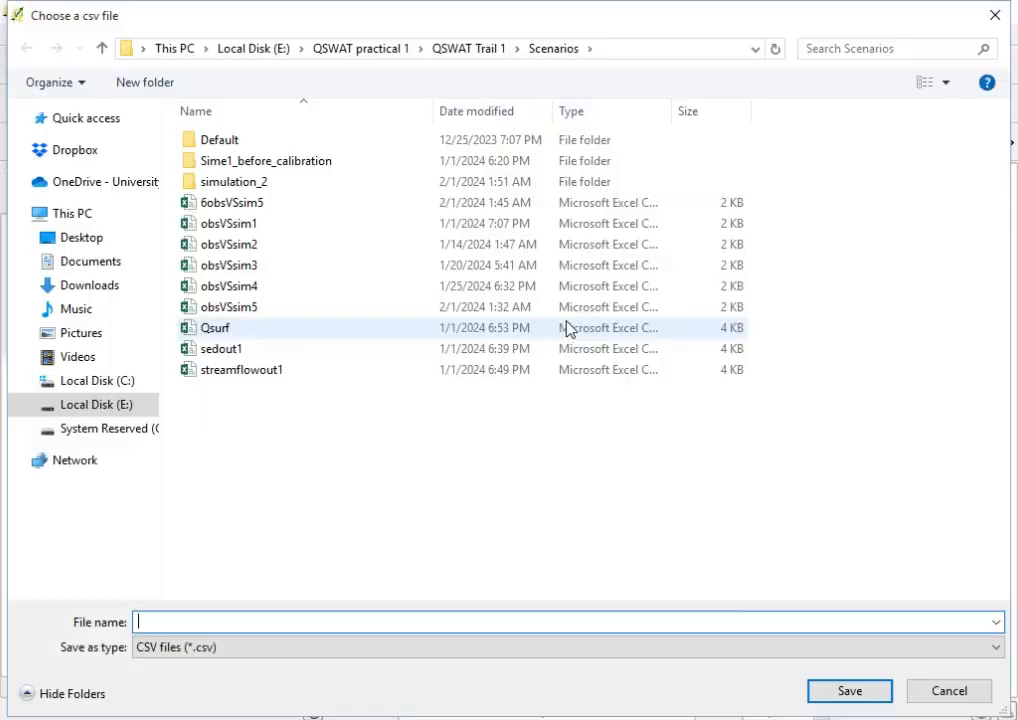
click(295, 310)
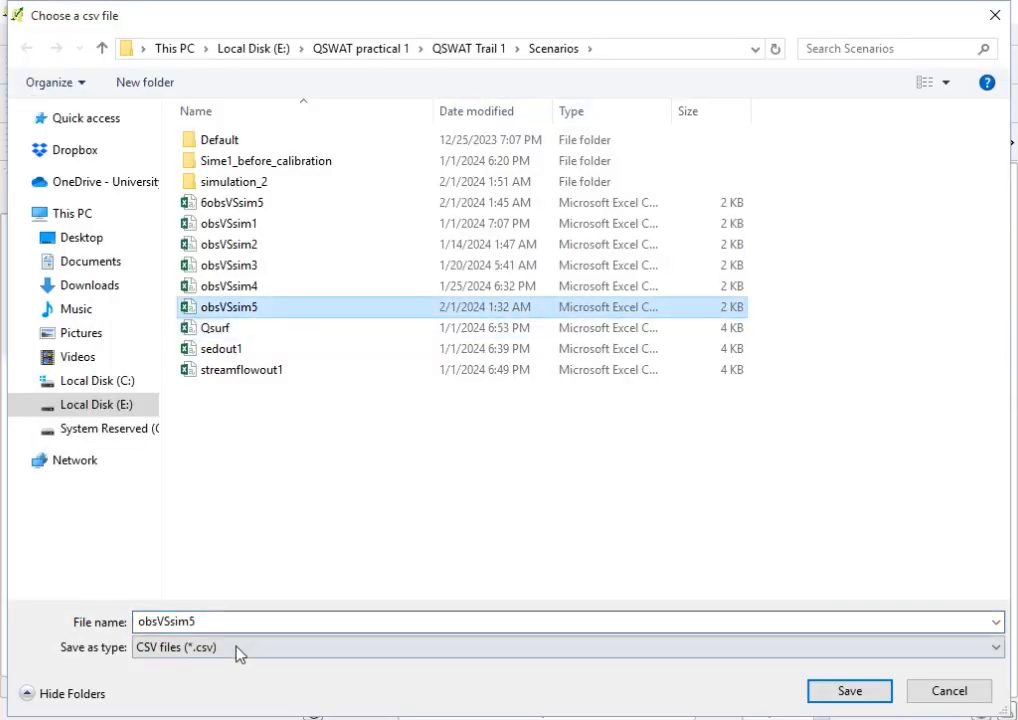
click(210, 622)
click(210, 622)
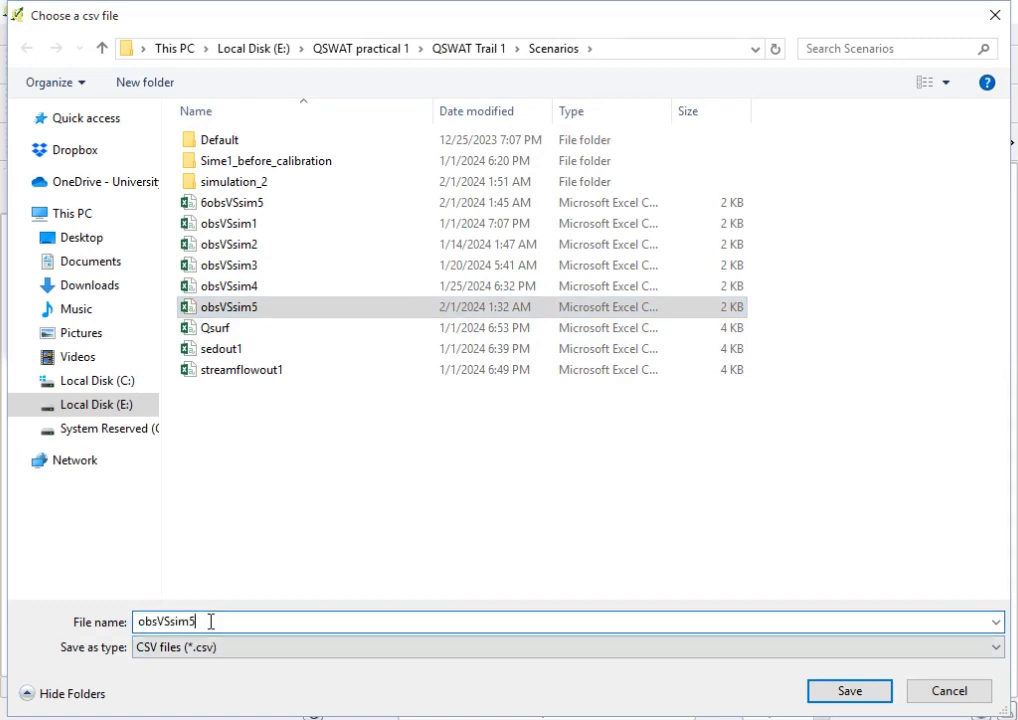
key(BackSpace)
text(6)
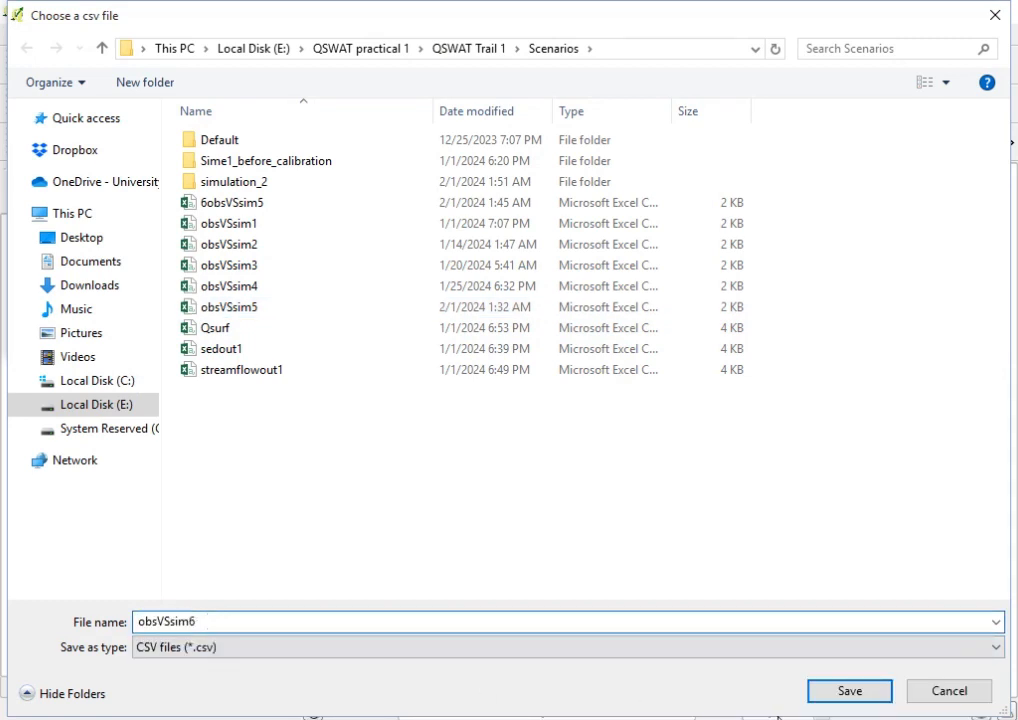
click(847, 690)
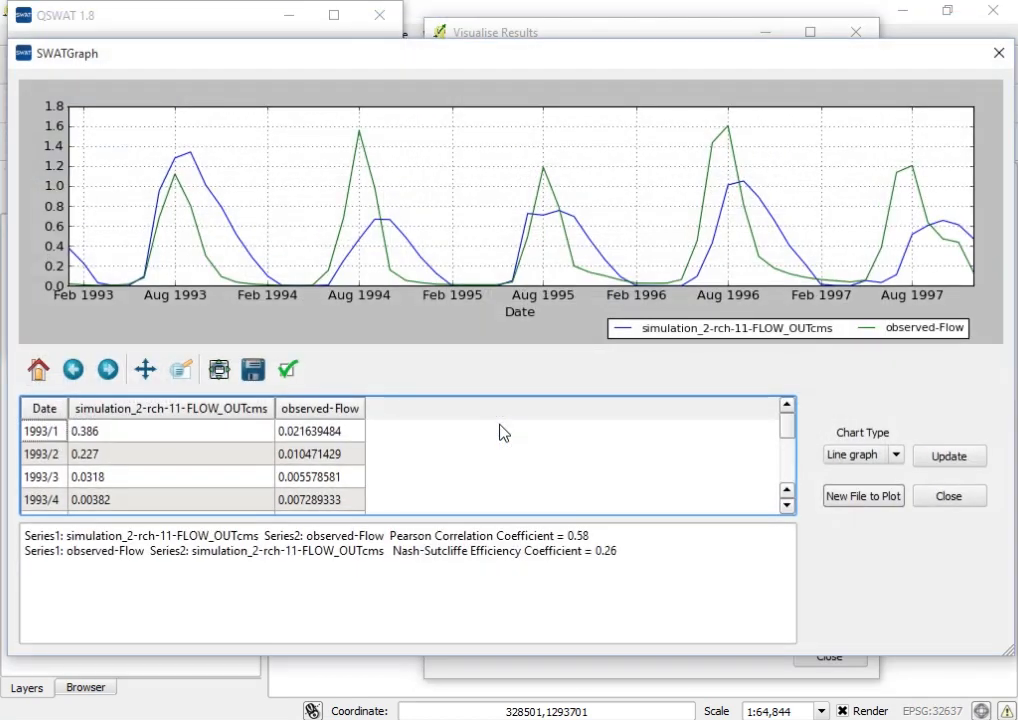